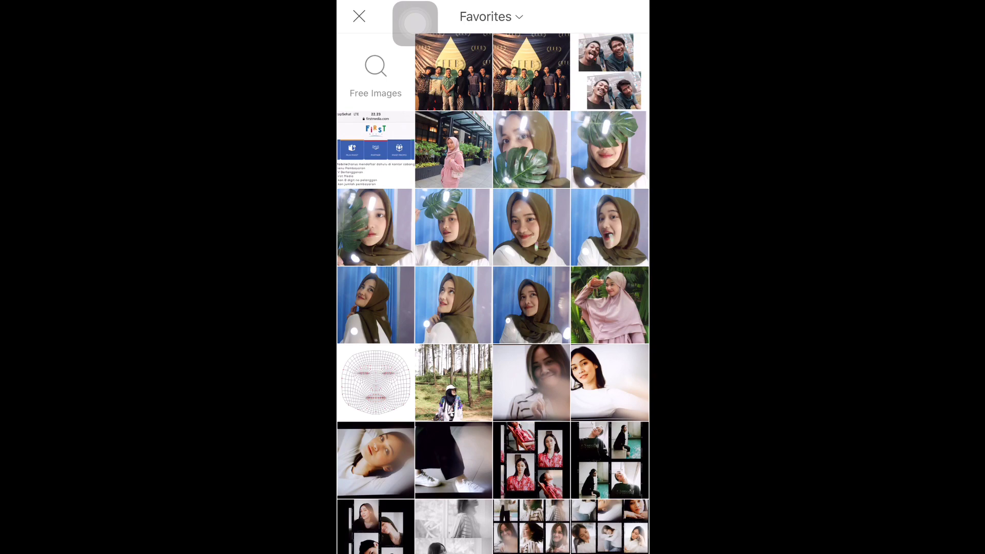
Step: Add the face mesh template photo from Favorites to the transparent canvas and scale it to fill the whole canvas
click(375, 382)
click(614, 16)
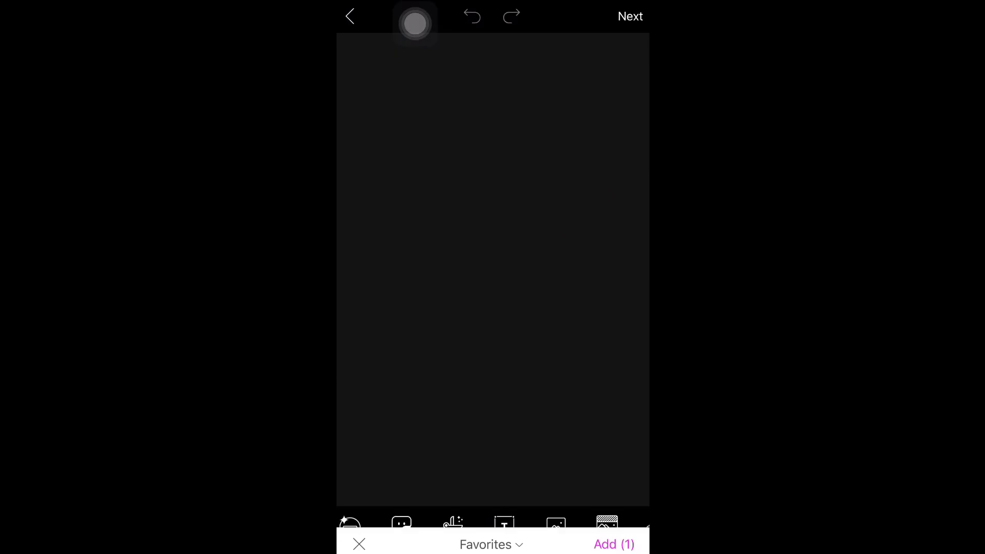
drag(493, 248, 414, 166)
drag(477, 230, 576, 326)
drag(414, 167, 420, 230)
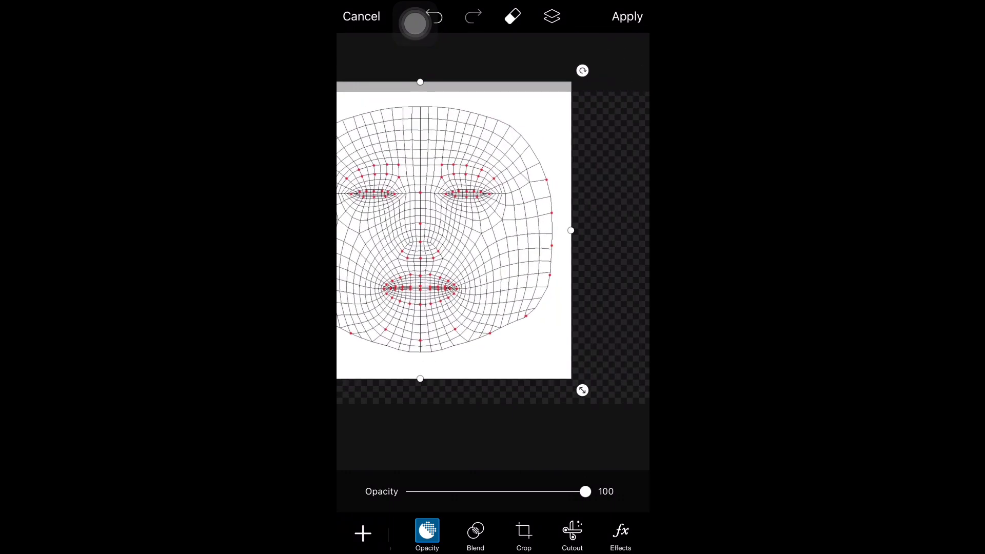
mouse_move(582, 390)
mouse_down()
mouse_move(595, 403)
mouse_move(588, 396)
mouse_up()
drag(420, 230, 493, 248)
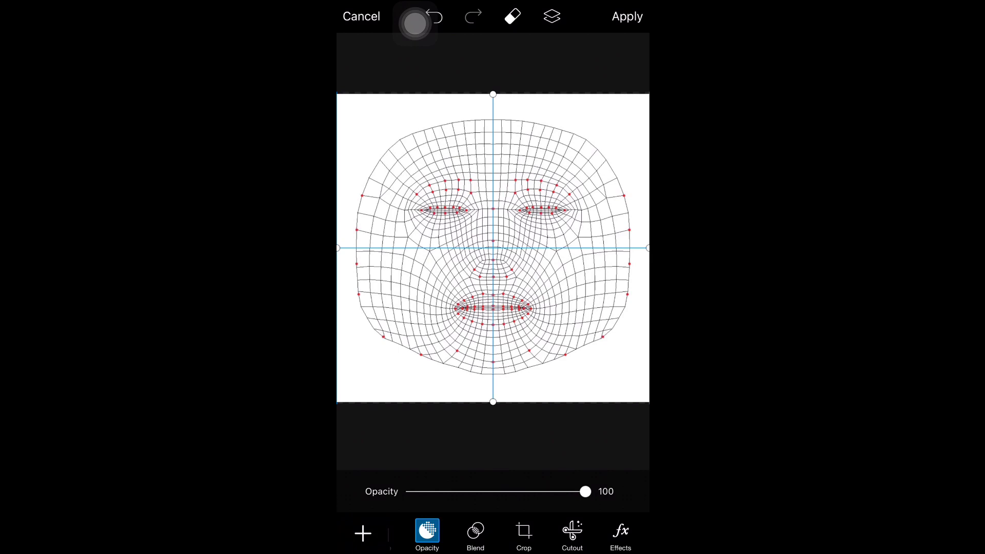
drag(585, 491, 481, 491)
click(362, 533)
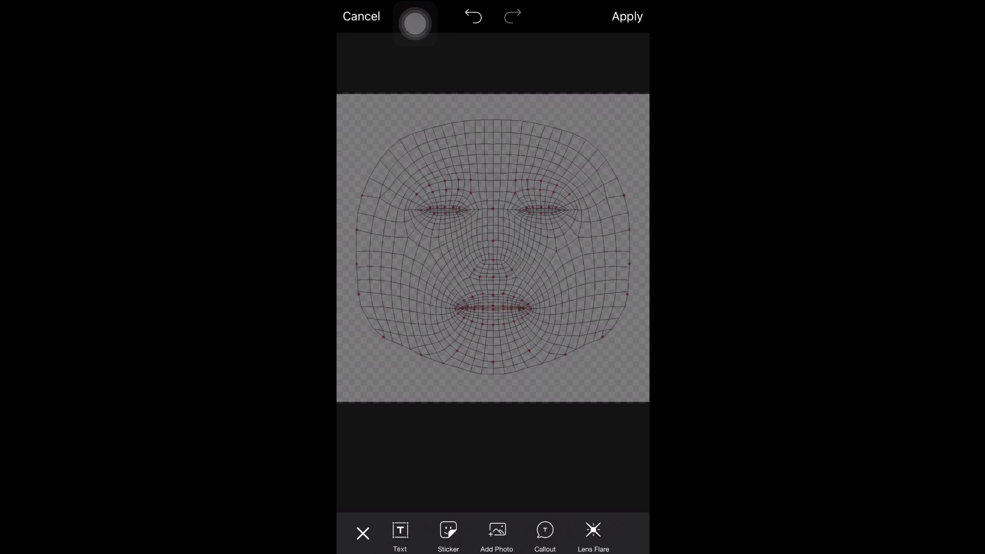
click(363, 533)
drag(481, 491, 585, 492)
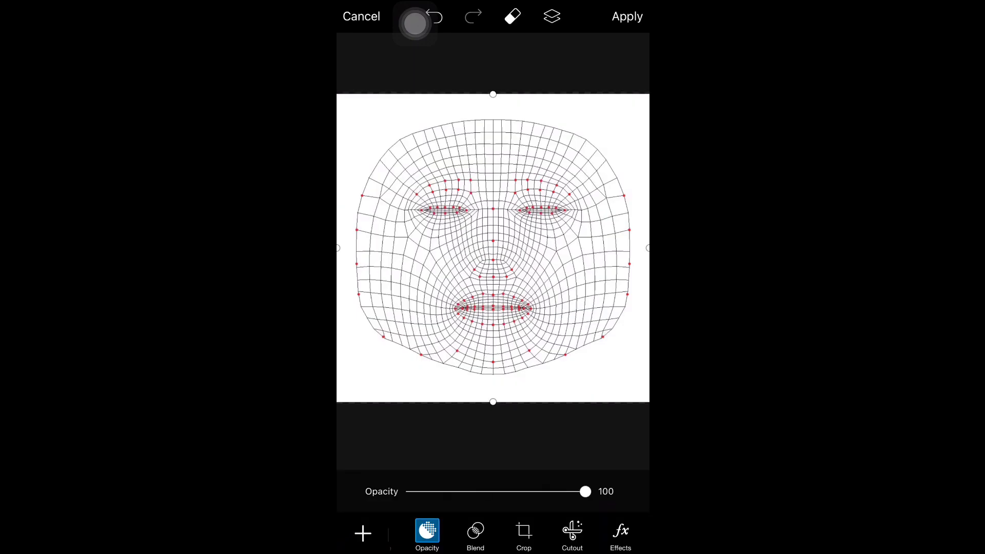
Step: Search the sticker library for "flower"
click(363, 533)
click(447, 533)
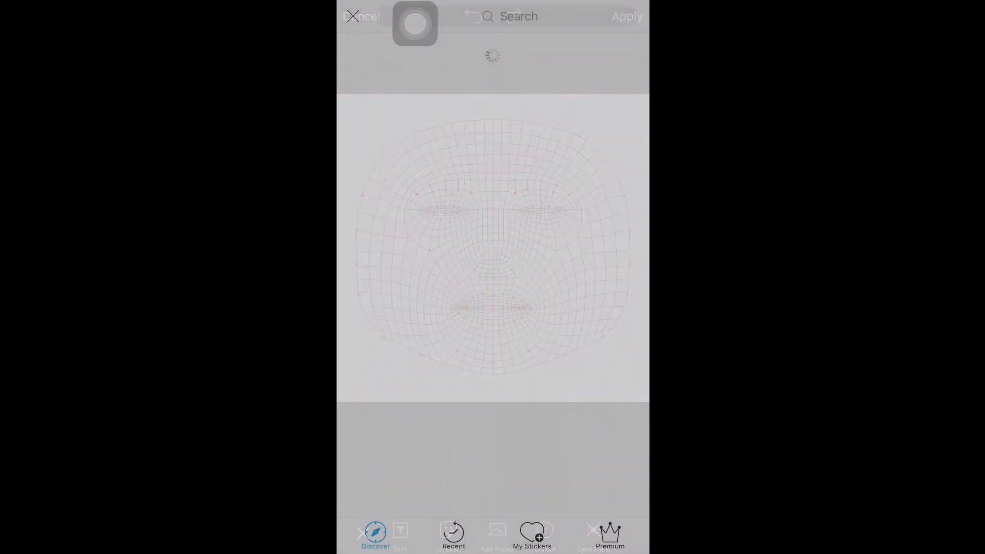
click(513, 15)
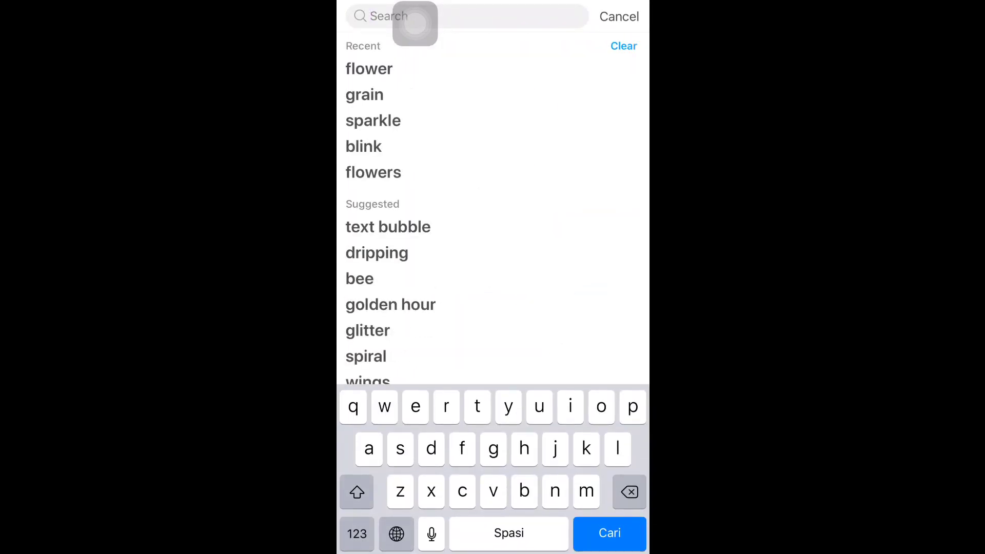
click(369, 68)
Step: Find the pink blush sticker with a flower on each cheek among the results and add it to the canvas
scroll(493, 277, down, 5)
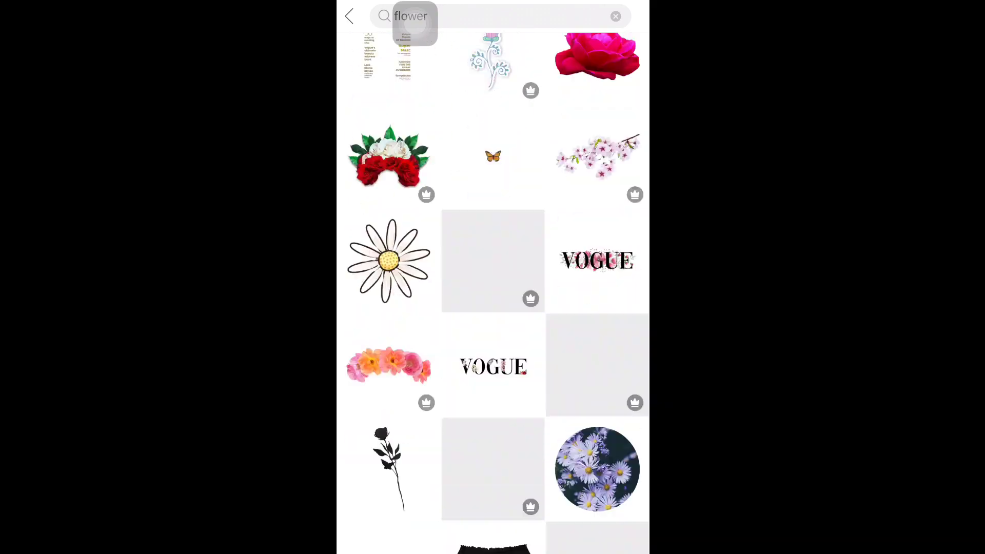
scroll(493, 277, down, 10)
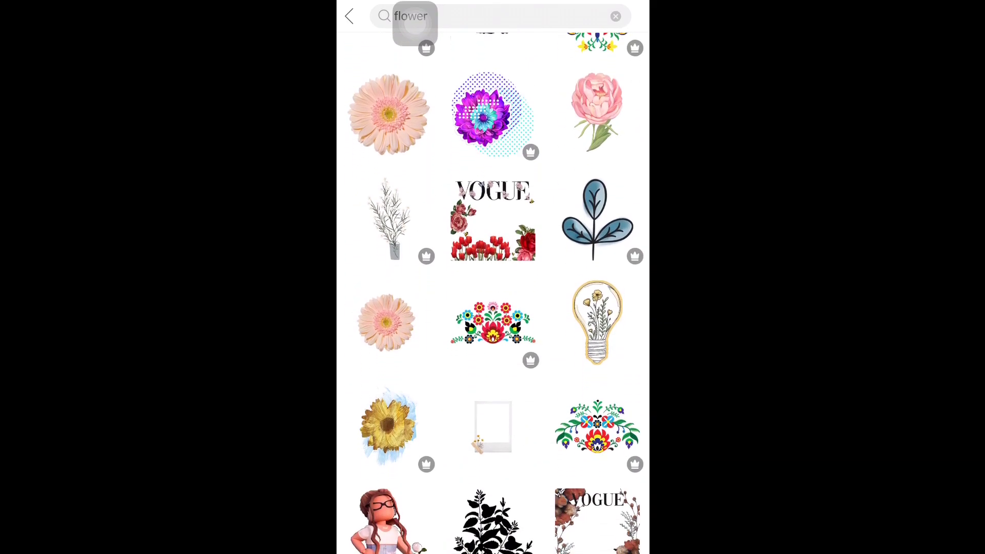
scroll(492, 277, down, 10)
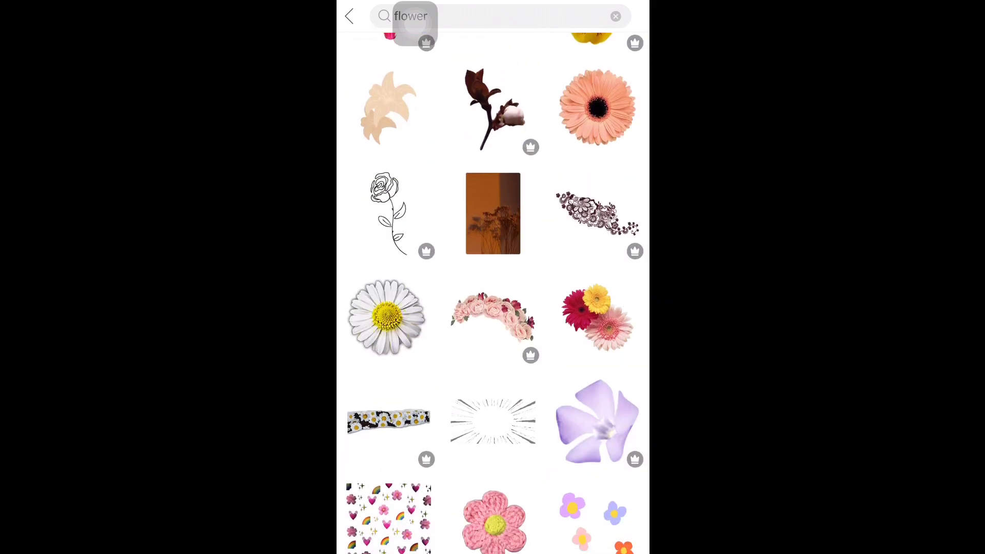
scroll(493, 277, down, 10)
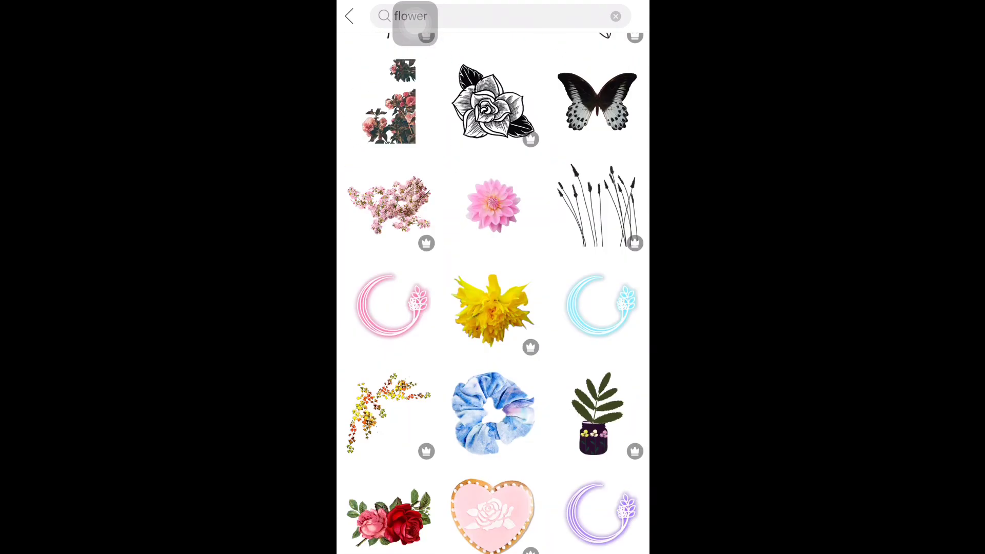
scroll(492, 277, down, 10)
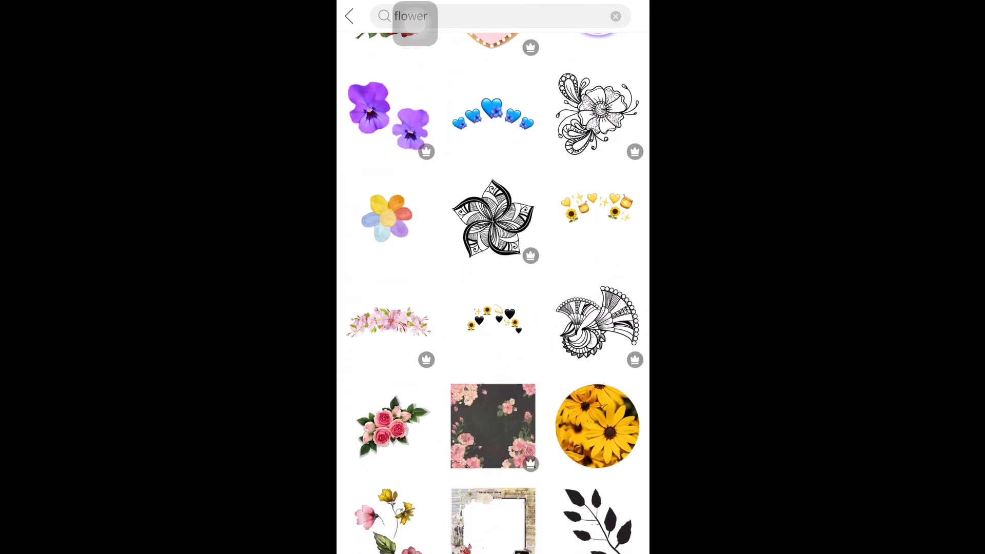
scroll(492, 277, down, 10)
scroll(493, 277, up, 5)
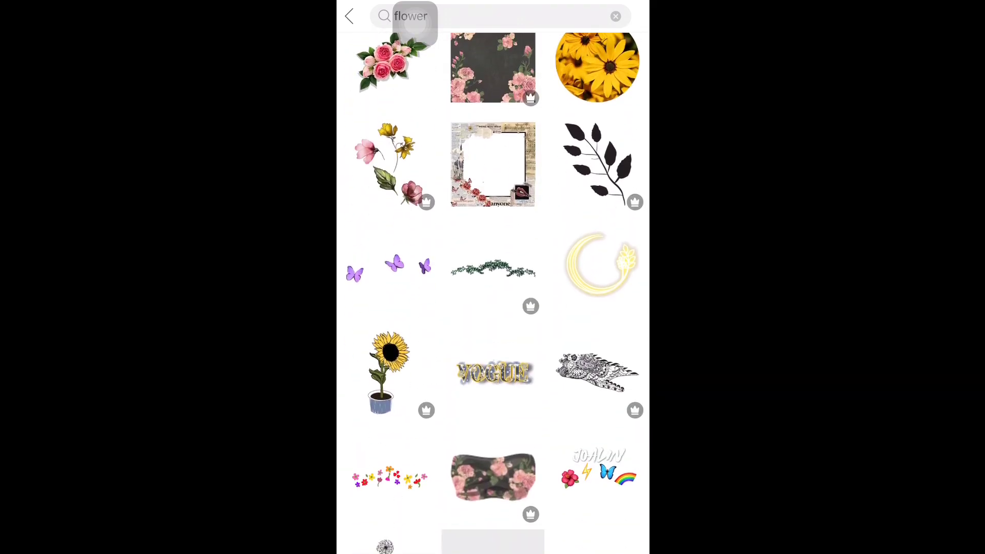
scroll(492, 277, down, 10)
scroll(492, 277, up, 6)
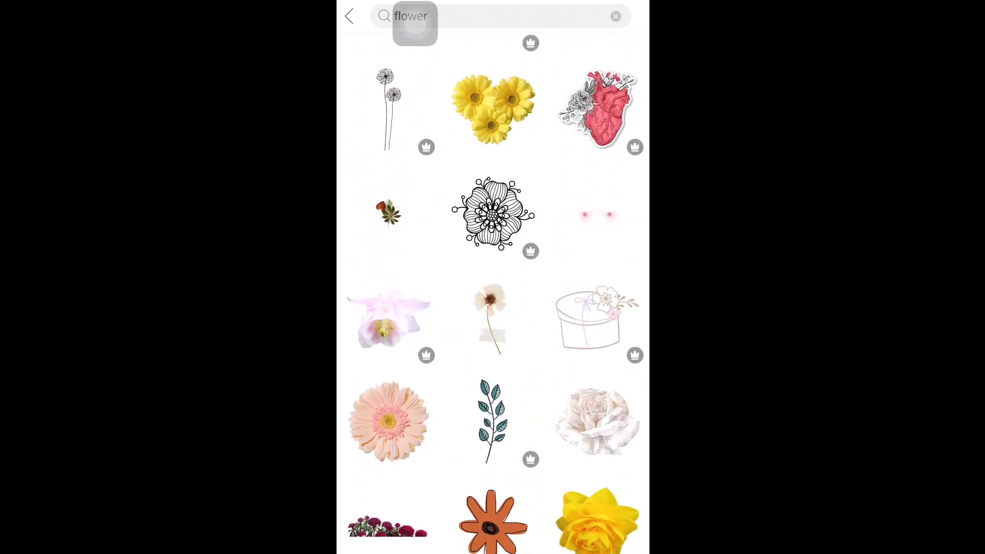
click(597, 215)
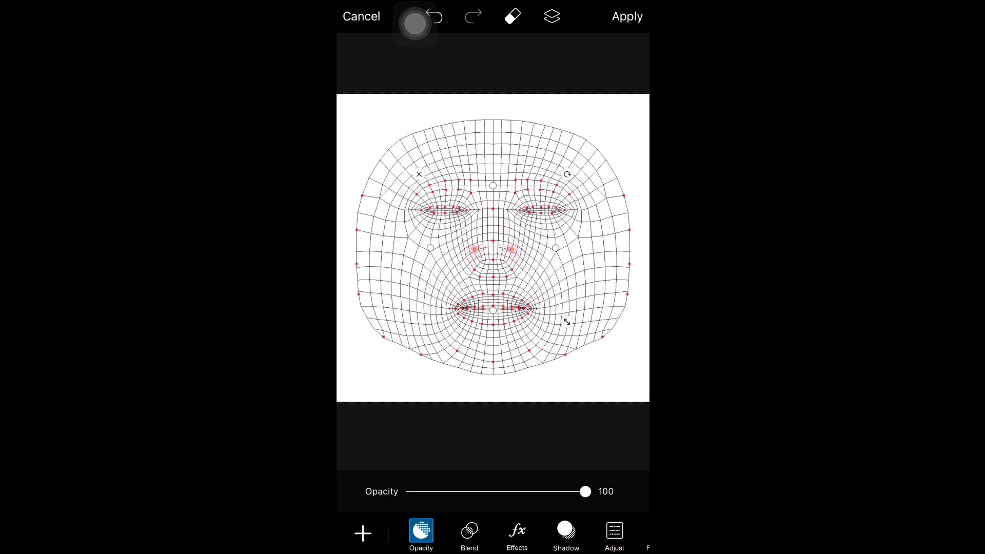
Step: Enlarge the blush sticker and centre it so the two flowers sit on the cheeks of the face mesh
drag(567, 322, 642, 398)
drag(493, 248, 435, 231)
drag(585, 380, 629, 424)
drag(435, 231, 496, 237)
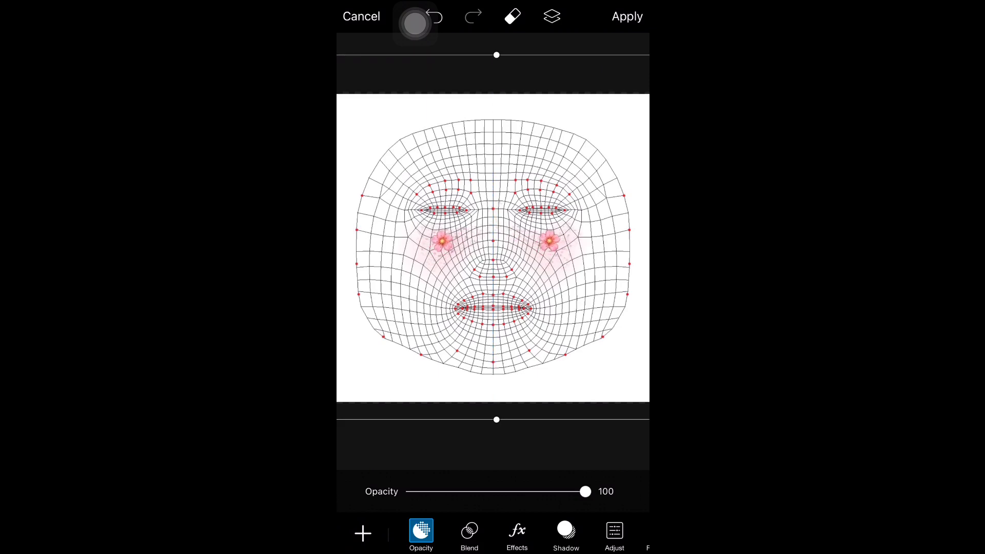
click(362, 534)
click(363, 534)
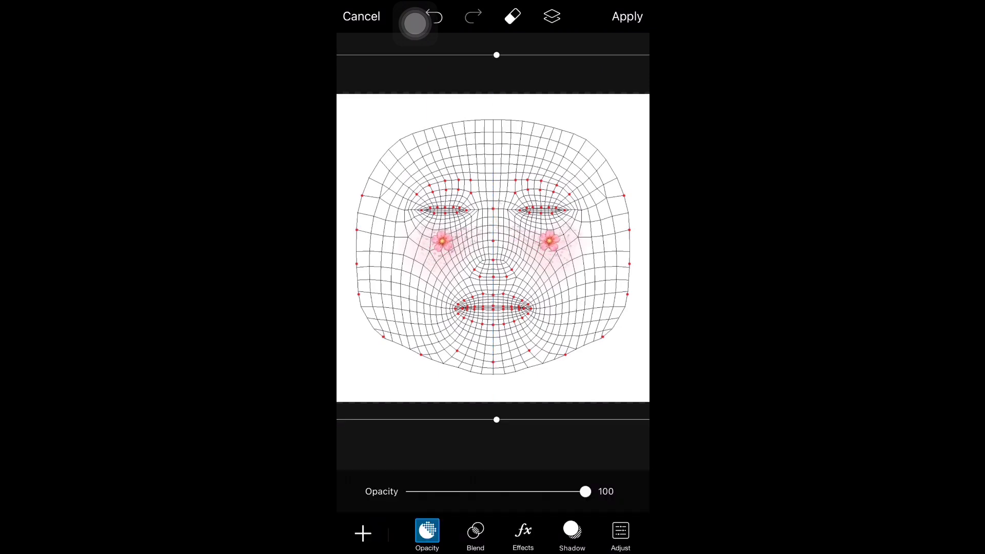
mouse_move(496, 237)
mouse_down()
mouse_move(478, 235)
mouse_move(493, 236)
mouse_up()
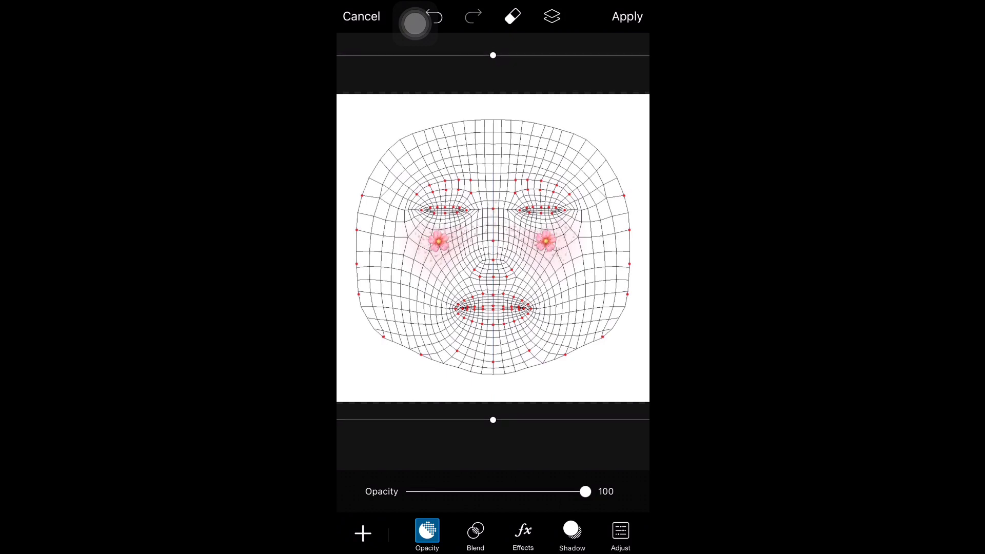
Step: Move the blush sticker below the face mesh and delete the mesh, leaving only the sticker on the transparent canvas
click(552, 16)
click(493, 60)
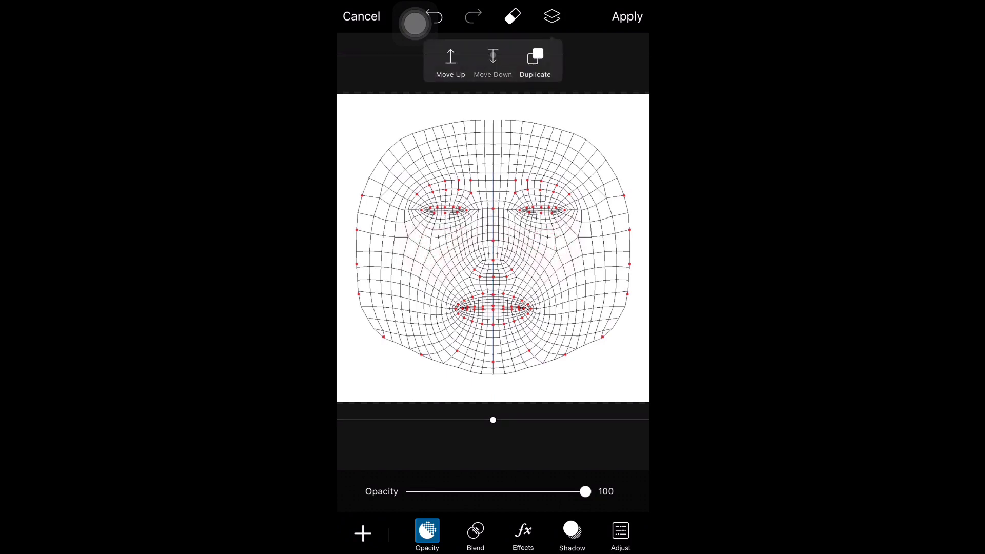
click(493, 442)
click(492, 246)
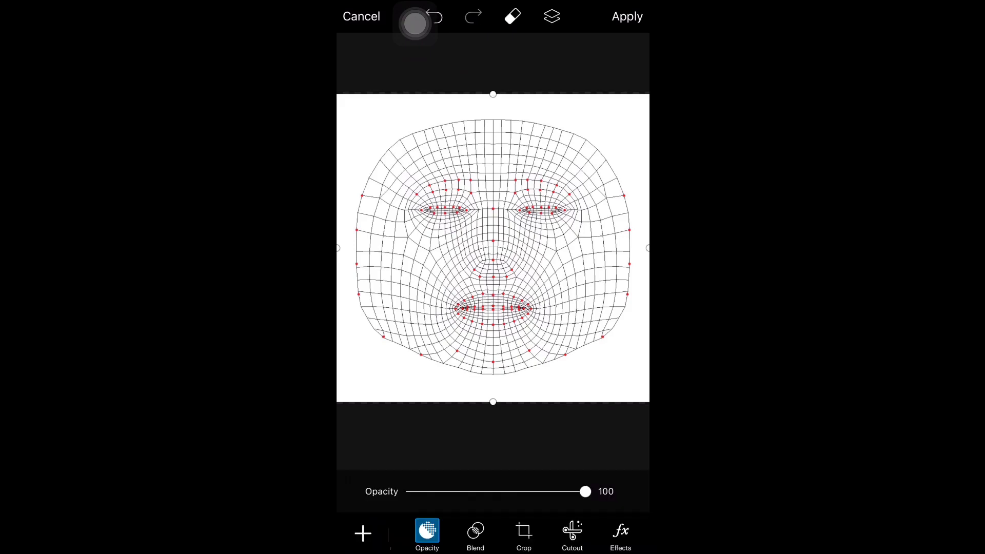
drag(492, 247, 515, 245)
click(401, 131)
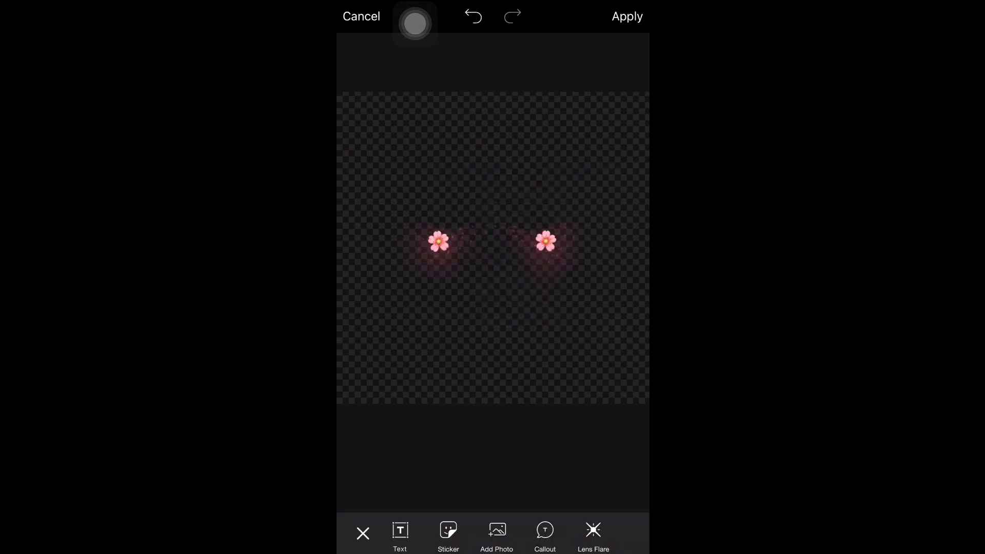
Step: Apply the edit and download the blush sticker image to the device
click(627, 16)
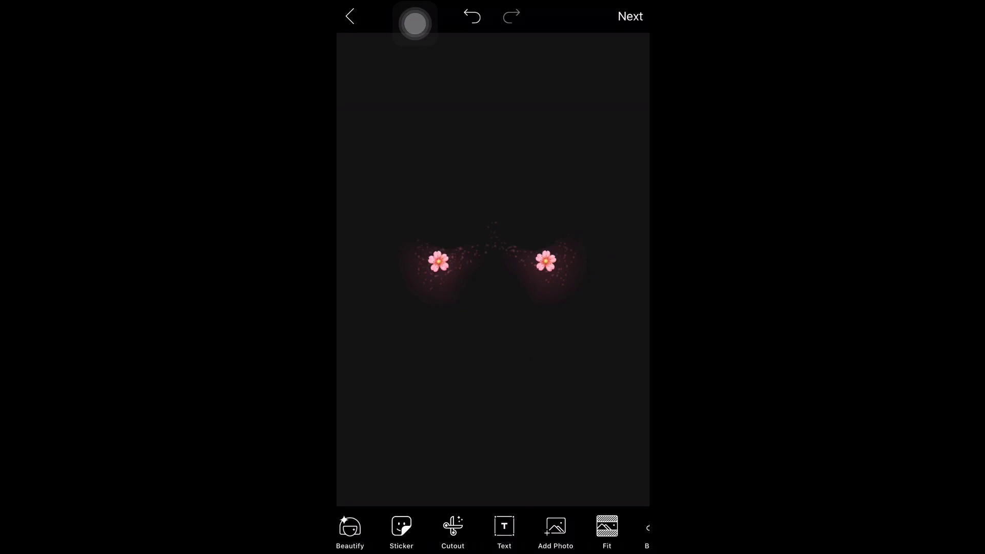
click(630, 17)
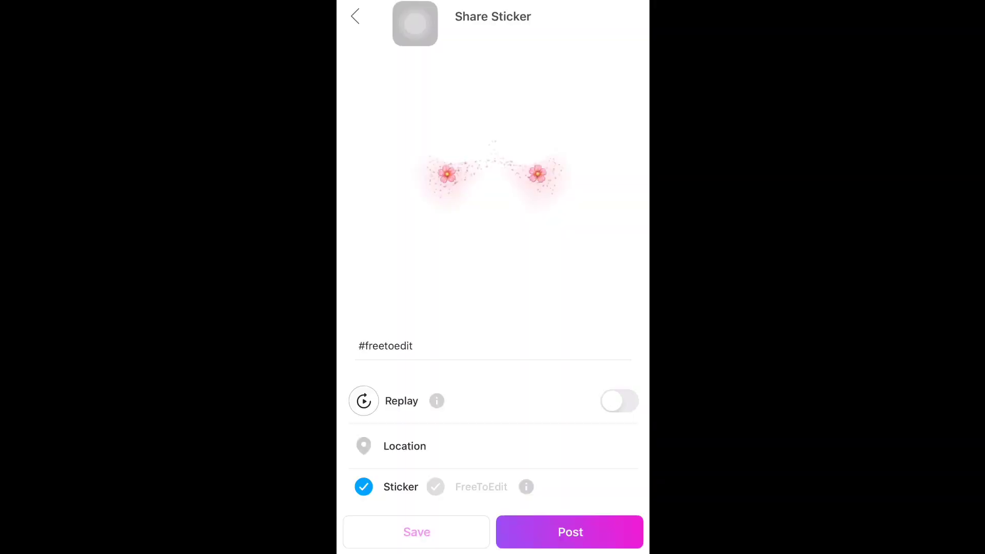
click(416, 532)
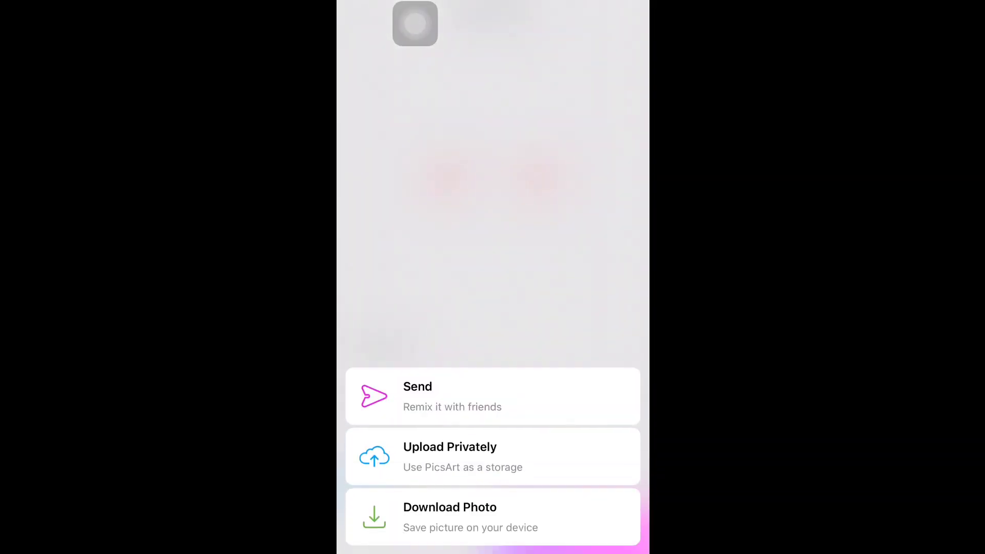
click(449, 516)
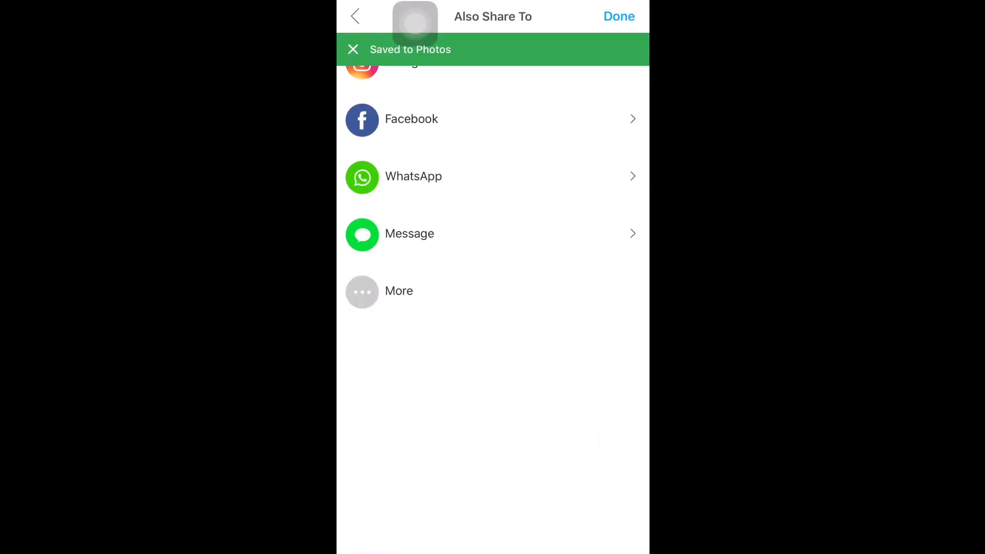
Step: Return to the editor, undo the blush sticker edit and search the sticker library for "flower pink"
click(355, 16)
click(472, 16)
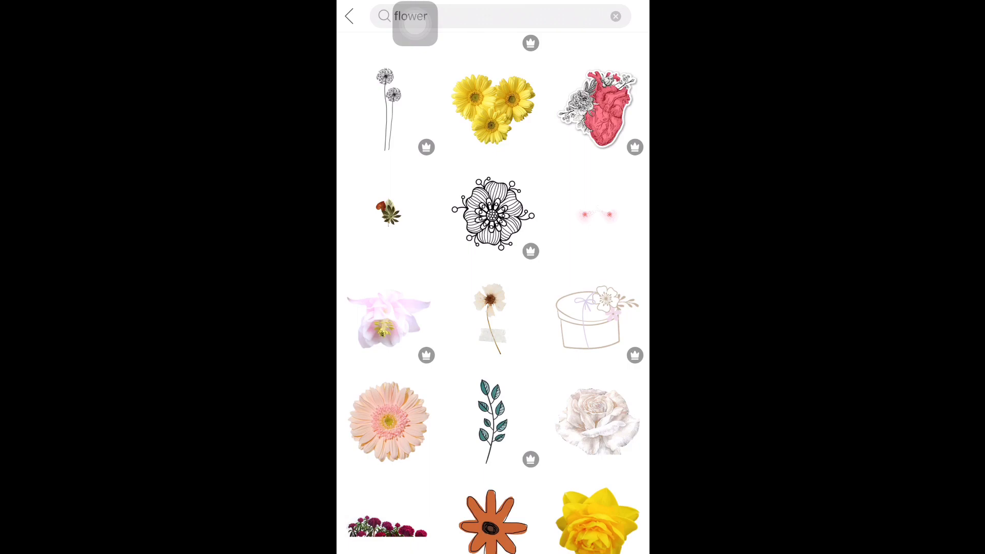
scroll(492, 292, down, 15)
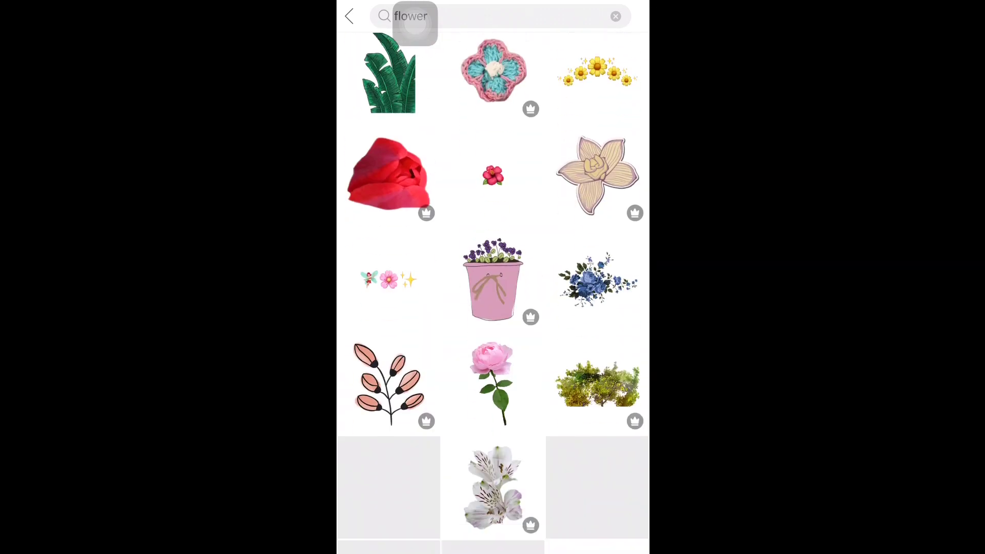
scroll(492, 292, down, 3)
scroll(492, 293, up, 7)
scroll(492, 293, down, 12)
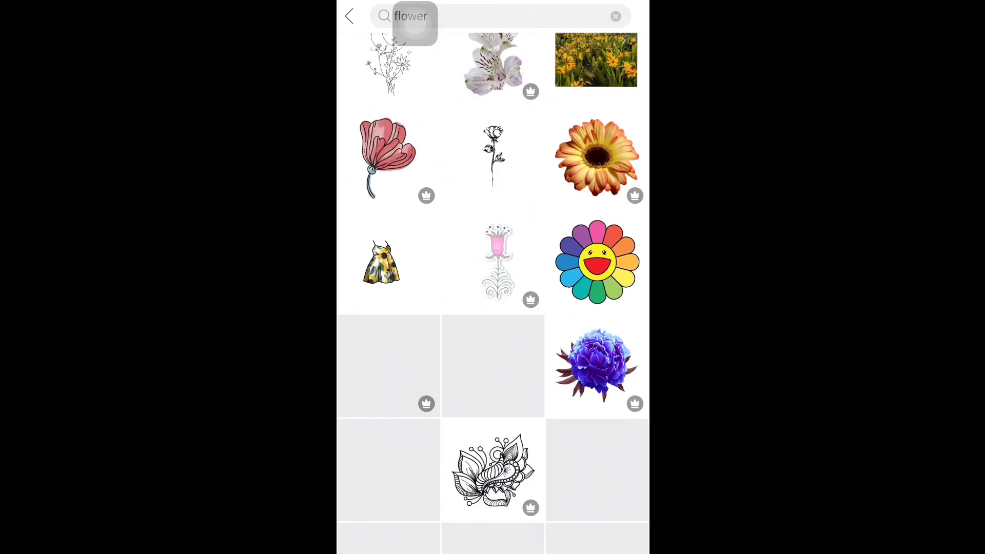
scroll(493, 293, down, 5)
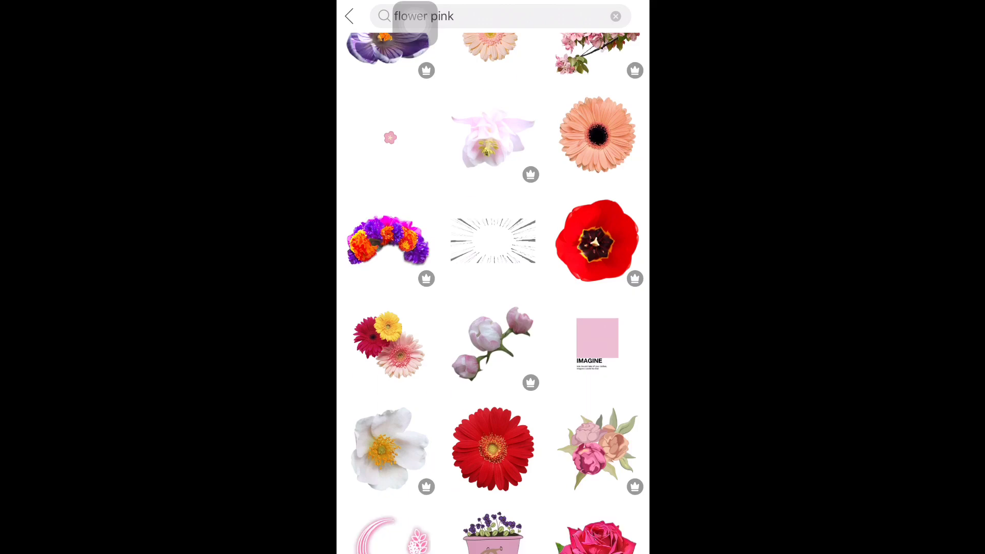
Step: Add the small pink five-petal blossom sticker, enlarge it near the centre of the canvas and apply it
scroll(492, 292, down, 2)
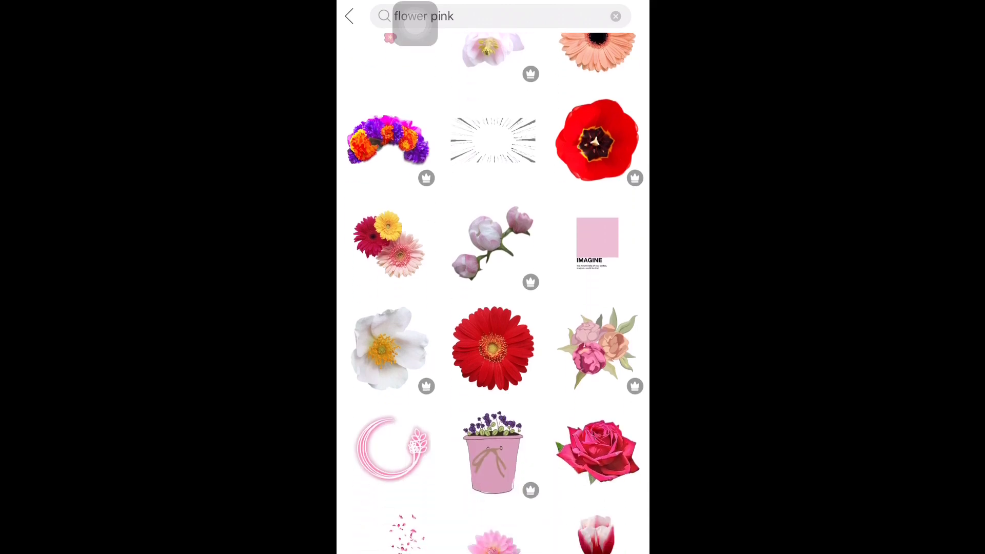
scroll(492, 292, up, 2)
click(492, 264)
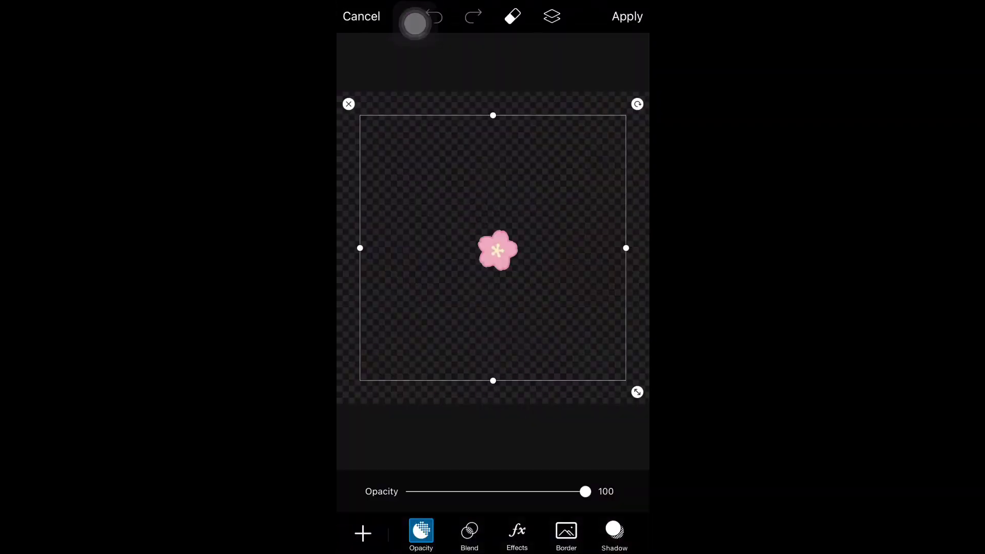
mouse_move(498, 250)
mouse_down()
mouse_move(475, 253)
mouse_move(496, 247)
mouse_up()
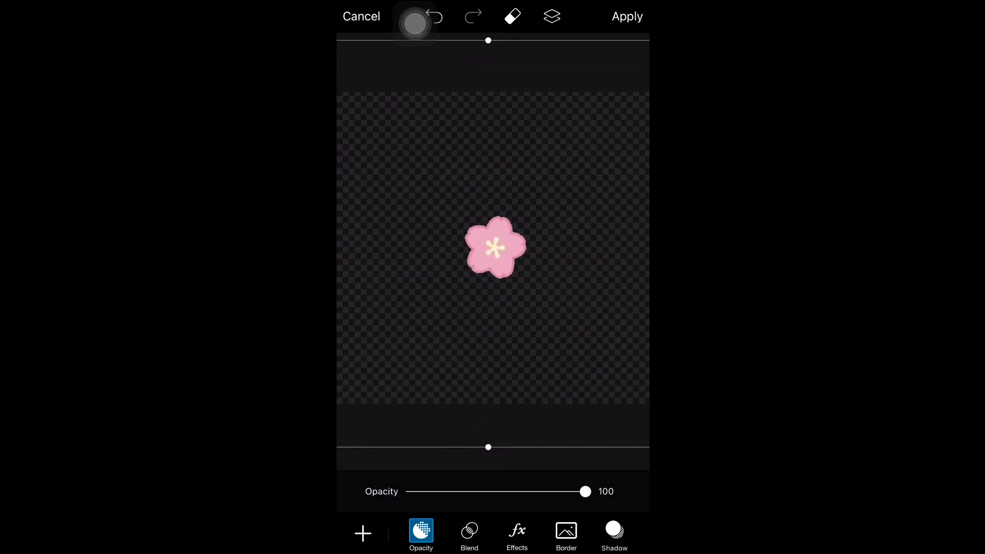
click(627, 16)
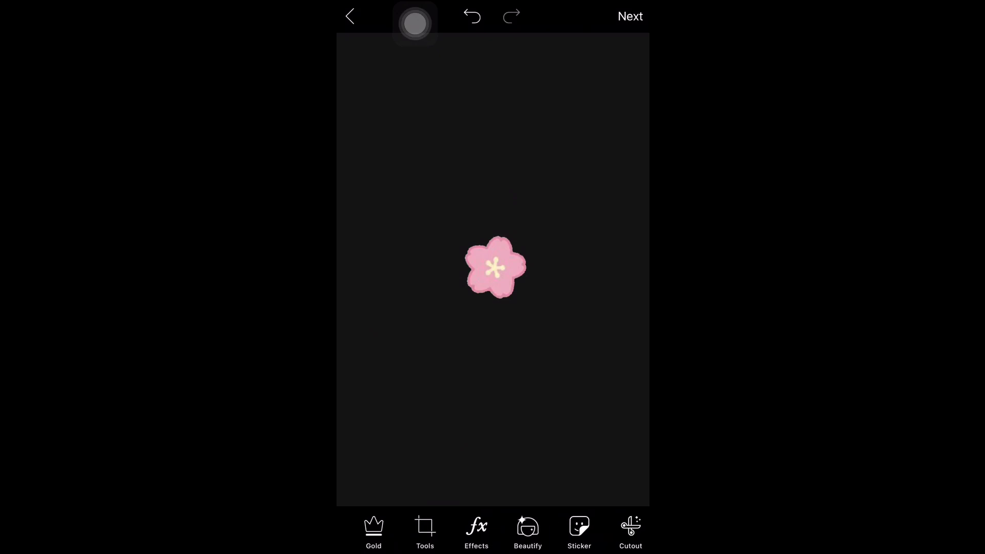
Step: Crop the canvas with the Free ratio closely around the pink blossom and apply the crop
click(420, 528)
click(363, 320)
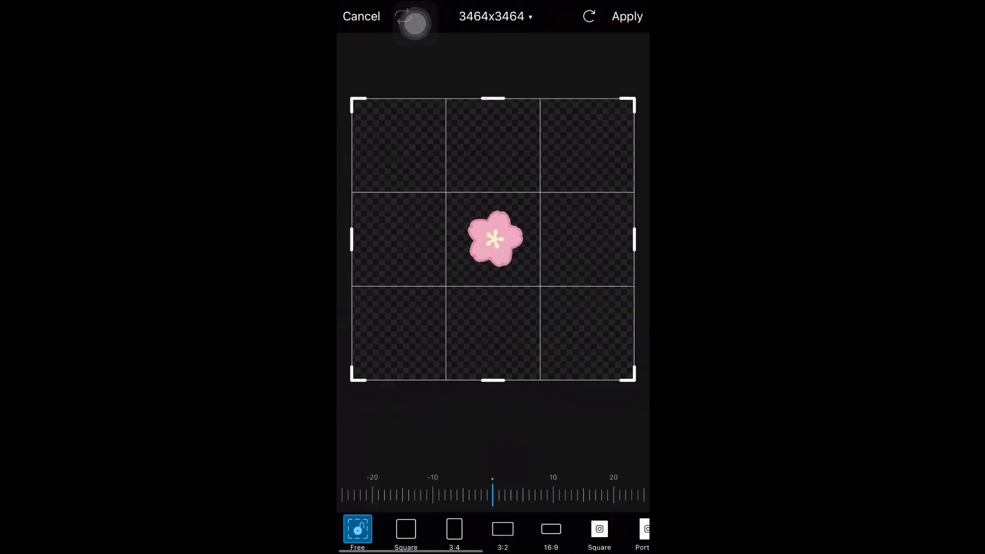
drag(634, 378, 541, 279)
drag(352, 104, 505, 251)
click(626, 11)
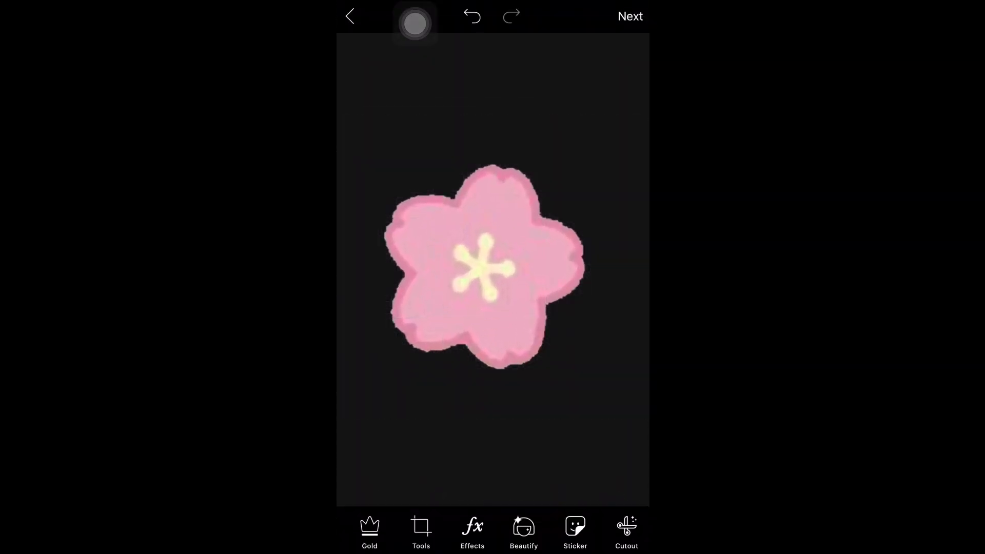
Step: Download the cropped pink blossom image to the device, then return to the editor and undo the blossom edits
click(629, 16)
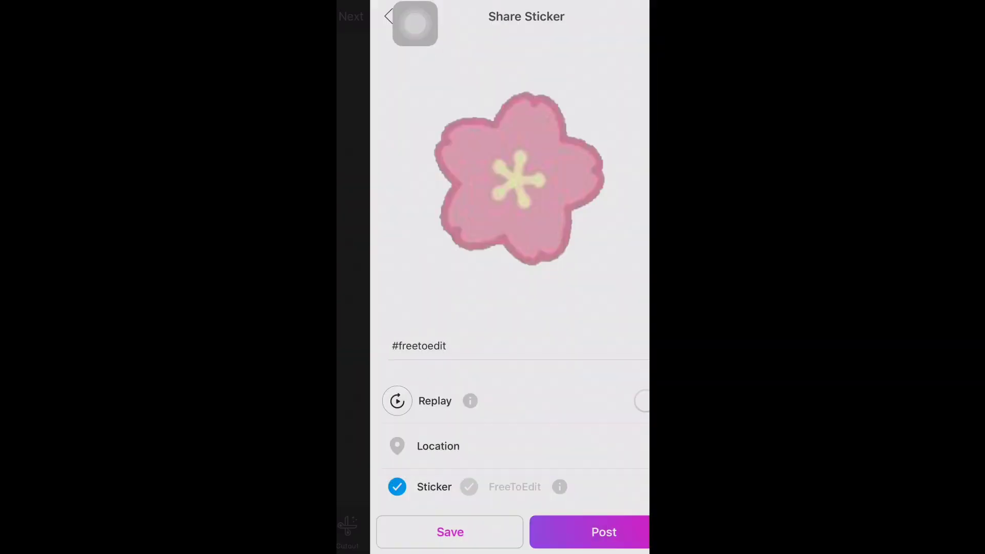
click(418, 532)
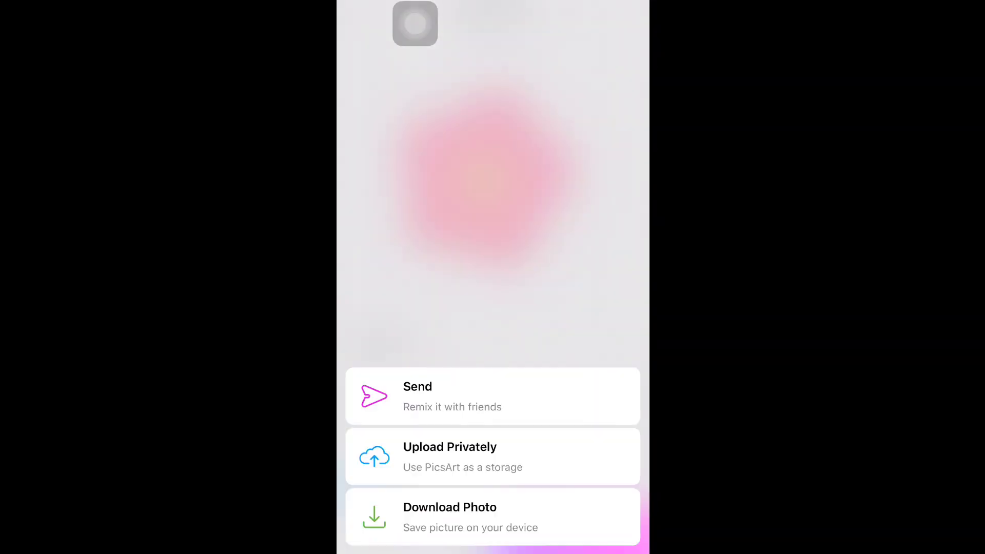
click(492, 517)
click(354, 16)
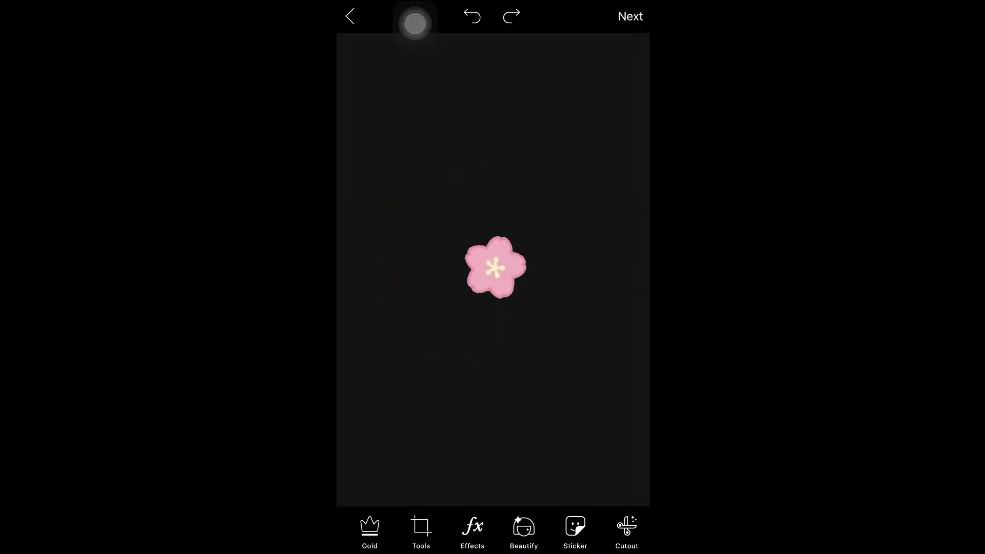
click(471, 16)
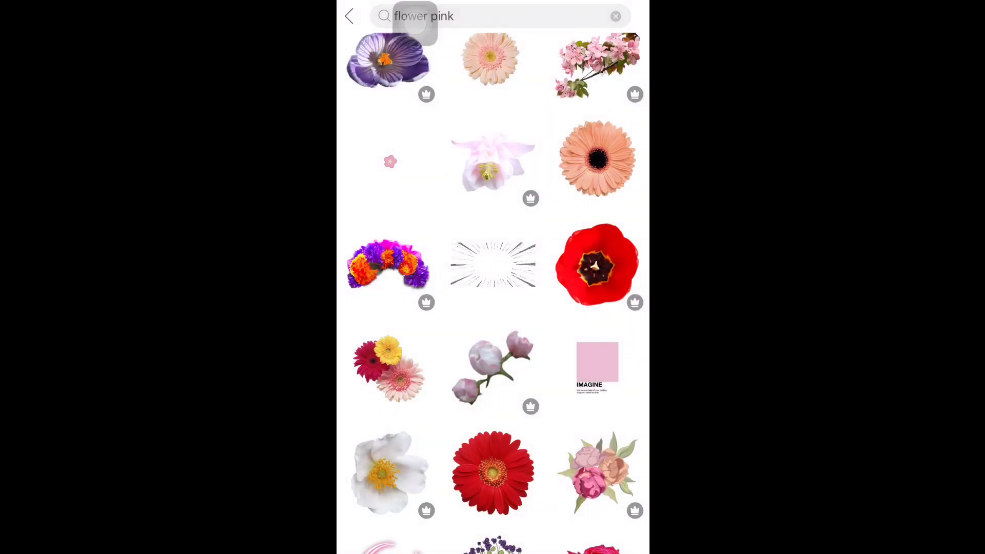
Step: Find the flat pink flower sticker with five rounded petals and a centre hole in the "flower pink" results, add it and apply it
scroll(492, 292, down, 10)
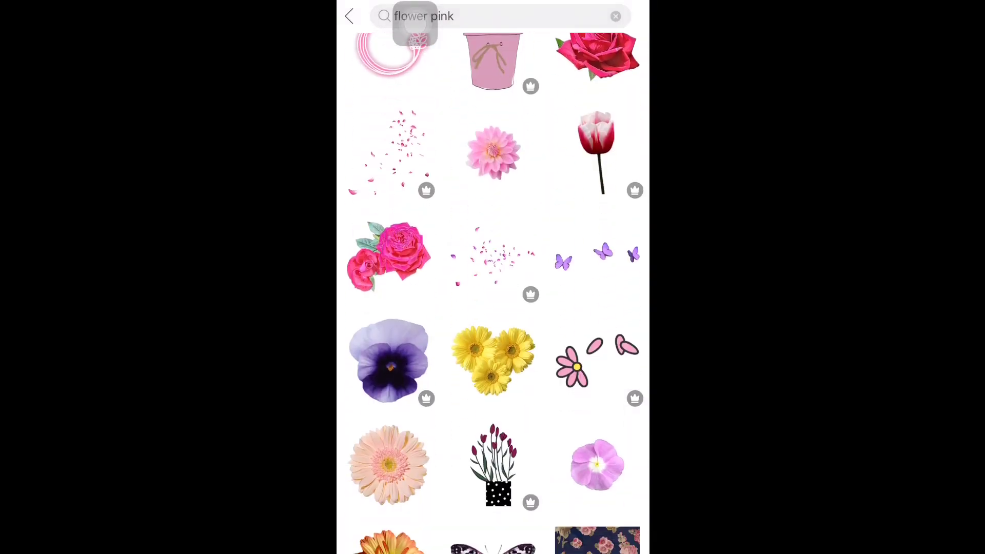
scroll(493, 293, down, 6)
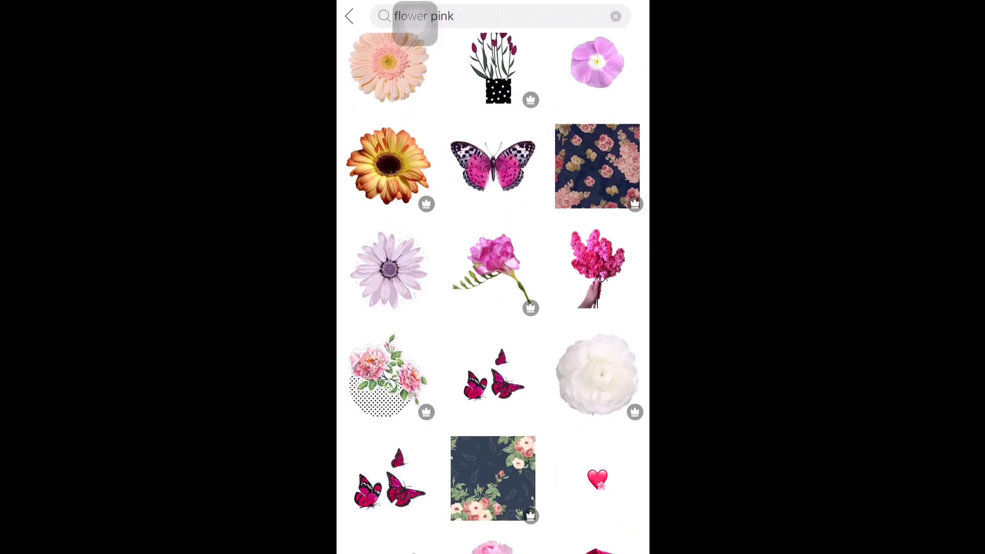
scroll(493, 292, down, 12)
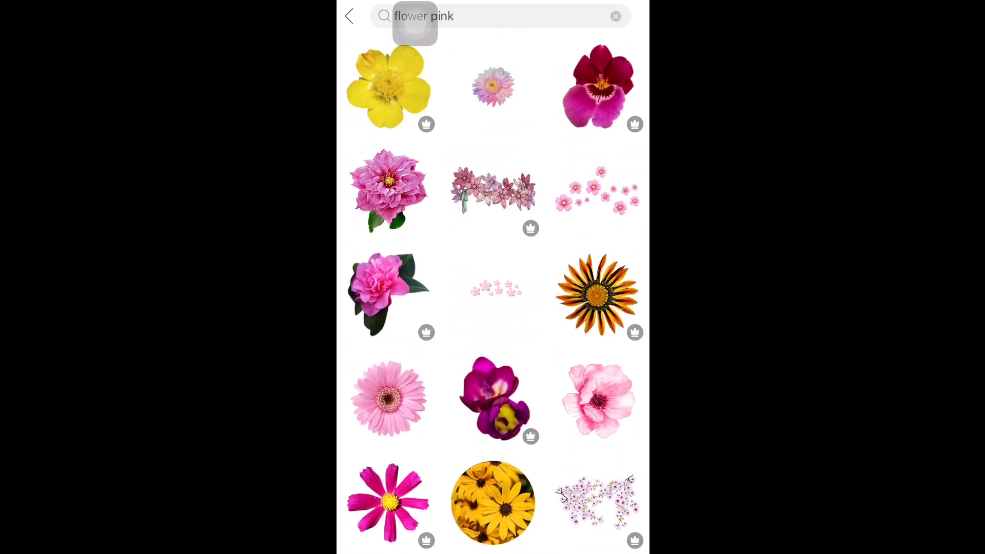
scroll(492, 293, down, 12)
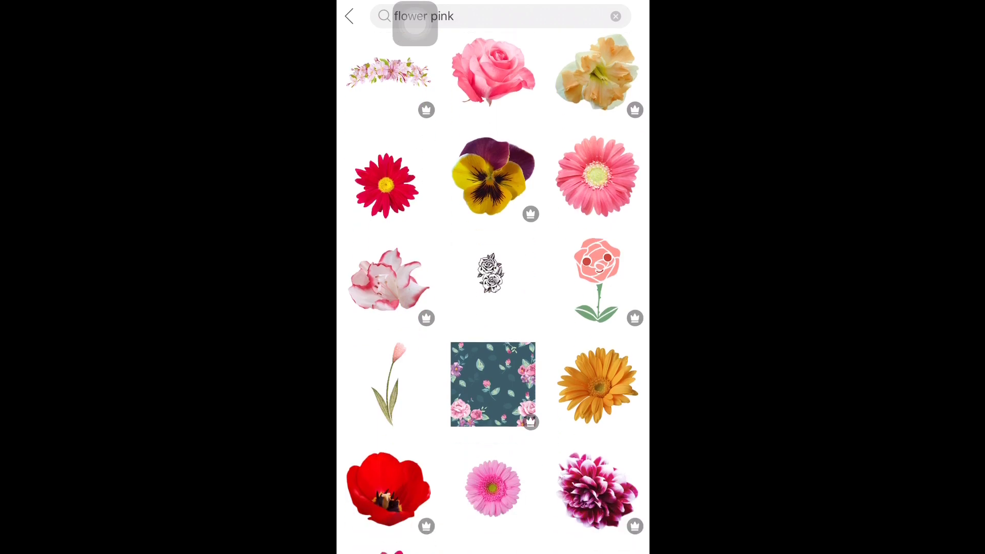
scroll(492, 293, down, 12)
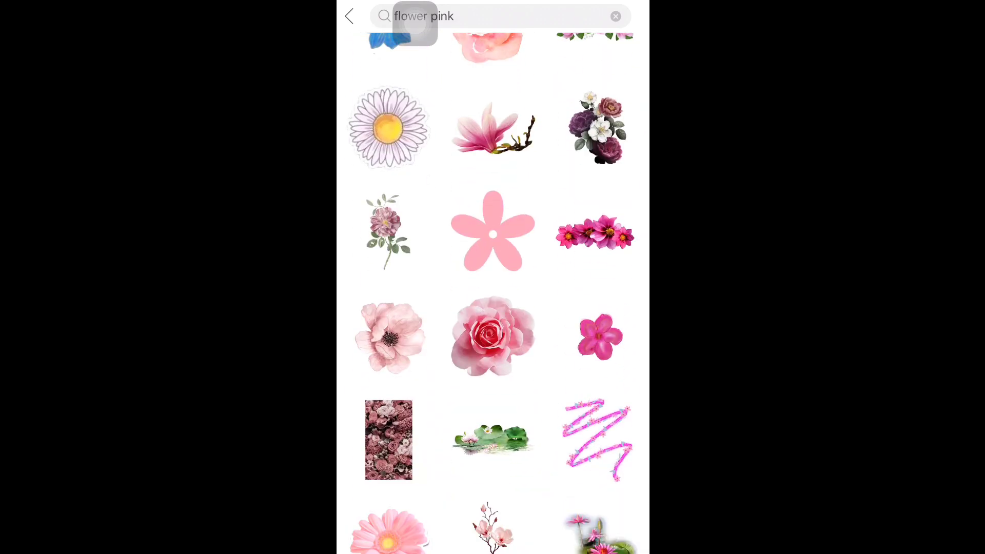
click(492, 230)
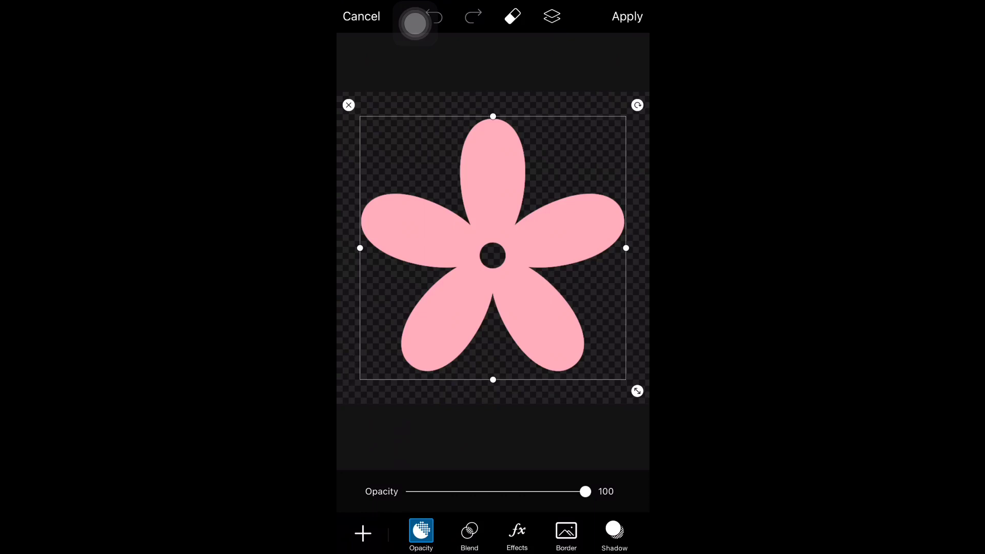
click(363, 533)
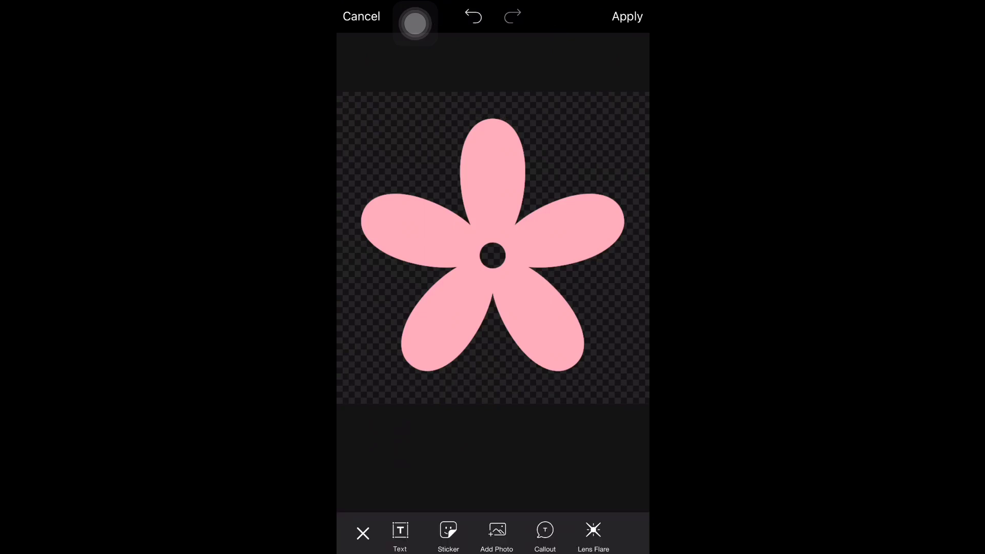
click(626, 16)
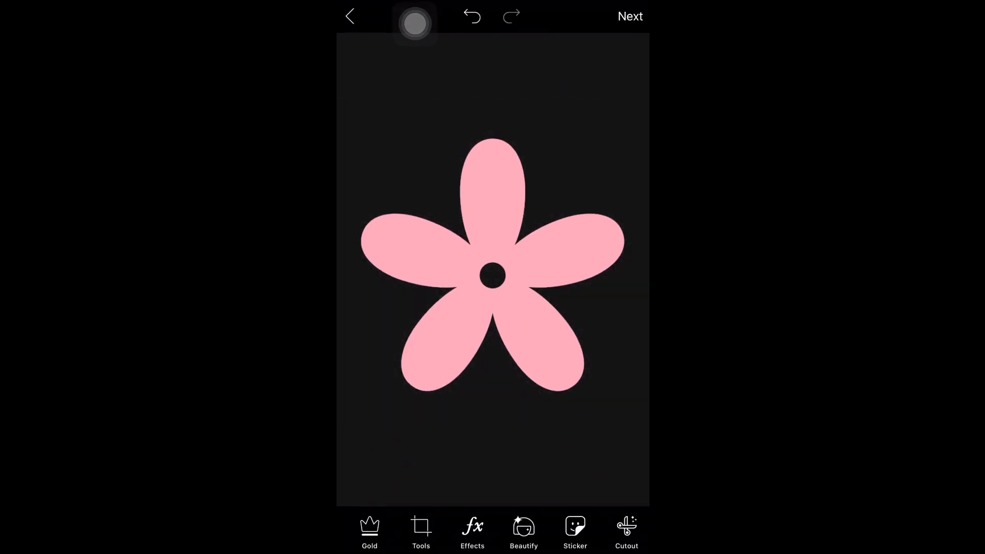
Step: Open the flower image in Draw, choose a filled circle as the shape and set the drawing colour to white
drag(605, 531, 359, 531)
drag(570, 530, 395, 531)
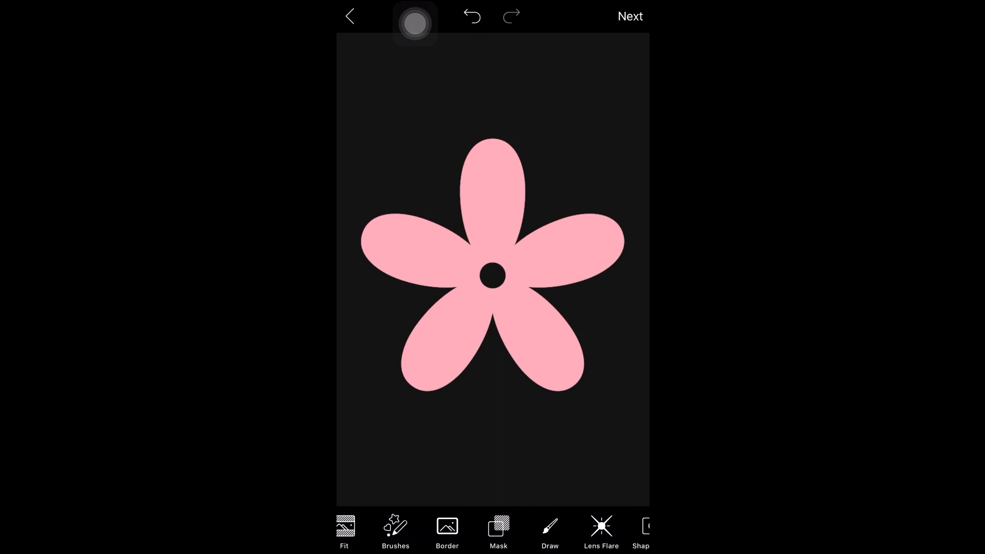
click(550, 528)
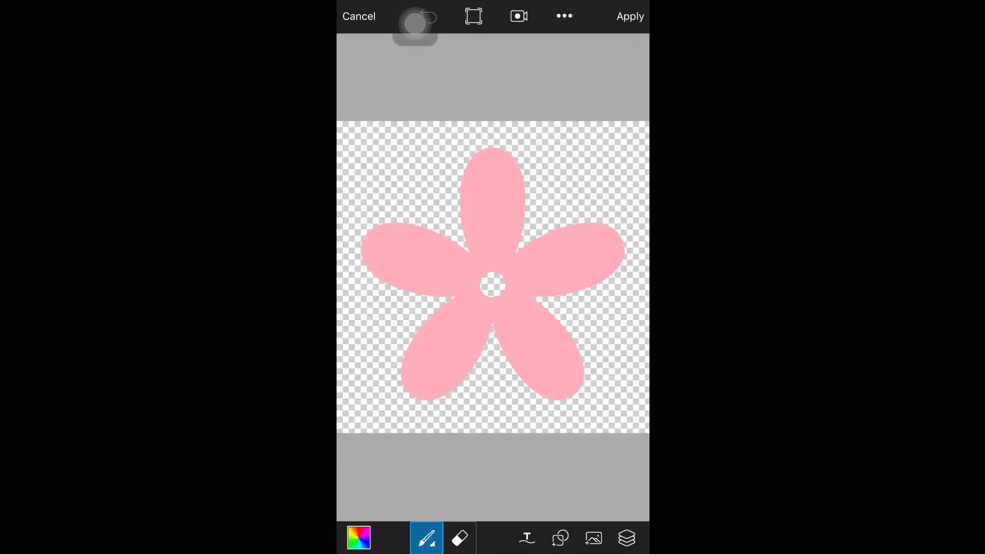
click(560, 538)
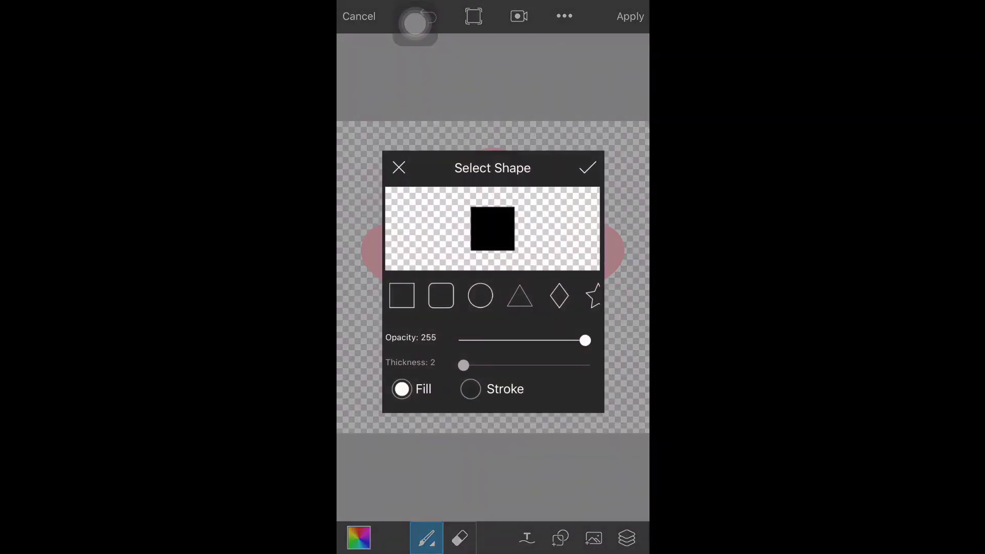
click(480, 296)
click(587, 168)
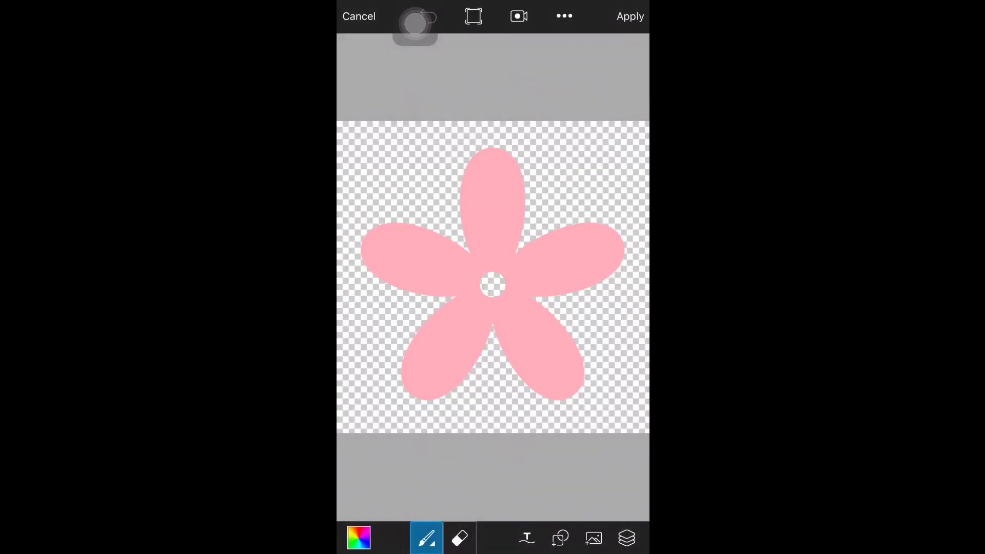
click(358, 538)
click(492, 194)
click(589, 66)
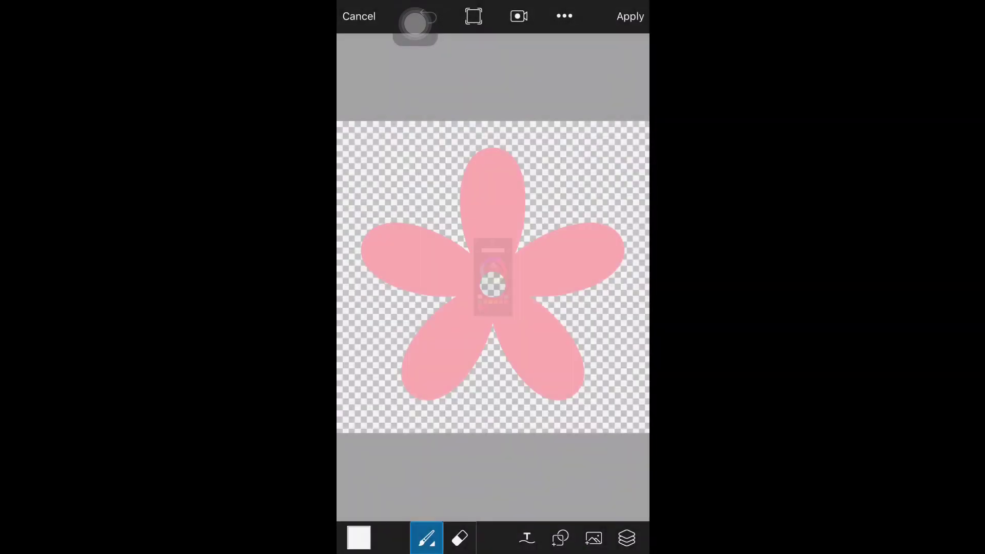
Step: Draw a small white circle covering the flower's centre hole, apply the drawing and save the sticker image
mouse_move(481, 279)
mouse_down()
mouse_move(526, 286)
mouse_move(540, 308)
mouse_move(523, 309)
mouse_move(522, 327)
mouse_move(523, 315)
mouse_move(491, 287)
mouse_move(556, 287)
mouse_move(495, 282)
mouse_up()
drag(567, 282, 513, 283)
click(575, 328)
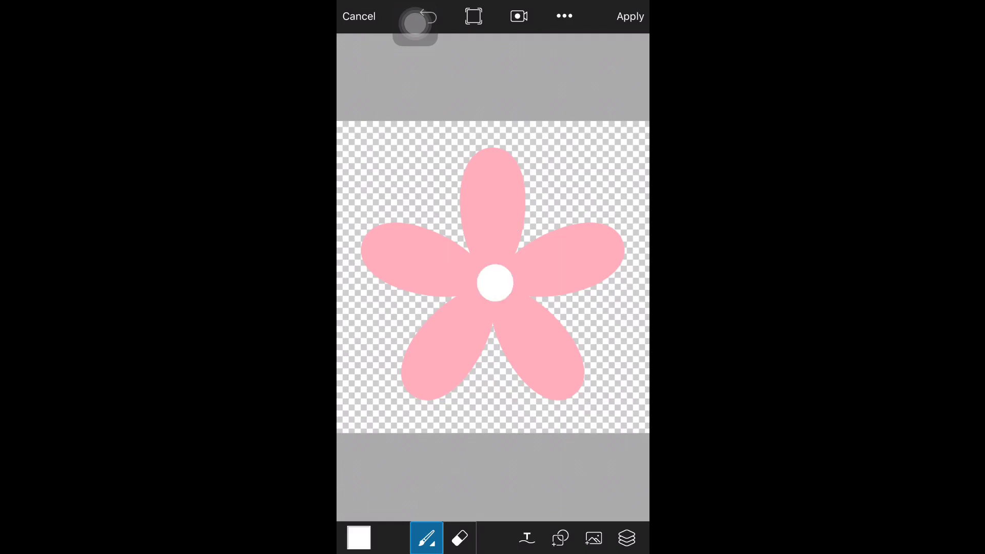
click(630, 17)
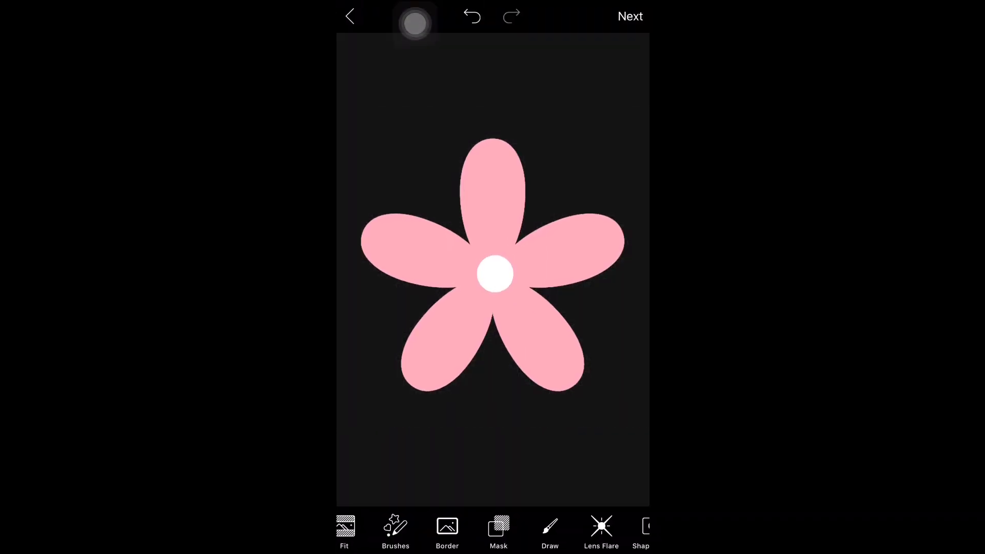
click(629, 17)
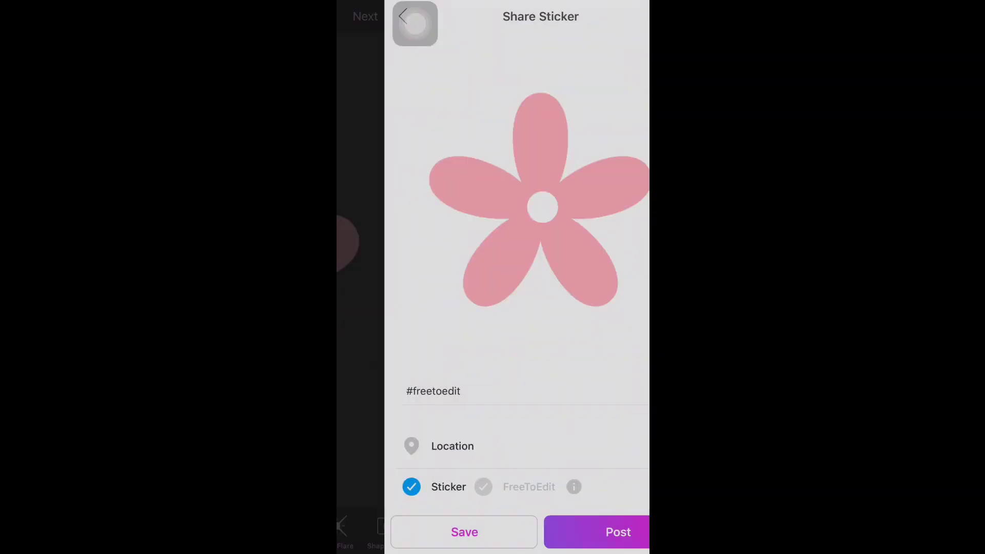
click(416, 532)
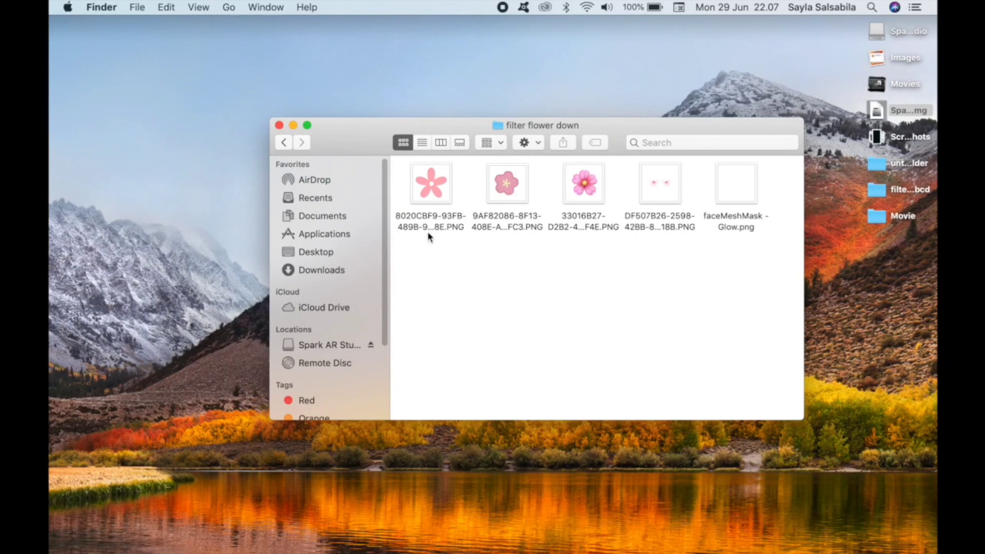
Step: Switch to the Mac desktop, open the Spark AR Studio disk image and launch Spark AR Studio with a blank project
drag(468, 122, 410, 113)
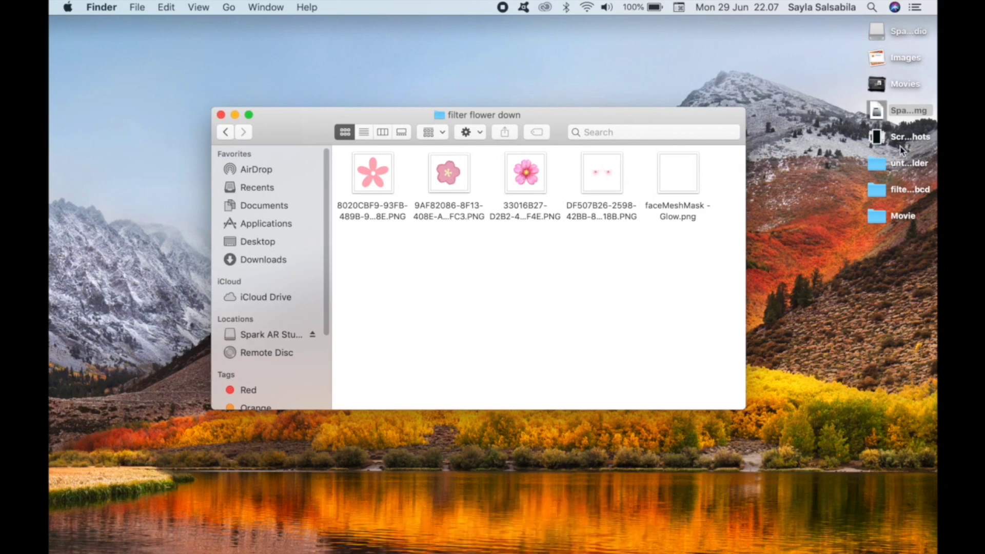
click(910, 117)
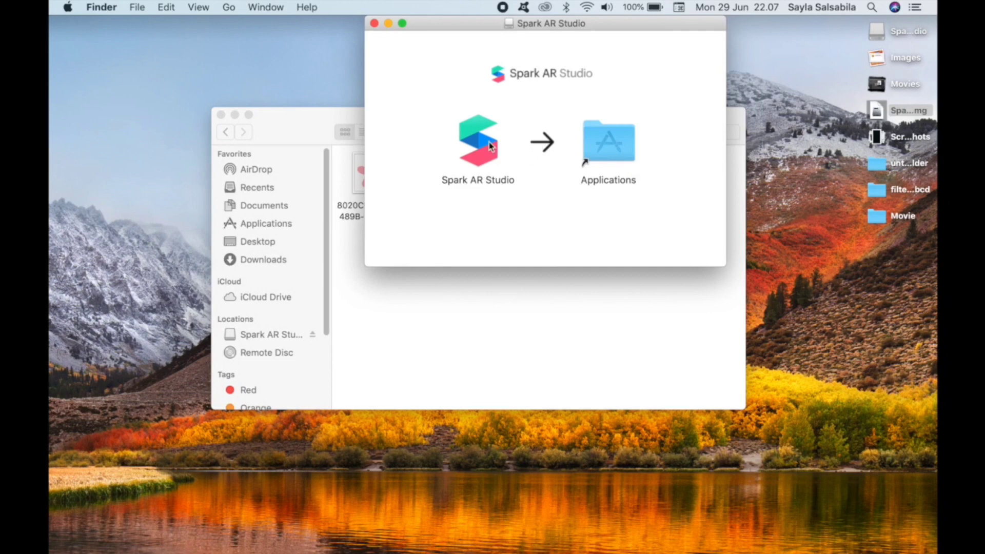
click(489, 146)
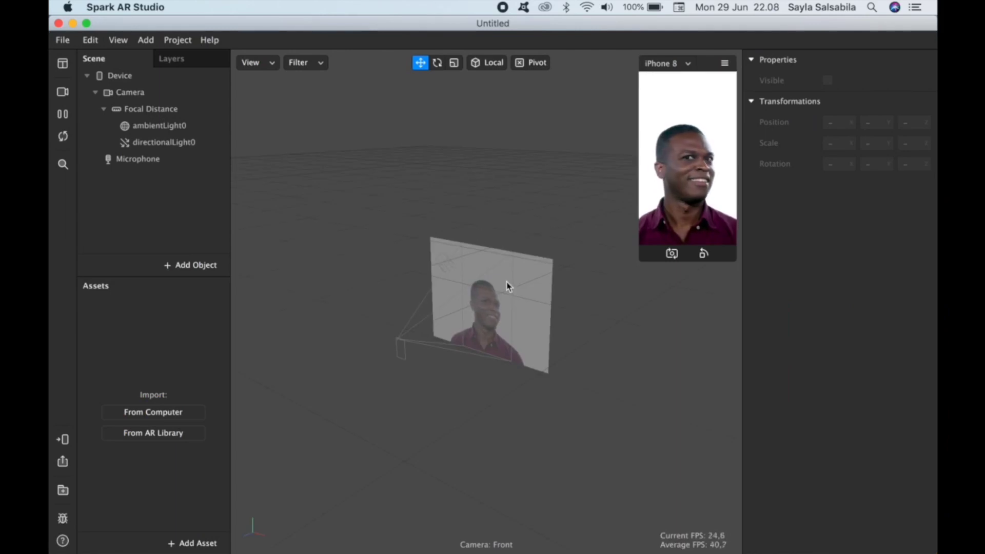
Step: Insert a Face Tracker into the scene and add a Face Mesh as its child
click(199, 266)
click(428, 486)
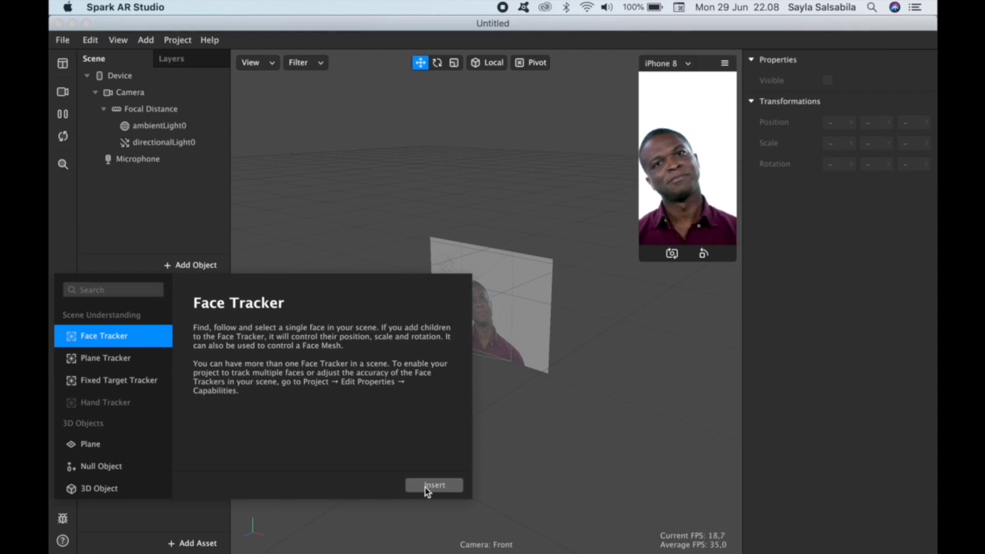
right_click(196, 163)
mouse_move(240, 172)
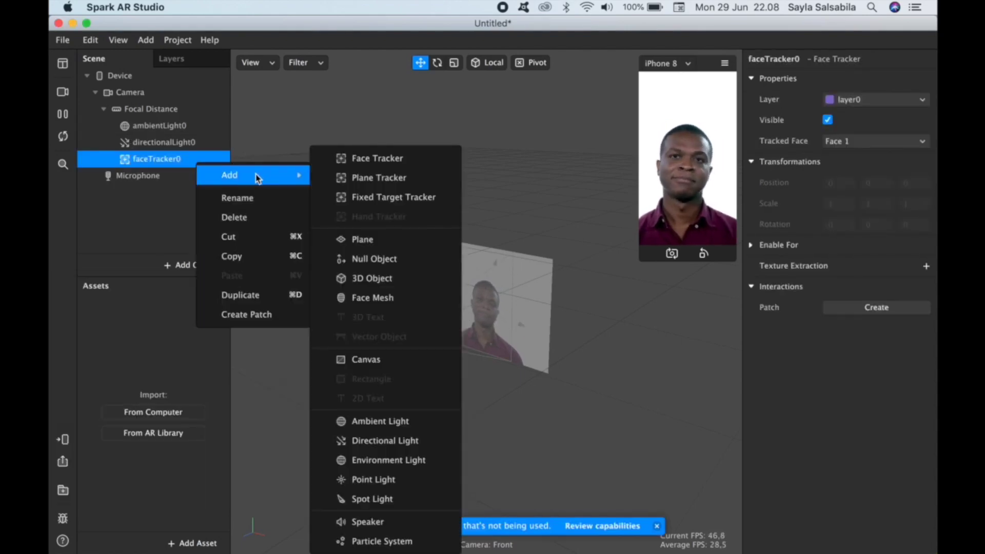
click(378, 306)
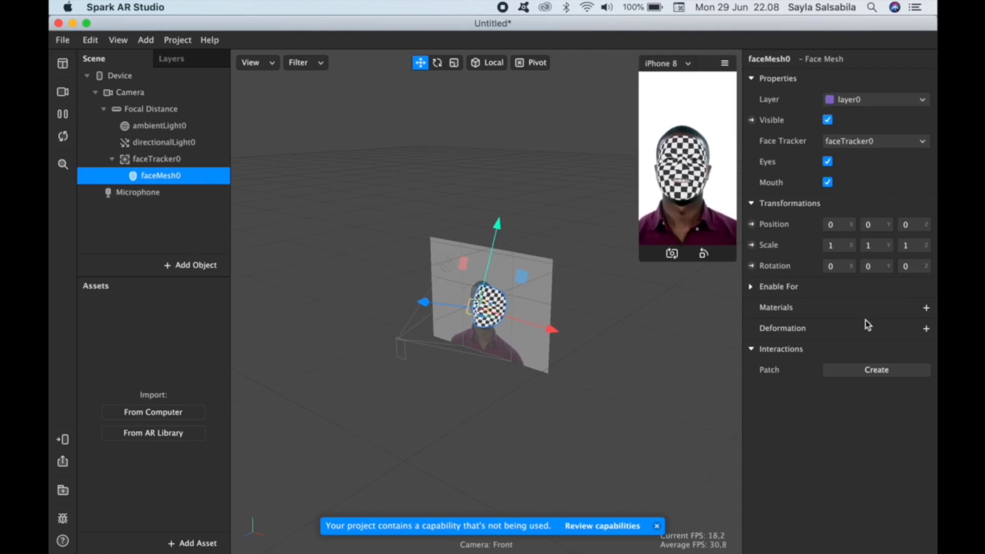
Step: Create a new material for the face mesh and rename it "glow"
click(926, 308)
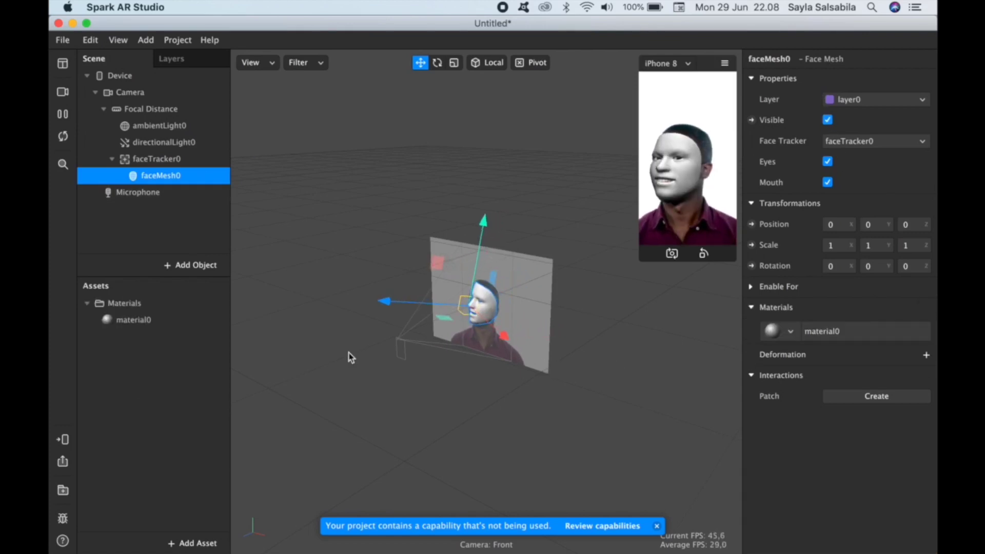
double_click(174, 321)
text(glow)
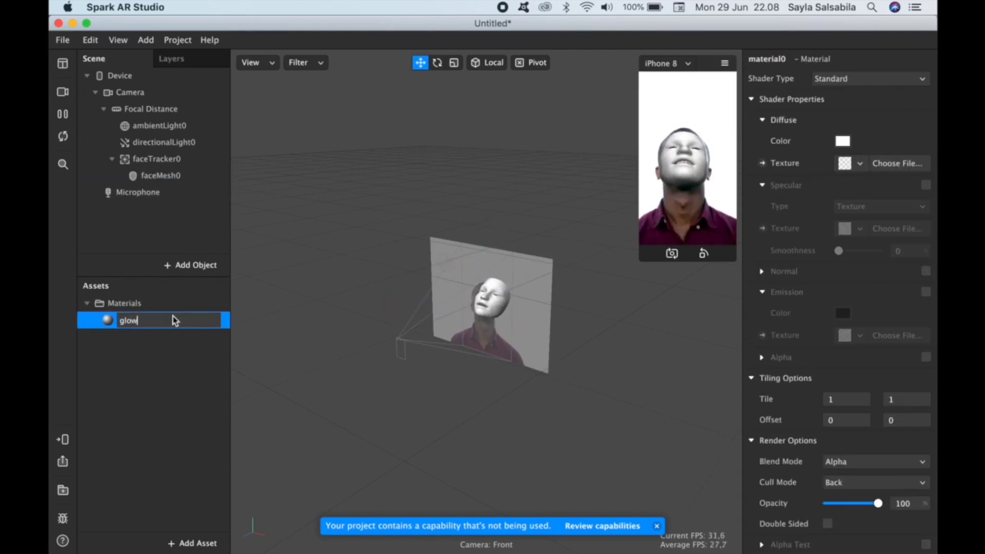
key(Return)
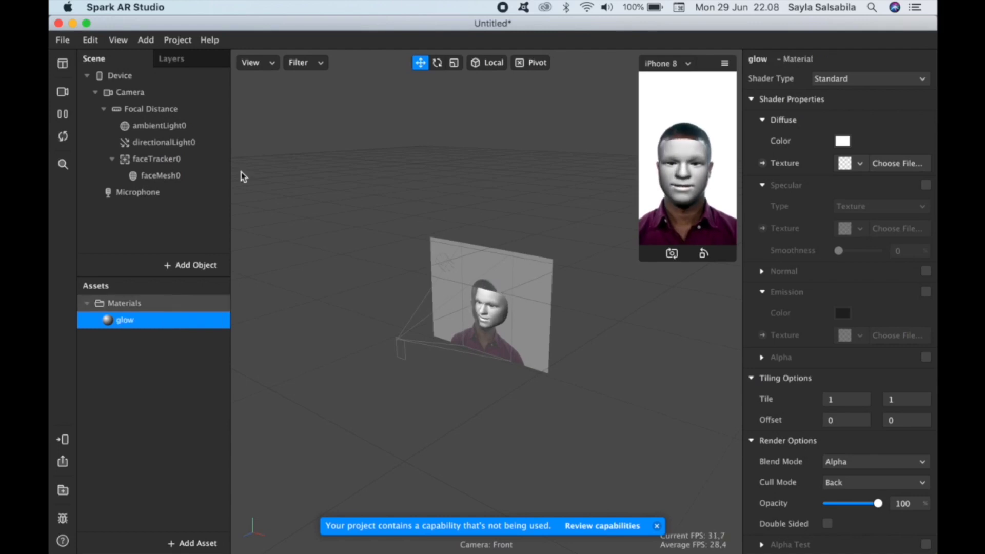
Step: Set the glow material's shader type to Physically-Based and its albedo colour to black
click(852, 78)
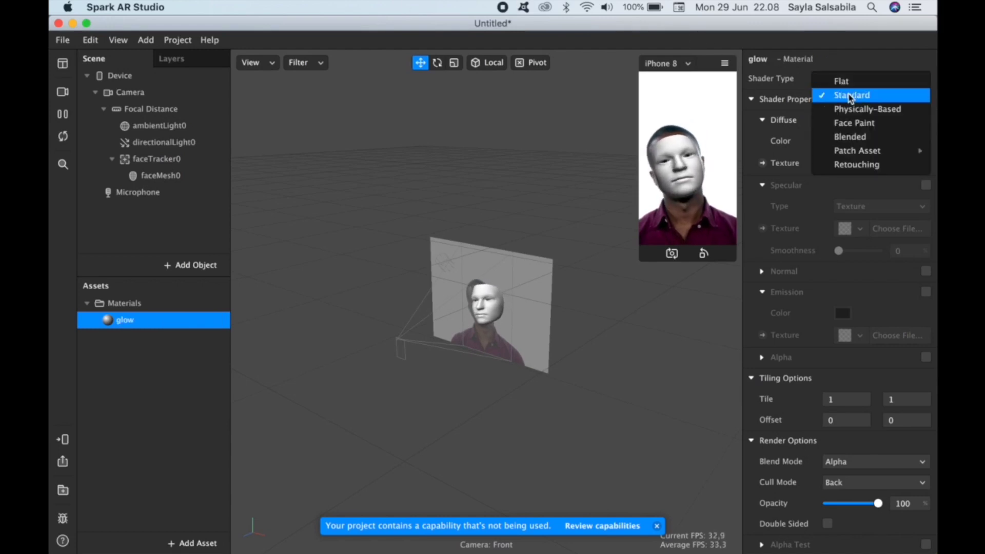
click(870, 109)
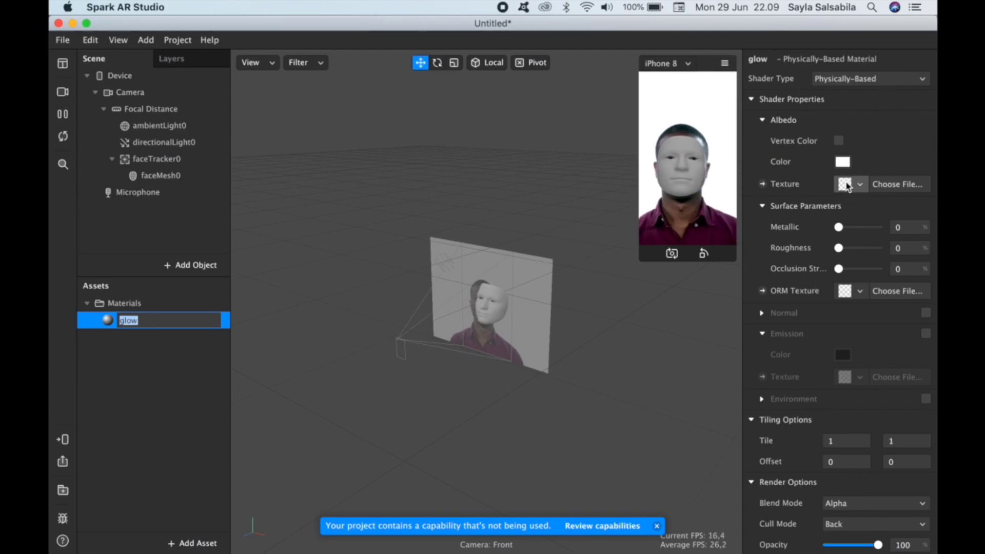
click(842, 162)
click(880, 188)
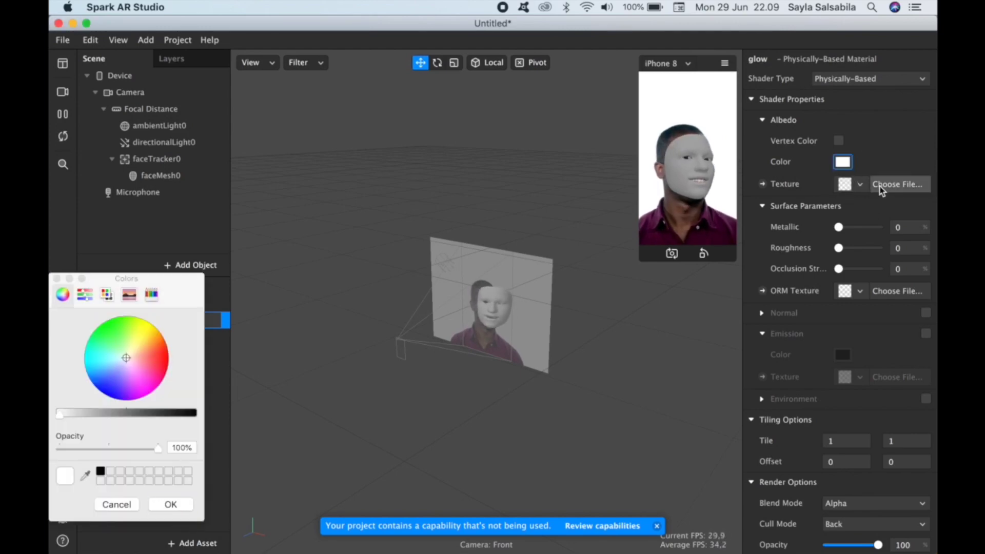
drag(183, 415, 224, 418)
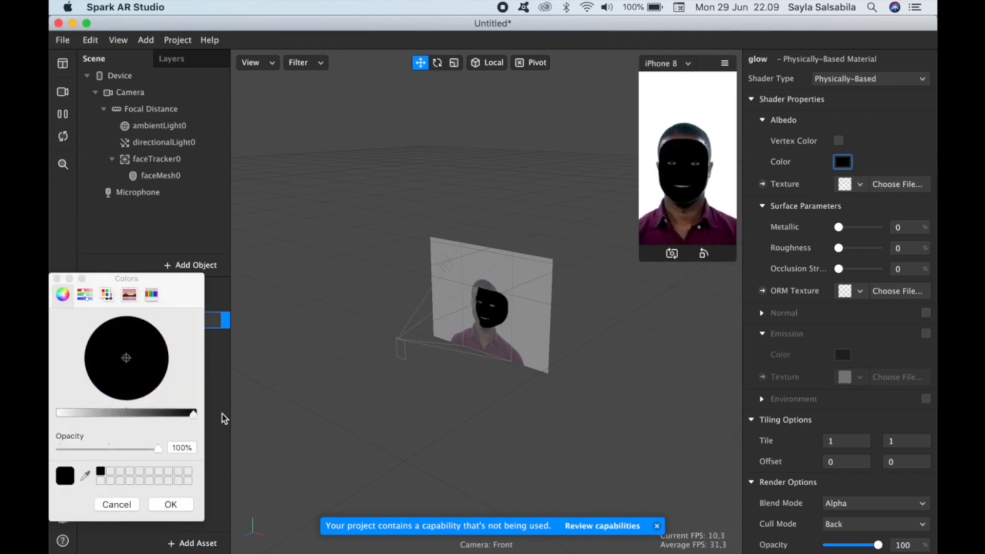
click(185, 504)
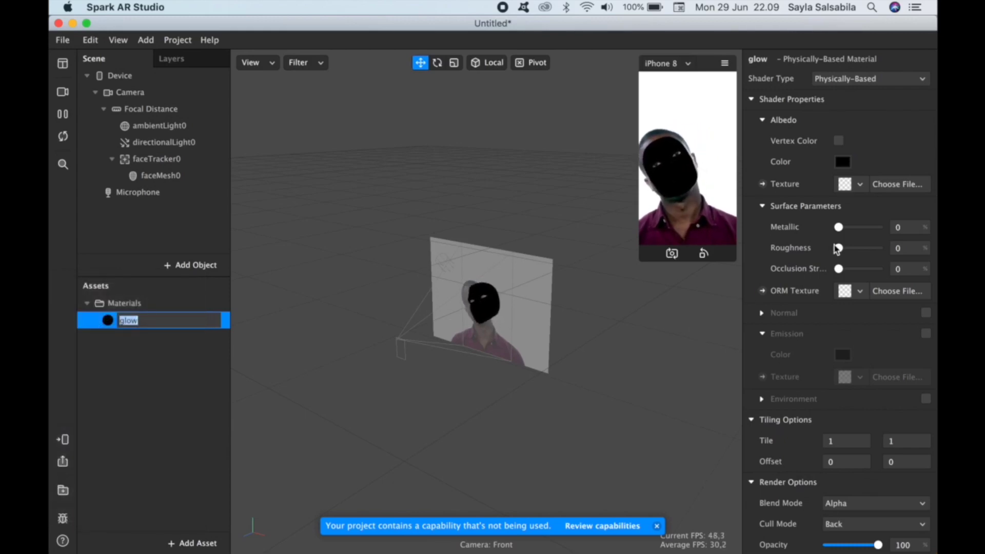
Step: Set the glow material's blend mode to Add, metallic to 49%, roughness to 42% and occlusion strength to 63%
drag(839, 228, 821, 255)
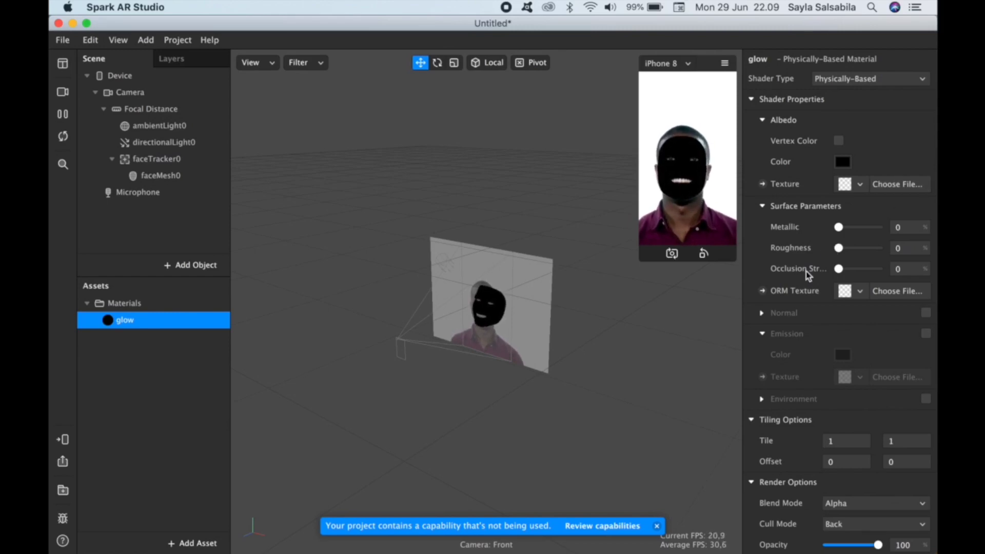
click(880, 505)
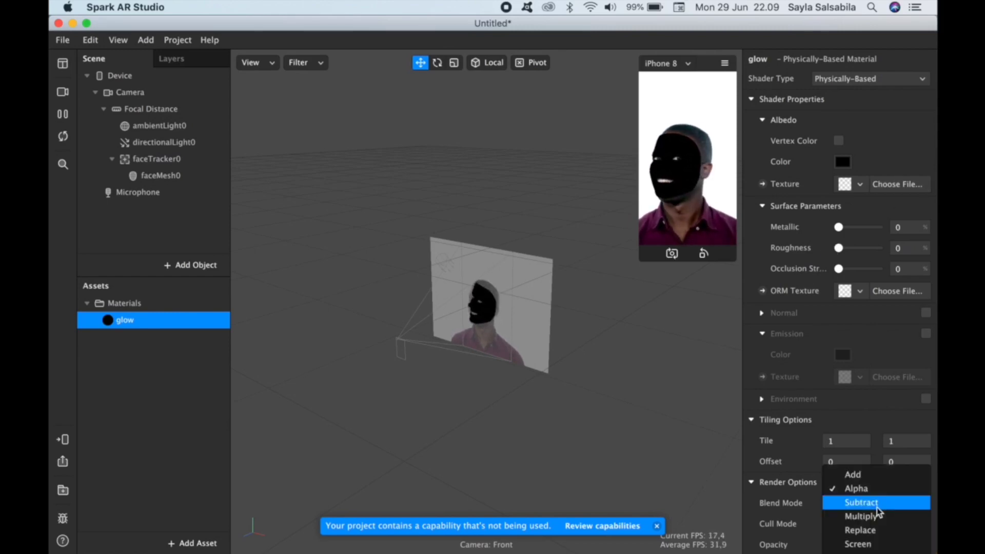
click(878, 473)
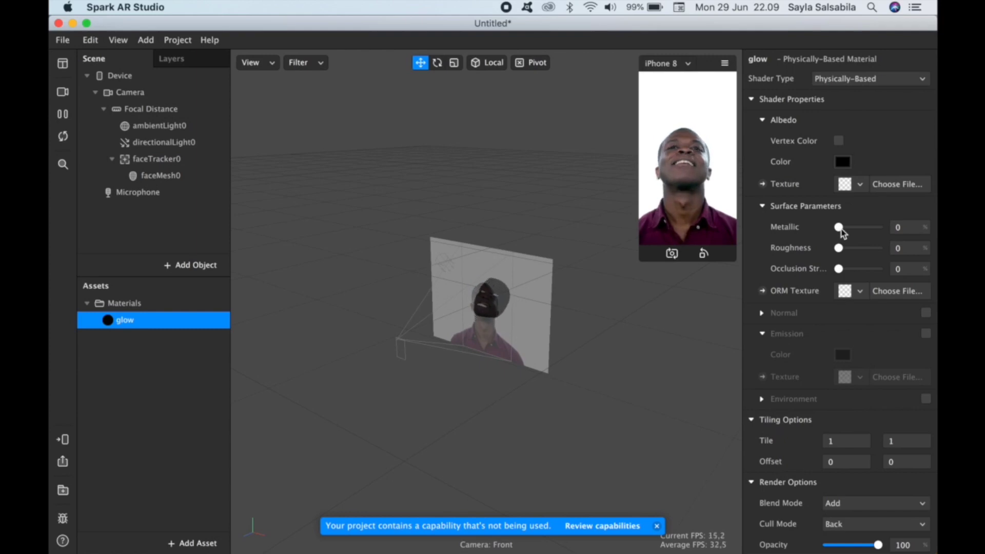
drag(838, 227, 863, 268)
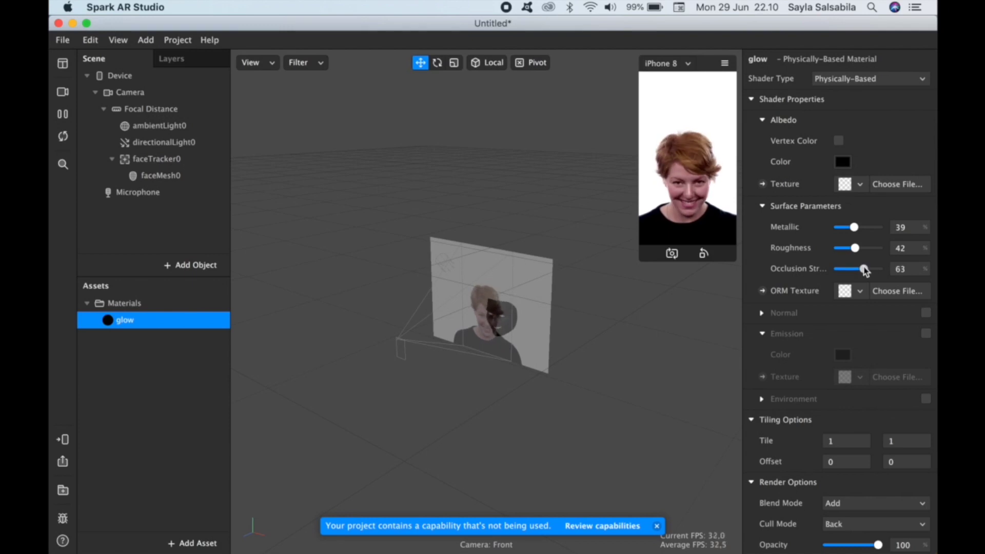
drag(853, 227, 857, 229)
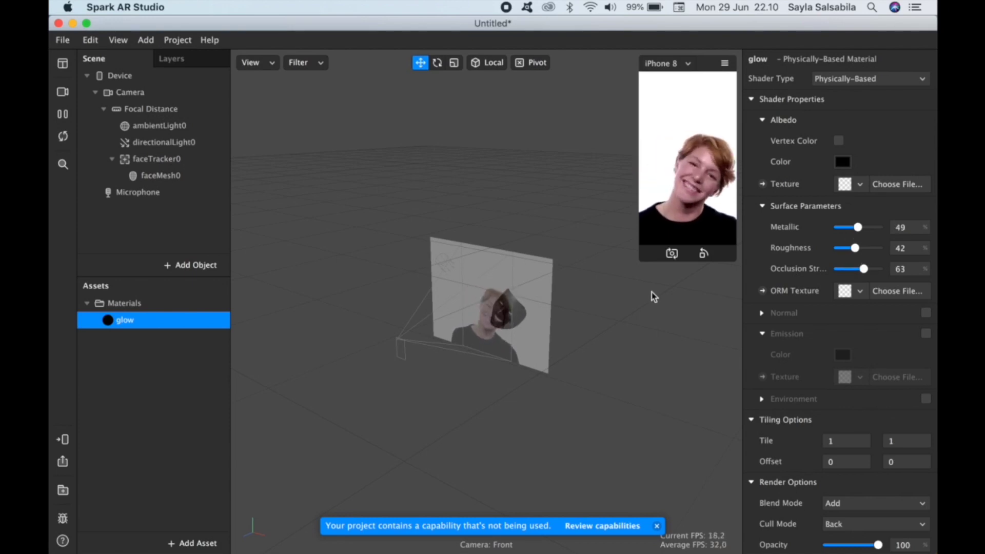
Step: Add a second Face Mesh as a child of faceTracker0
click(193, 164)
right_click(178, 161)
mouse_move(231, 171)
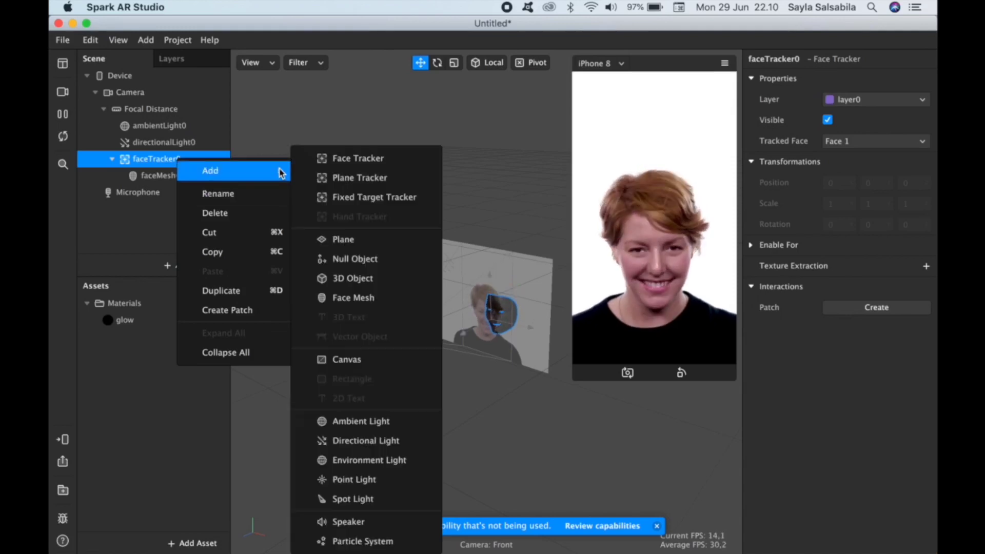
click(392, 302)
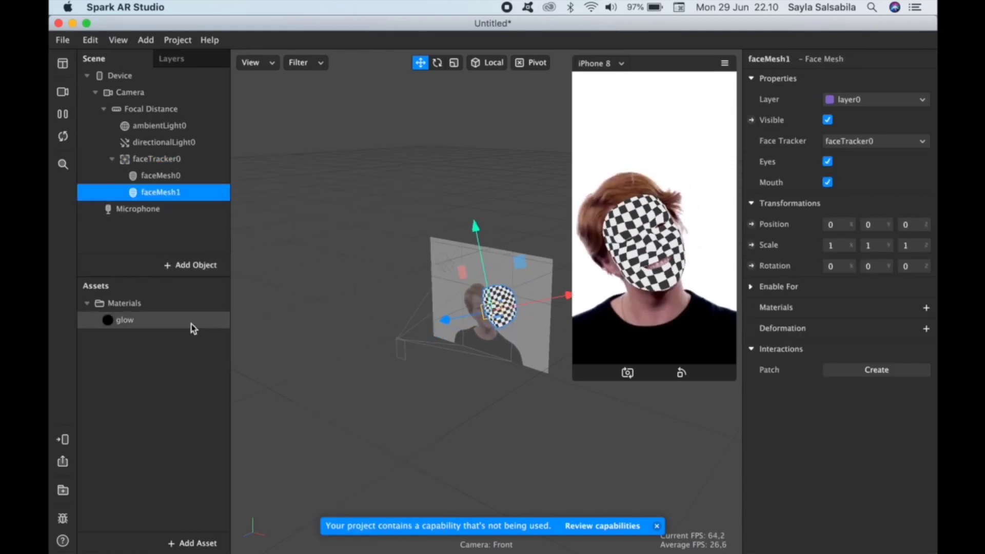
Step: Create a new material for the second face mesh and rename it "blush"
click(925, 308)
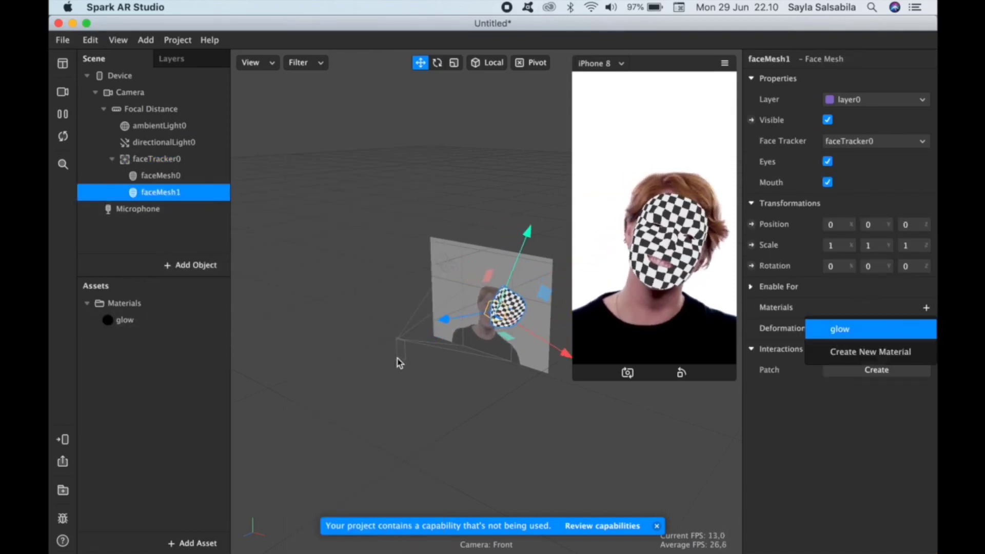
click(888, 354)
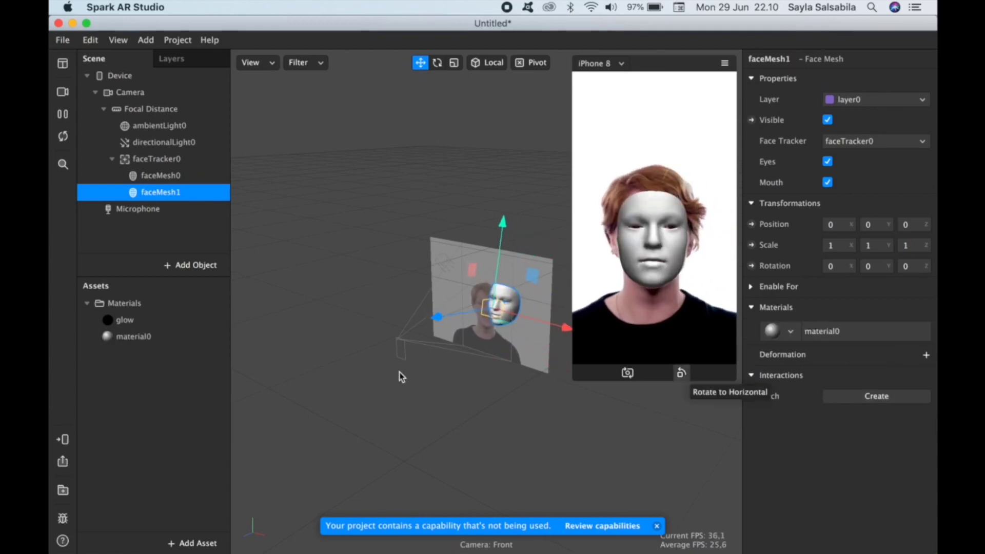
double_click(127, 338)
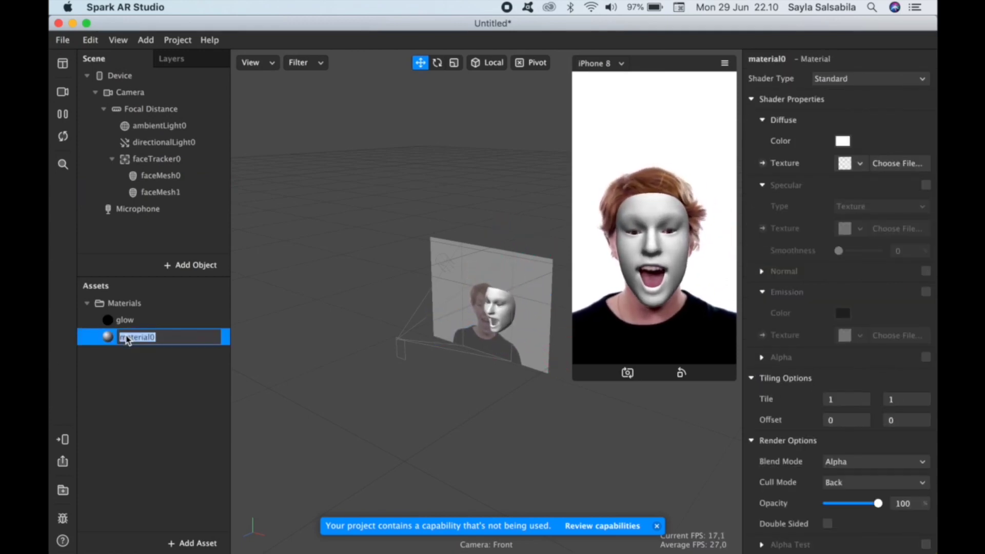
text(blush)
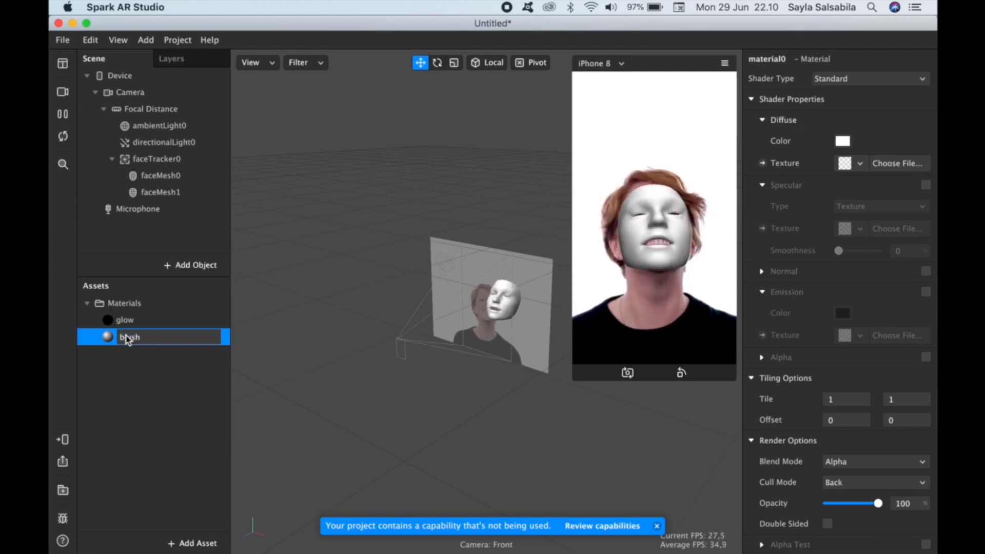
key(Return)
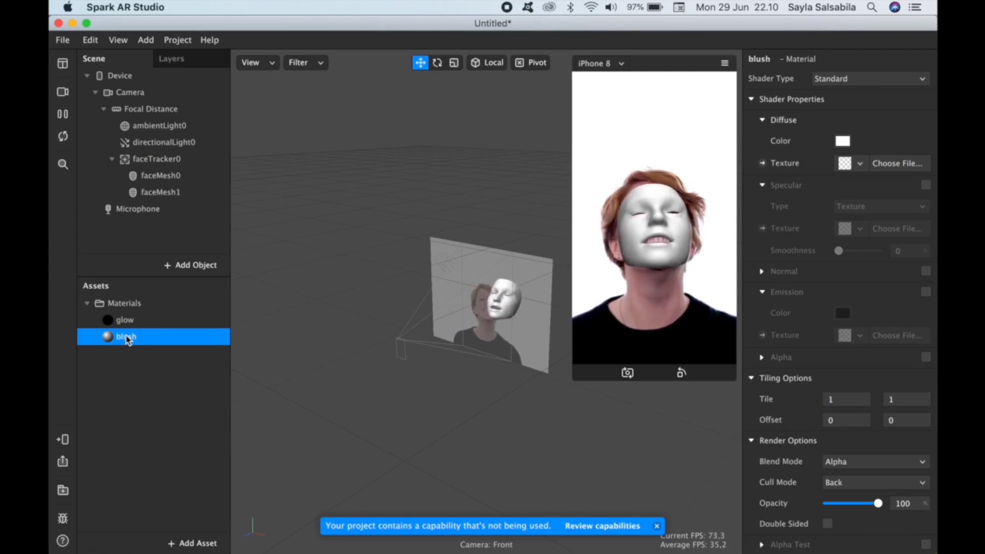
Step: Set the blush material's shader type to Face Paint and load the DF507B26 cheek-flower PNG from "filter flower down" as its texture
click(890, 80)
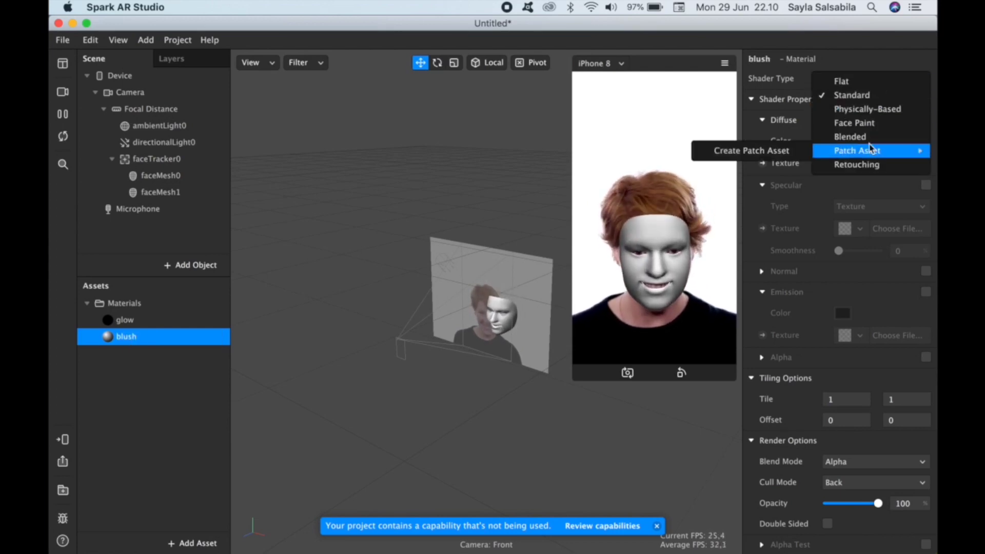
click(878, 123)
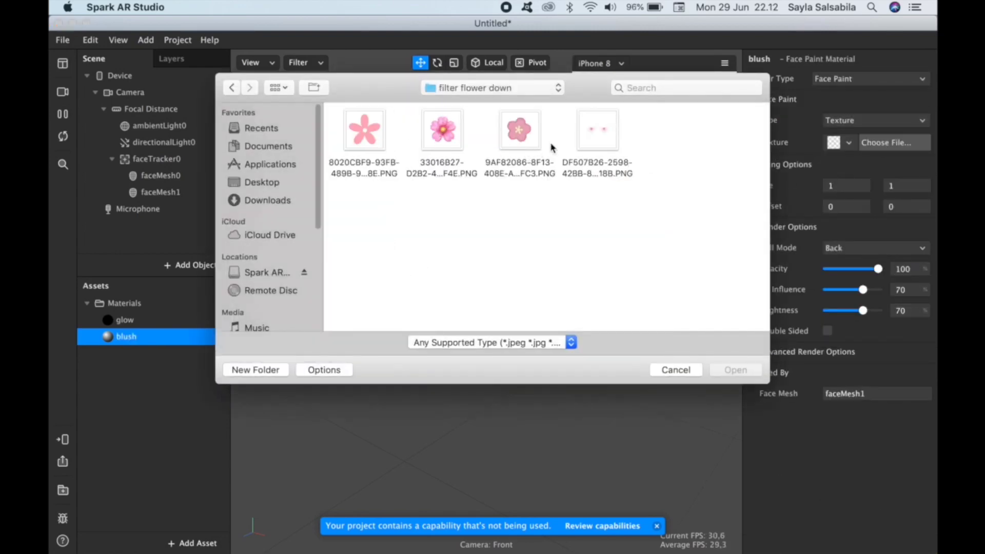
click(613, 143)
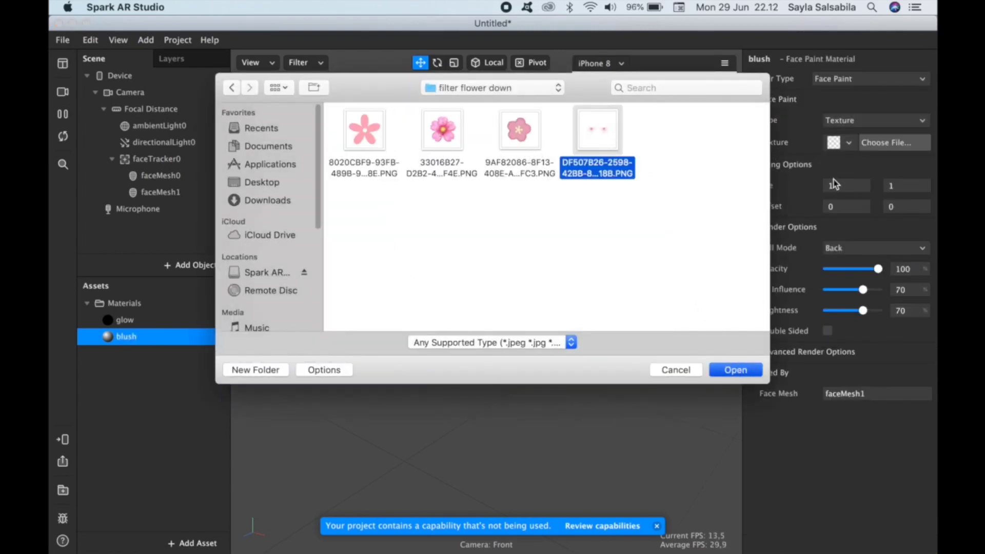
key(Return)
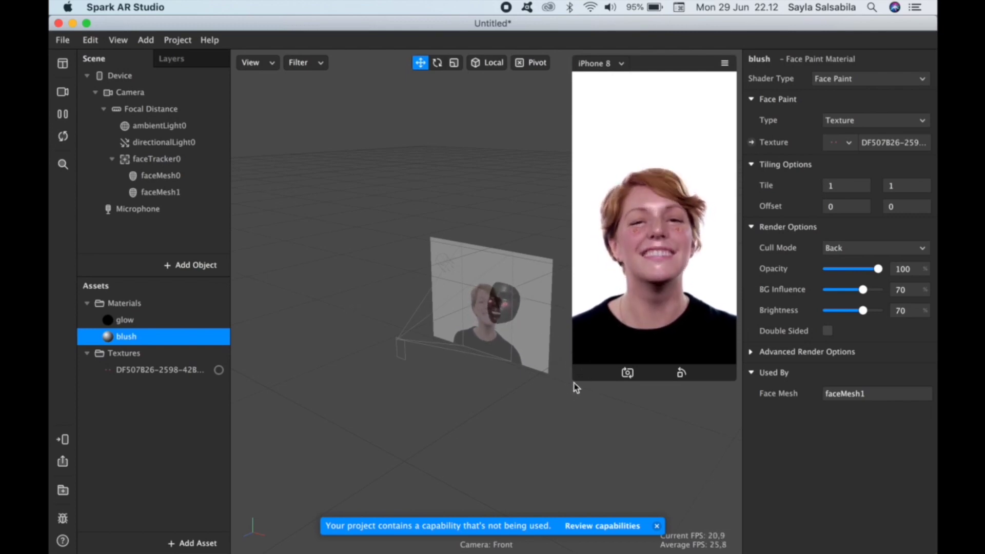
Step: Enlarge the phone preview and turn on no compression for the DF507B26 cheek-flower texture
drag(571, 389, 505, 478)
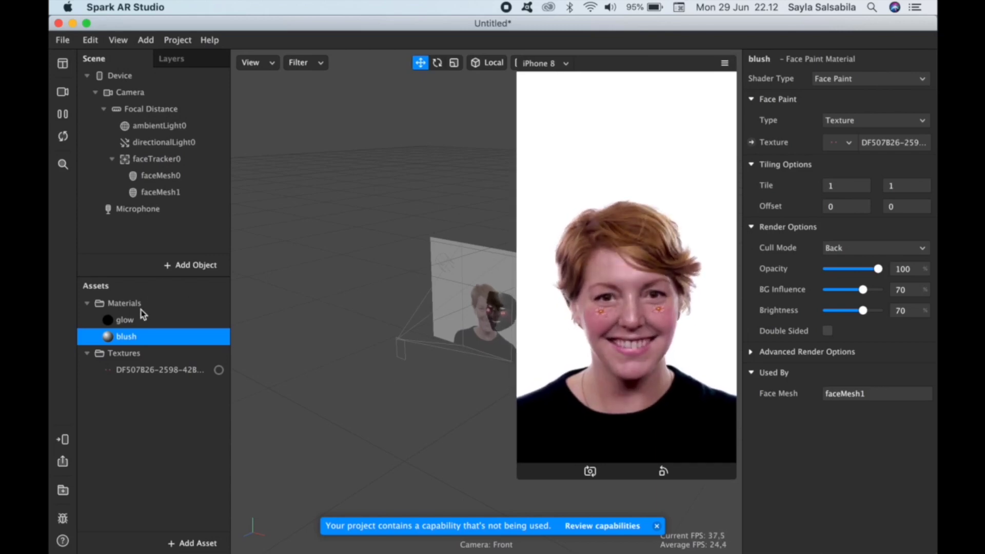
click(154, 370)
scroll(832, 362, down, 5)
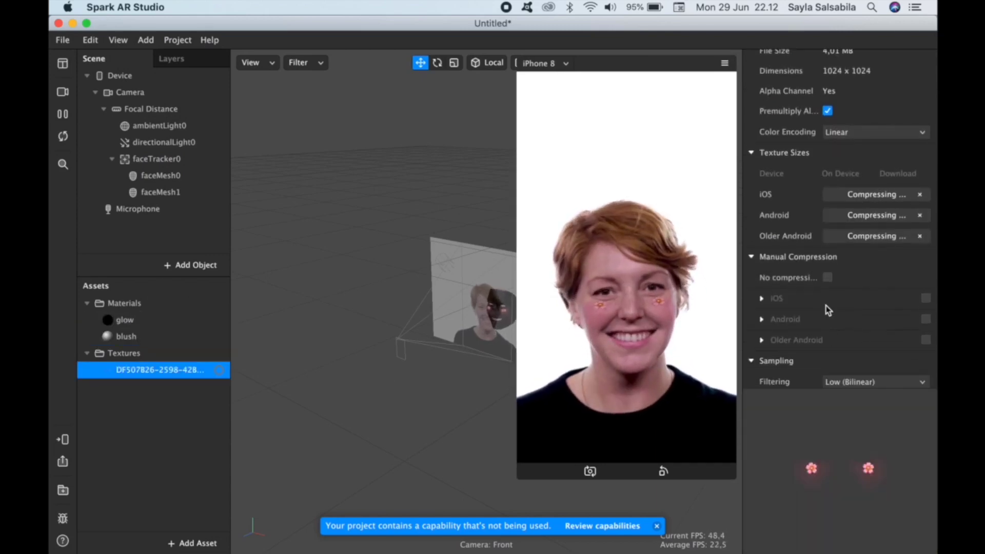
click(827, 277)
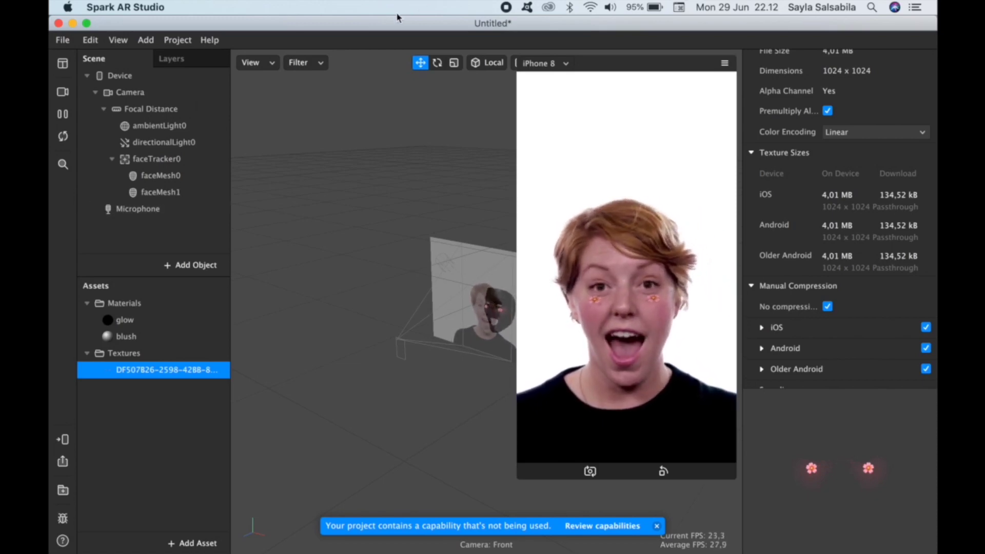
click(180, 380)
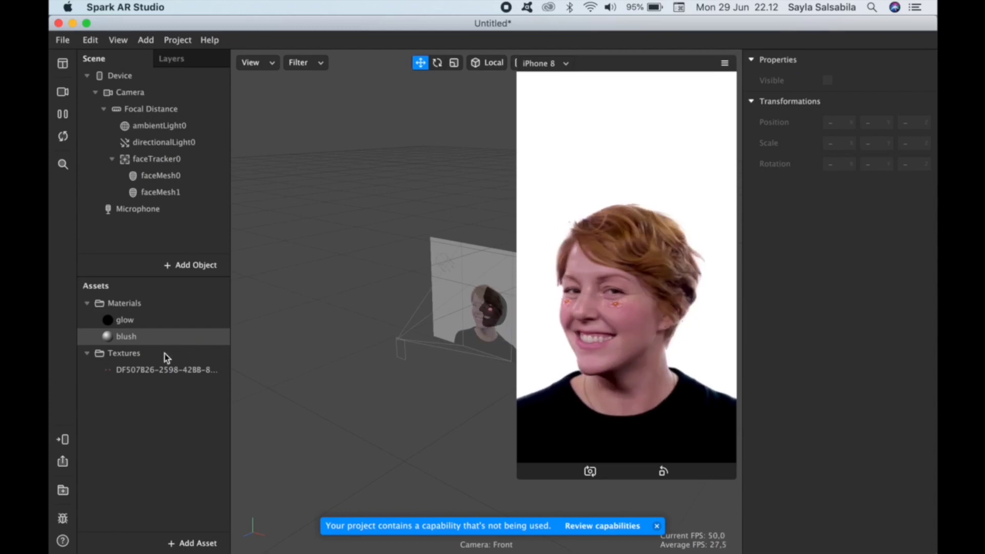
Step: Insert a Particle System into the scene and create a new material for it
click(198, 270)
scroll(140, 409, down, 5)
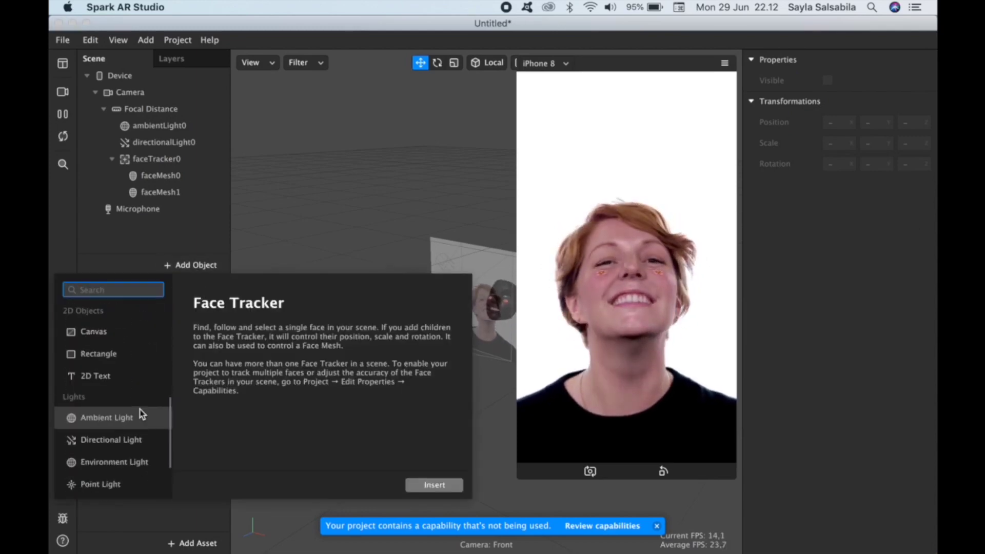
scroll(140, 409, down, 3)
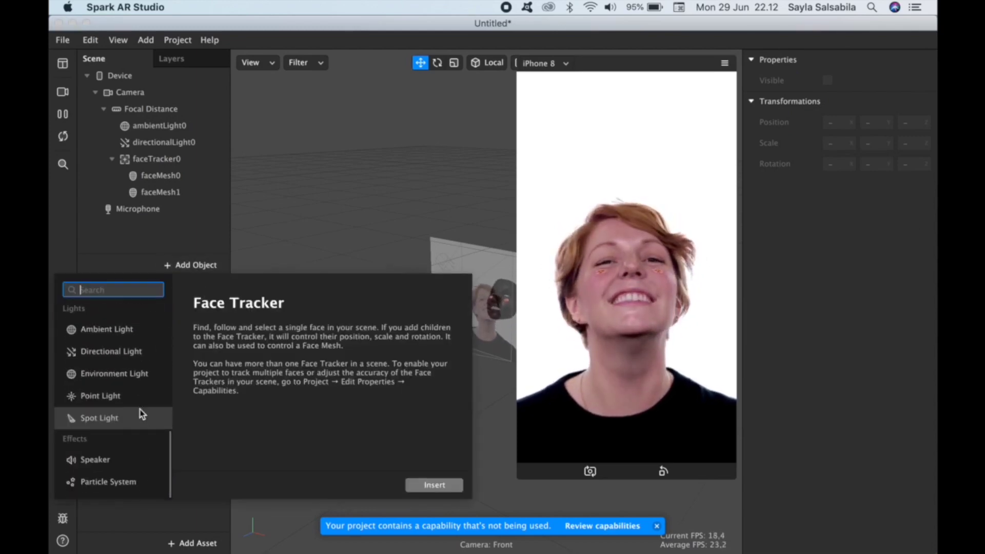
click(133, 488)
click(442, 485)
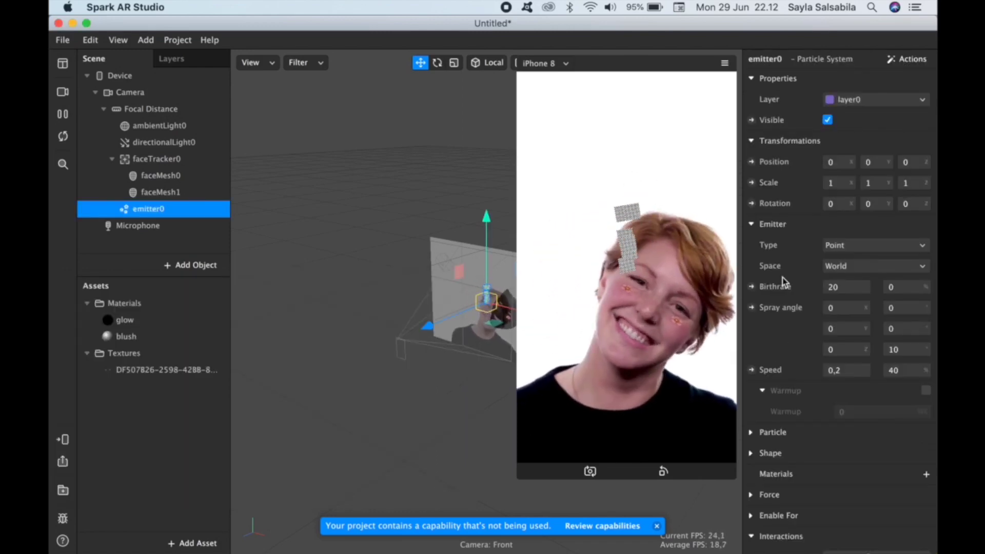
click(926, 475)
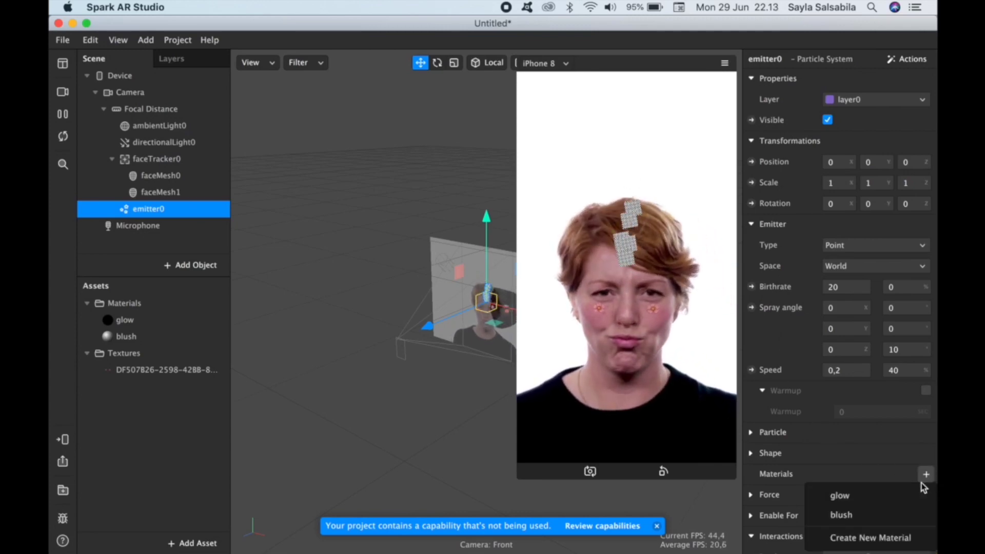
click(889, 540)
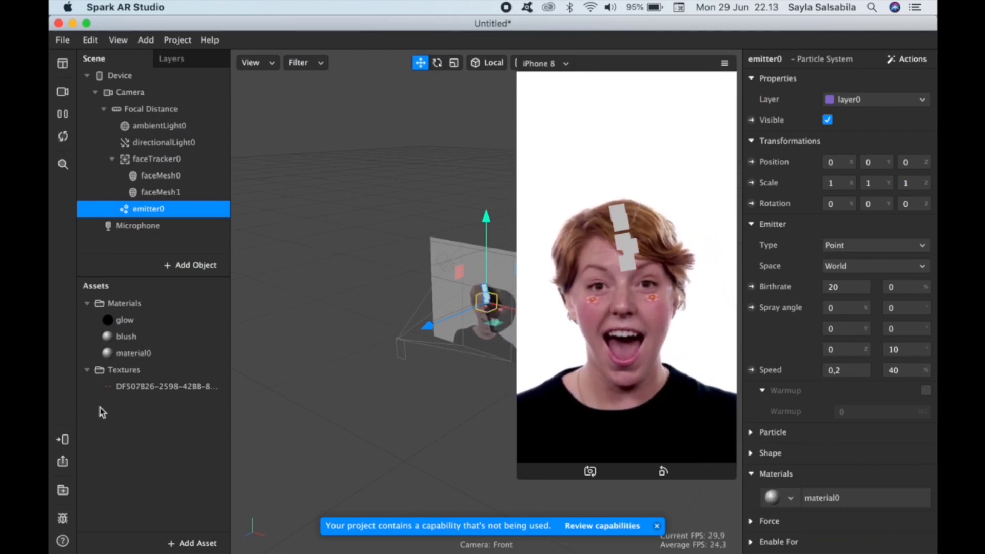
Step: Set the particle material's shader type to Flat and load the 8020CBF9 pink flower PNG as its diffuse texture
click(132, 354)
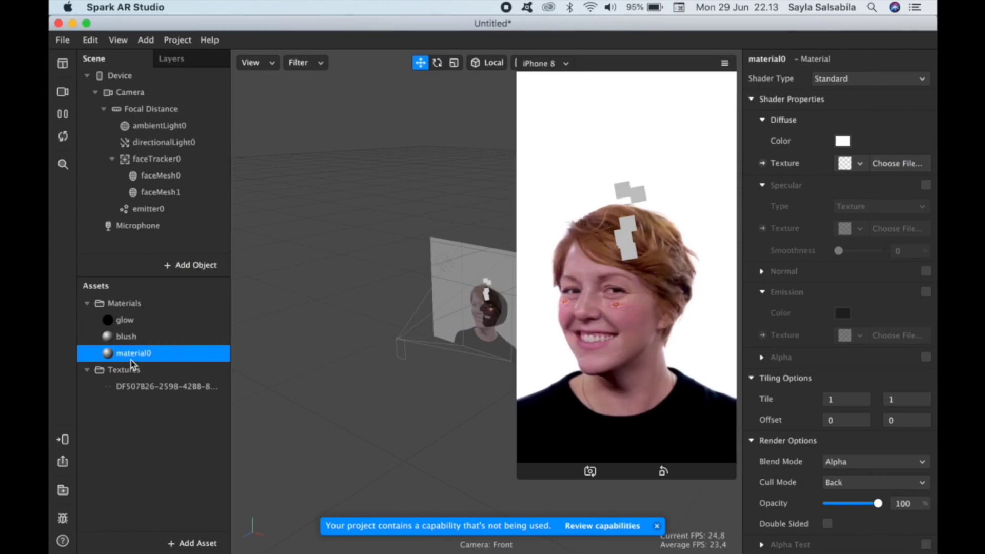
click(852, 80)
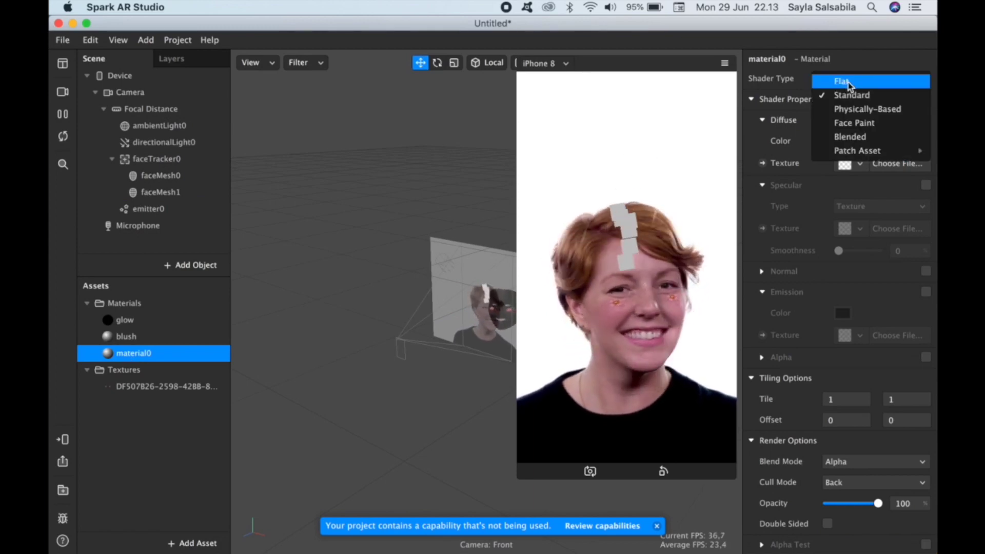
click(852, 81)
click(889, 165)
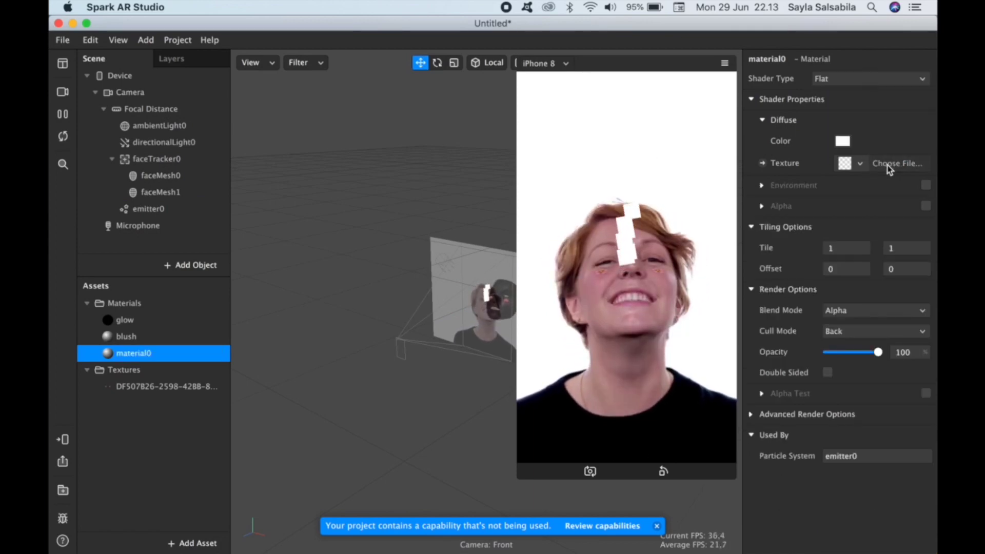
click(889, 164)
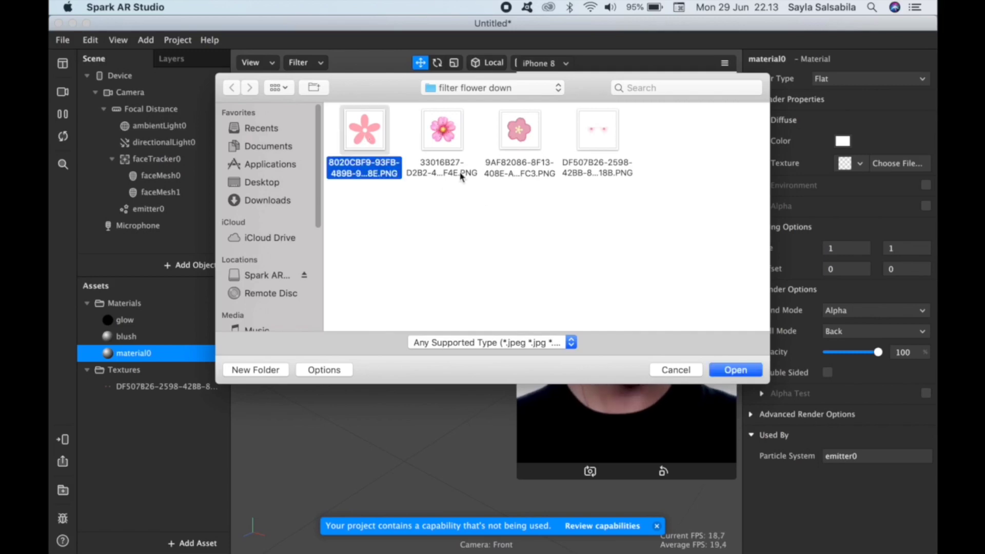
click(735, 370)
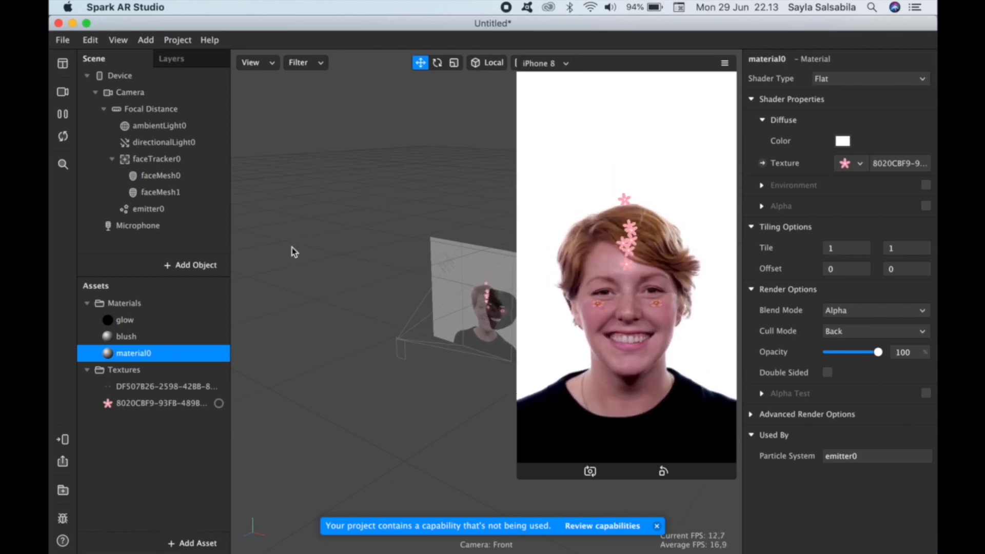
Step: Turn on no compression for the 8020CBF9 pink flower texture
click(197, 386)
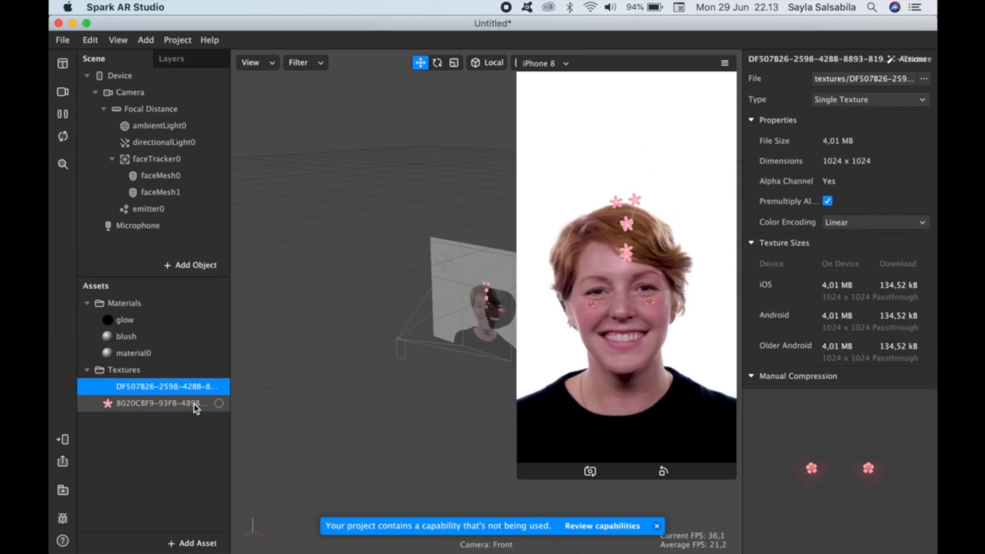
click(226, 403)
scroll(826, 256, down, 5)
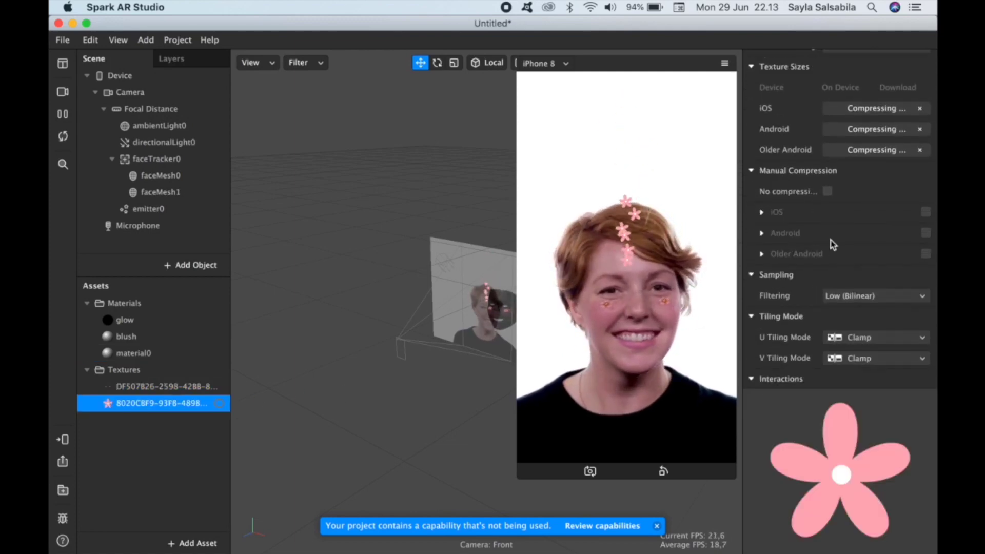
click(828, 194)
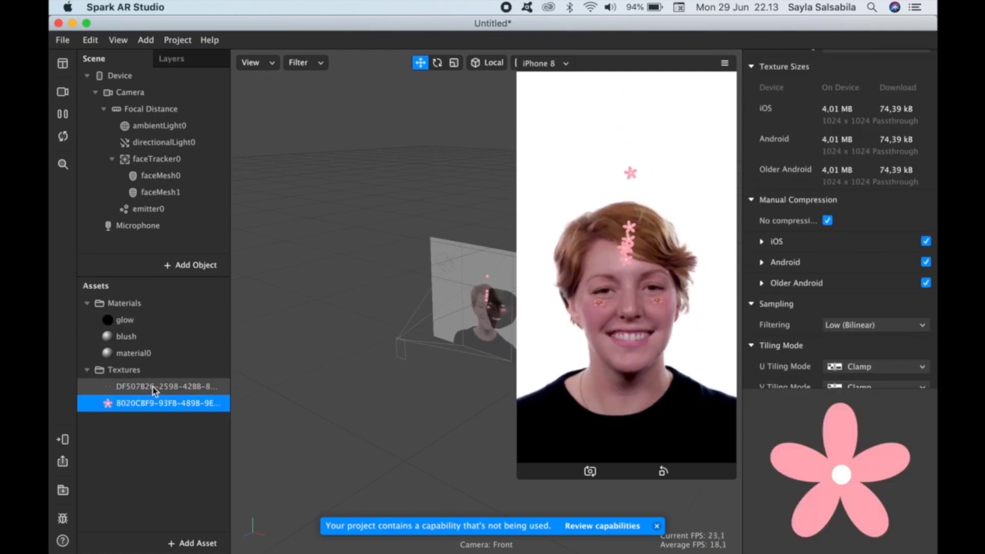
Step: Check the cheek-flower texture's compression settings and enlarge the phone preview further
click(205, 386)
scroll(816, 299, down, 8)
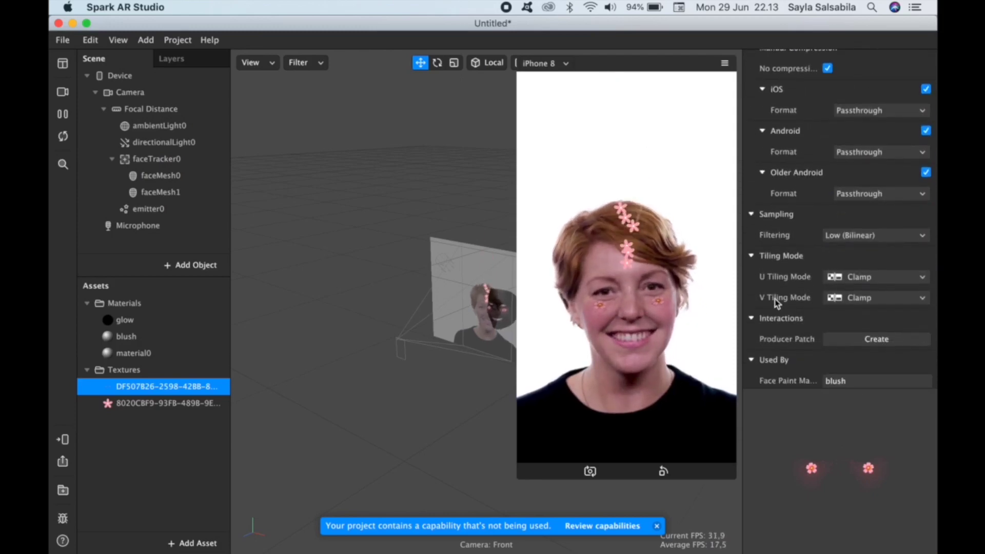
drag(517, 479, 477, 548)
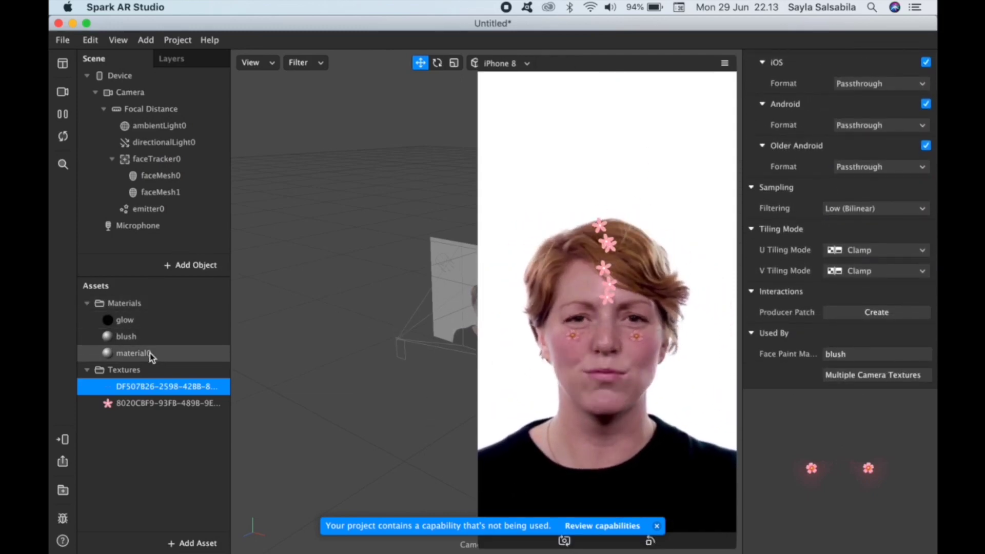
Step: Rename the particle system emitter as "p 1"
click(148, 209)
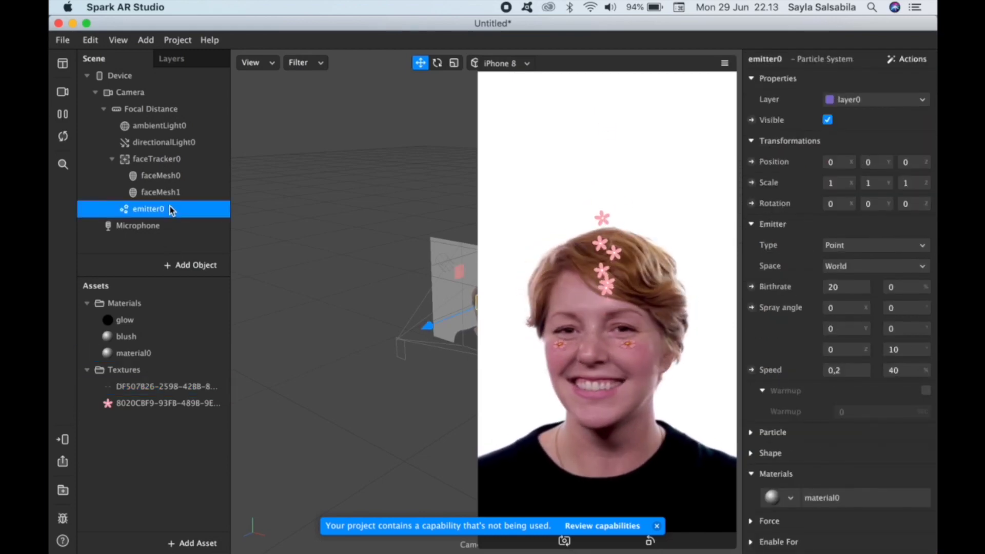
double_click(170, 209)
text(p)
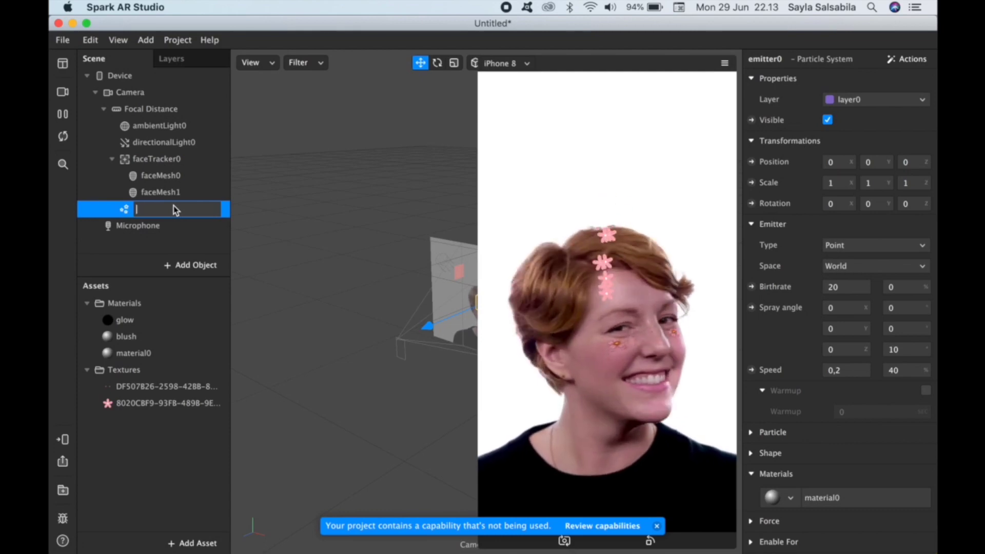
text( 1)
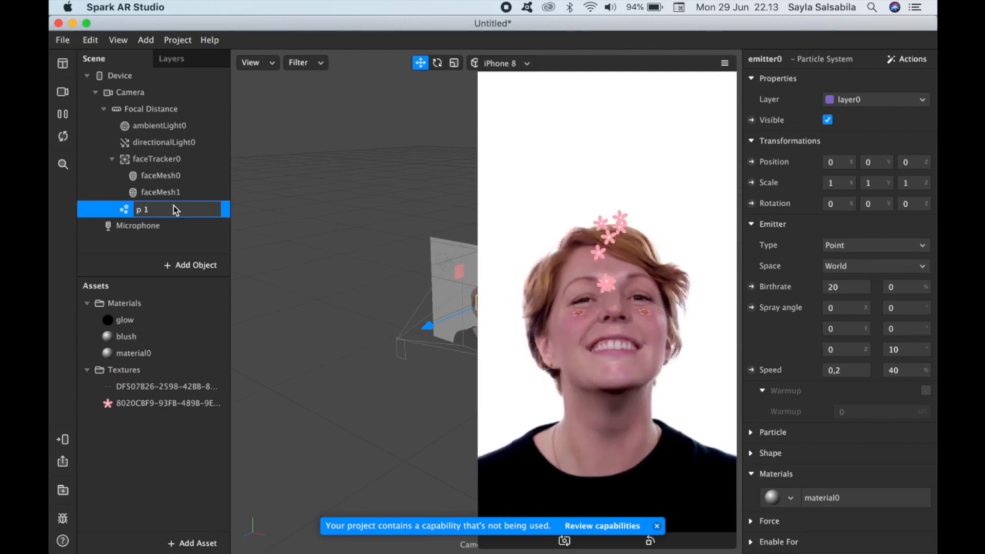
key(Return)
Step: Try the Plane emitter type on p 1, and switch the type to Line
click(845, 247)
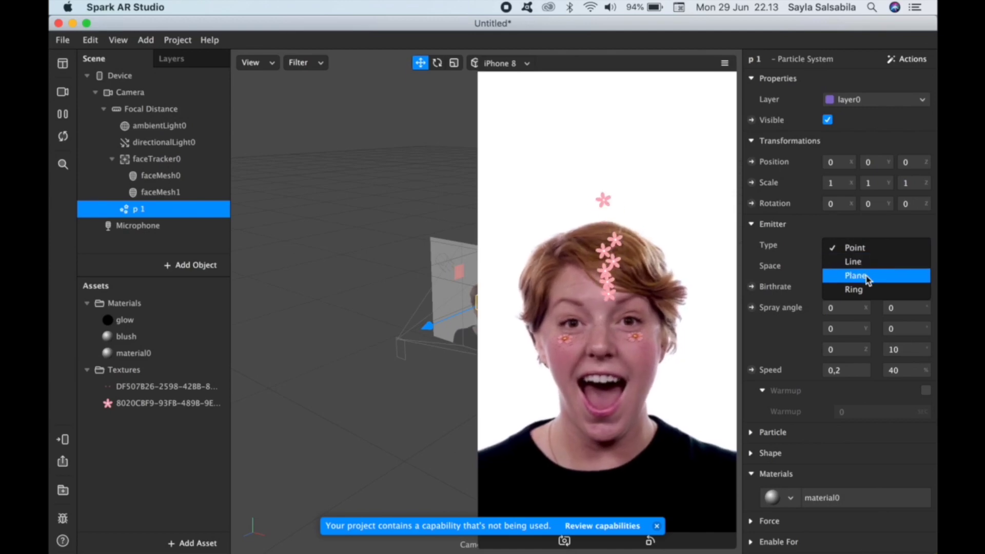
click(866, 277)
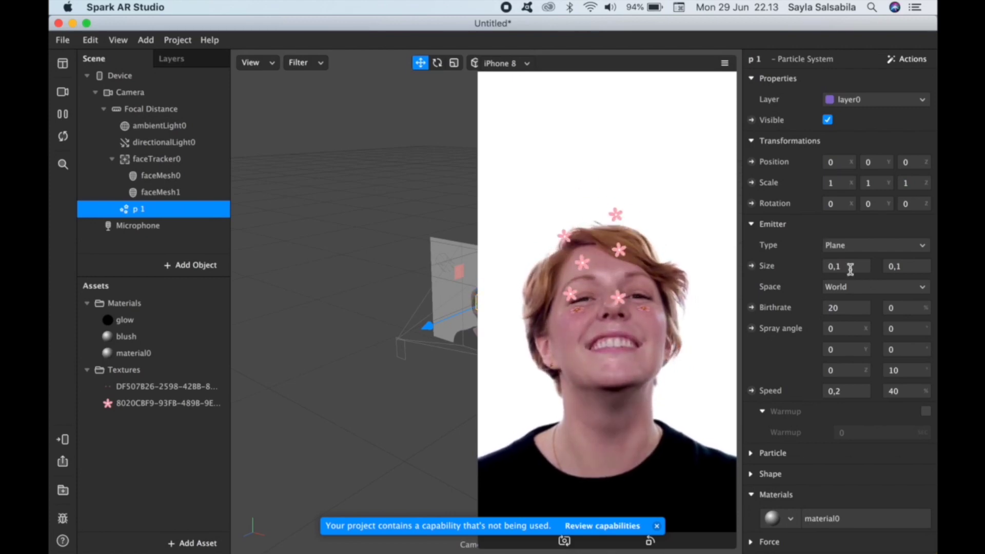
click(849, 267)
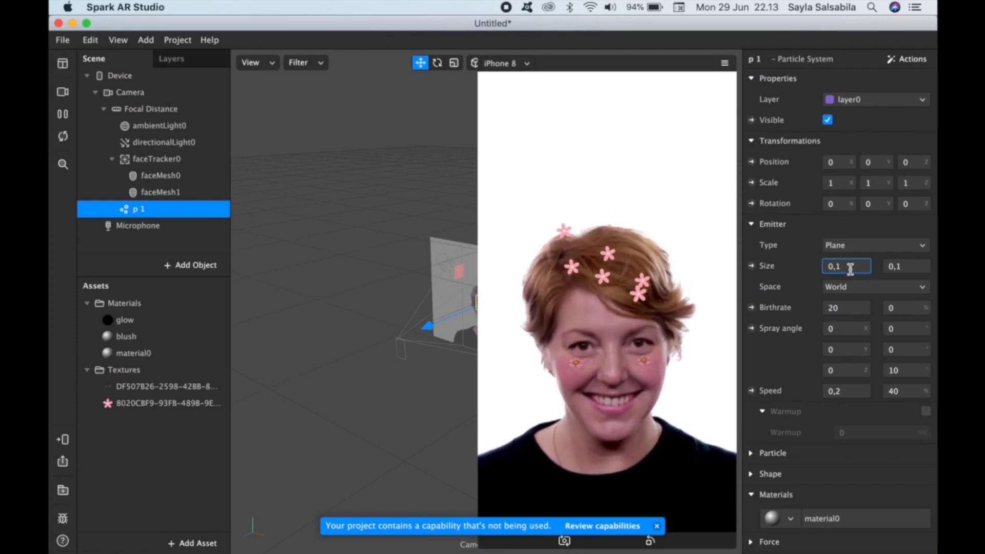
click(862, 246)
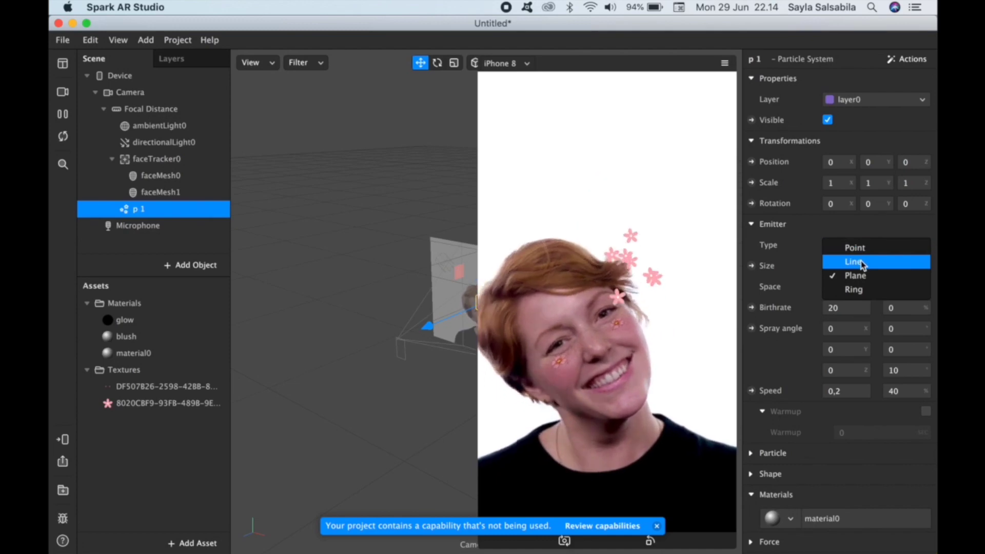
click(861, 262)
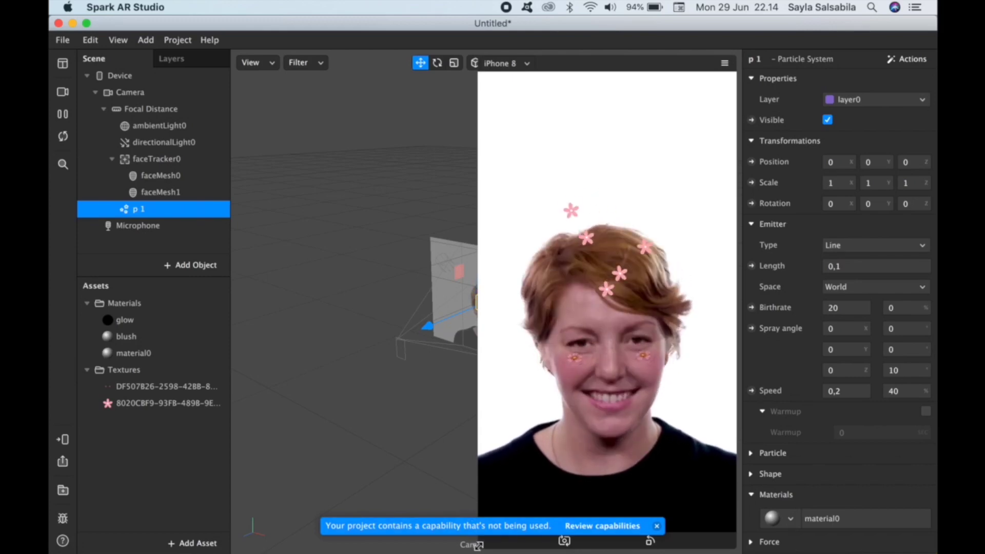
Step: Shrink the phone preview, rotate the p 1 emitter about 131° around X, and move it above the head
drag(479, 545, 613, 385)
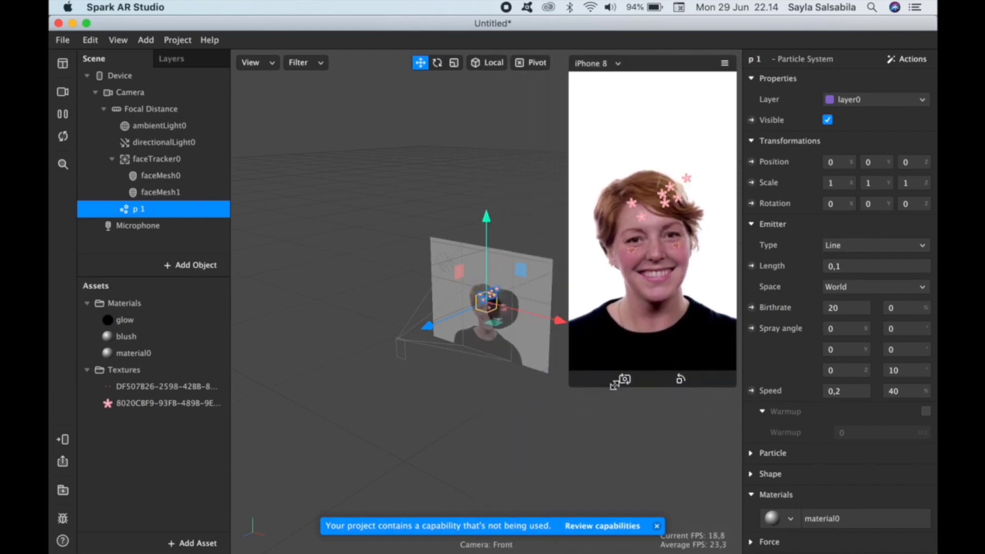
click(437, 62)
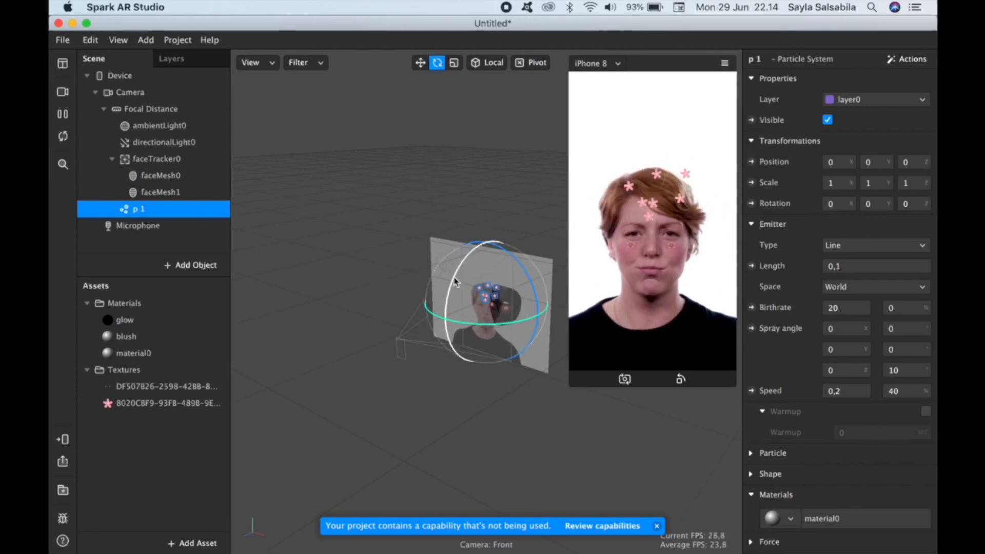
drag(453, 282, 491, 359)
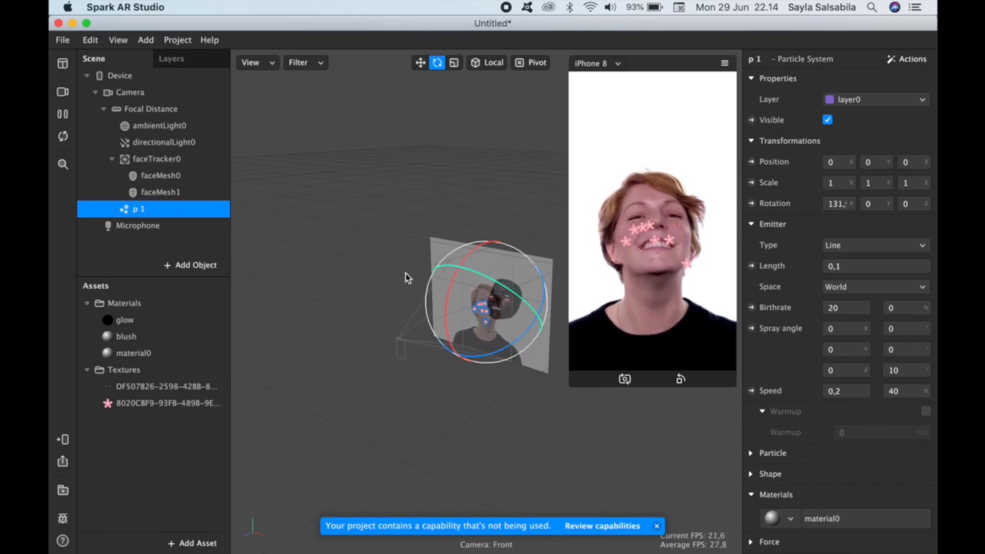
click(420, 64)
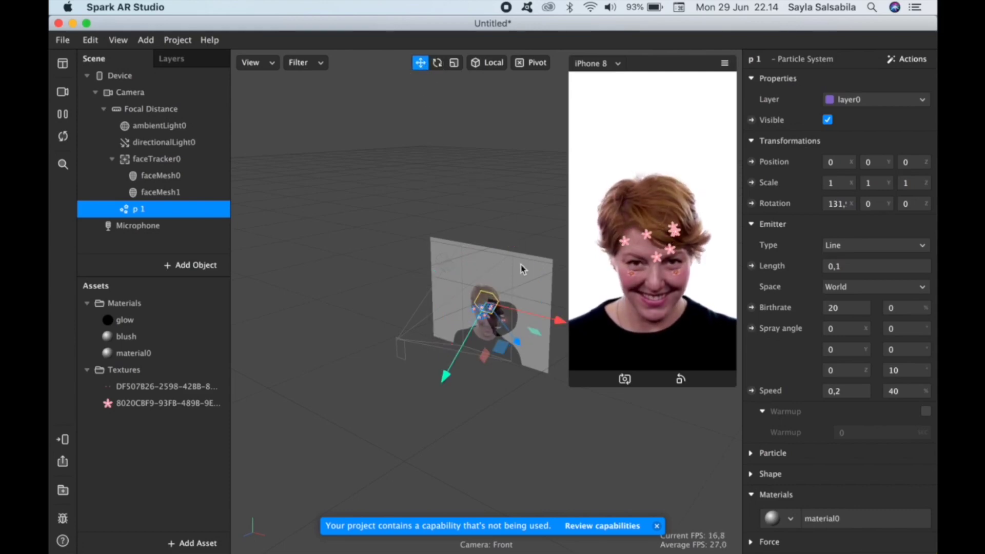
drag(487, 308, 493, 249)
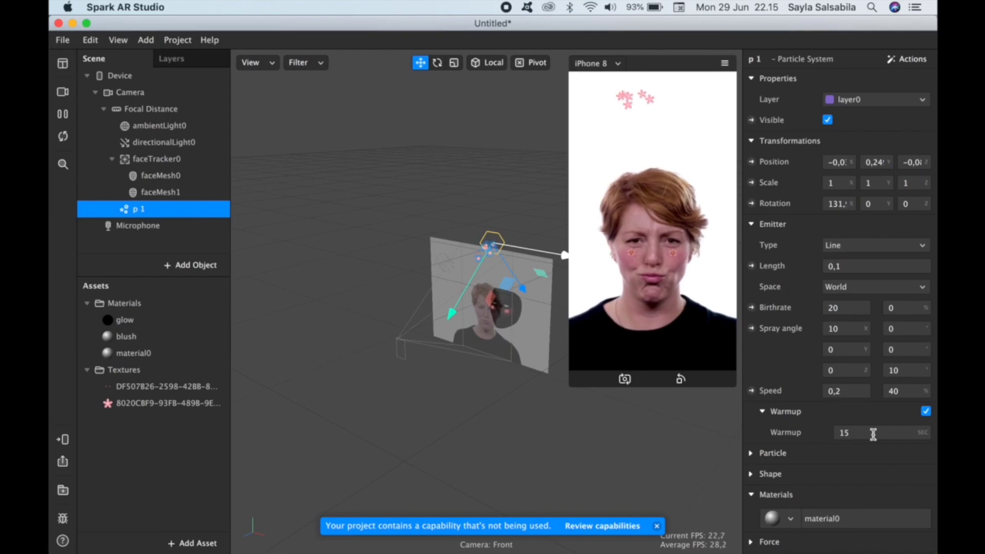
Step: Set the particle lifespan of p 1 to 10 seconds and look through the remaining particle settings
scroll(850, 449, down, 3)
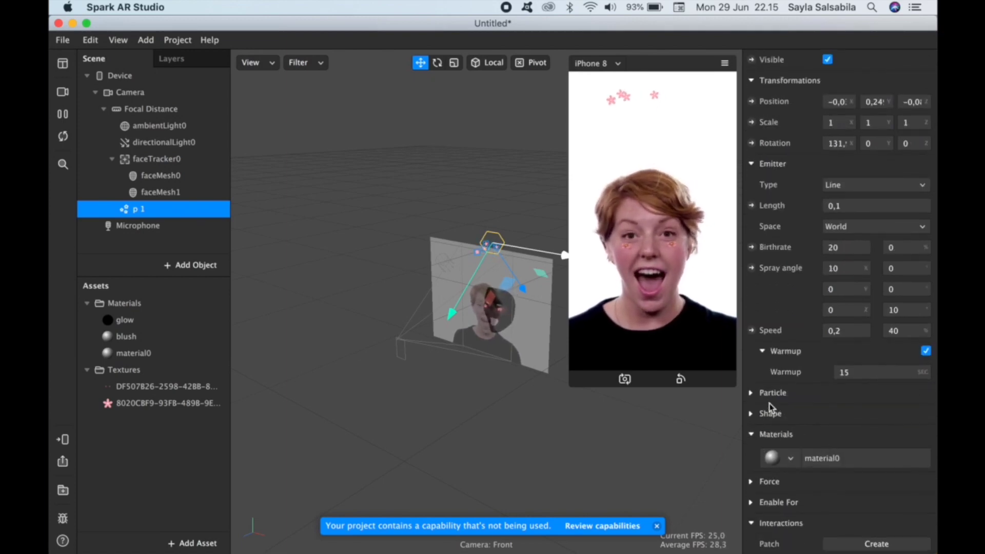
click(753, 394)
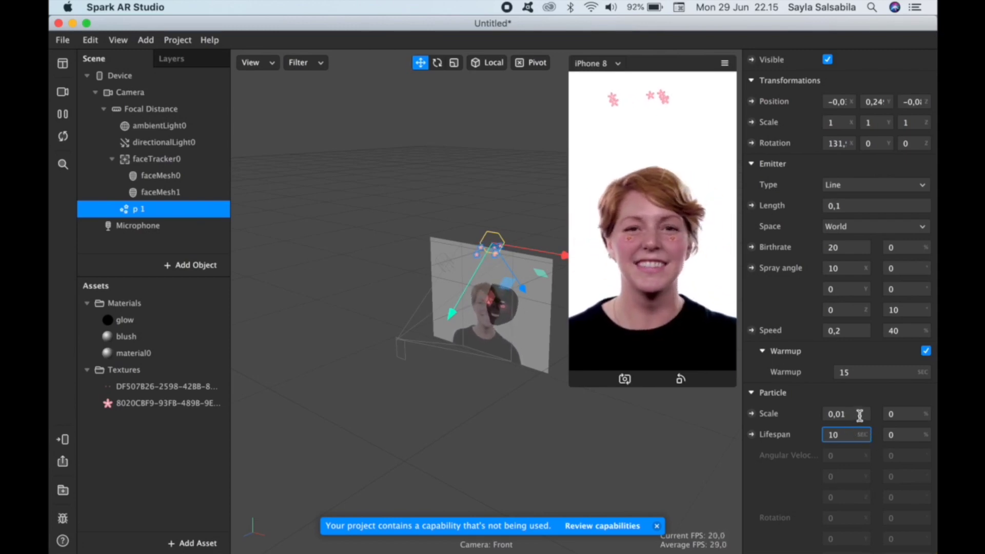
scroll(861, 417, down, 5)
scroll(863, 356, down, 2)
scroll(862, 356, up, 7)
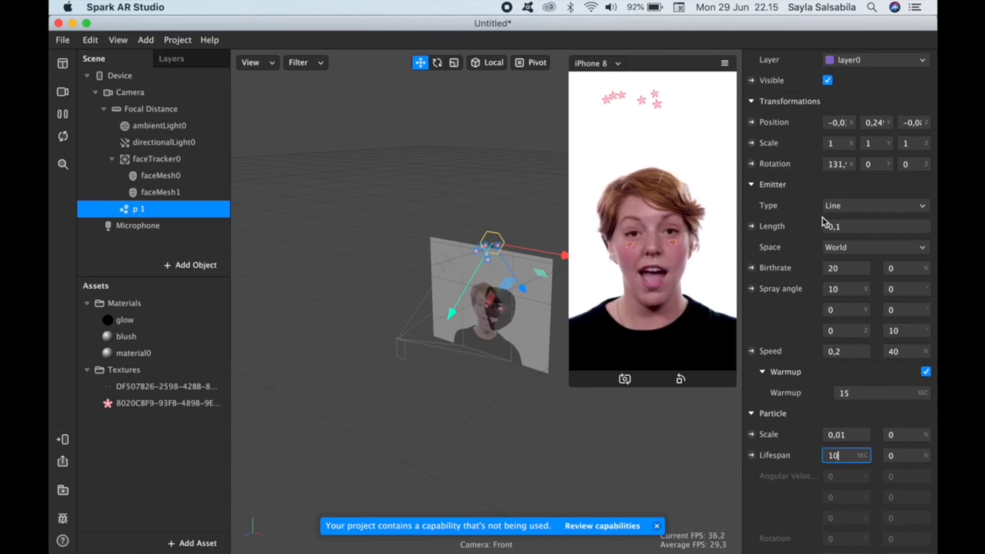
Step: Set the p 1 emitter type to Plane and its space to Local
click(855, 208)
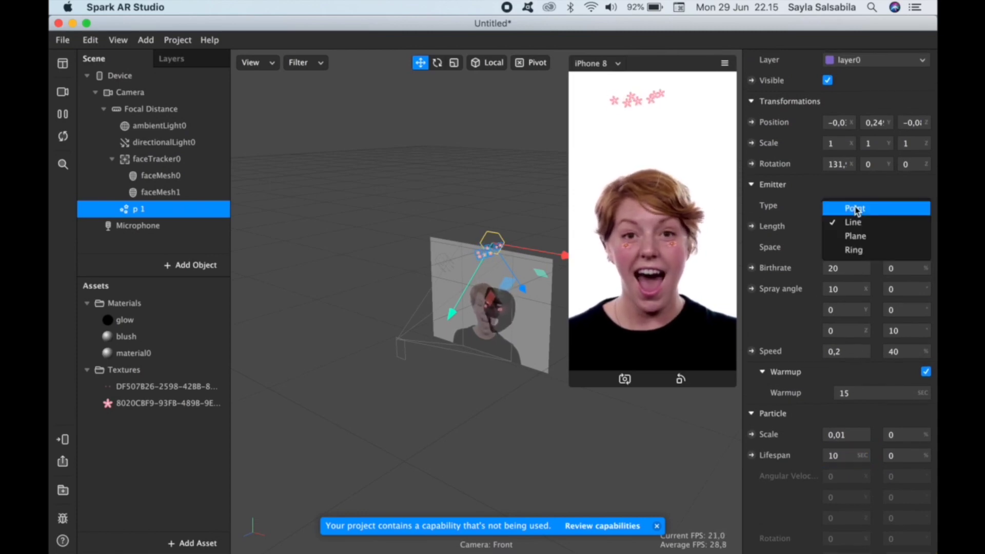
click(863, 238)
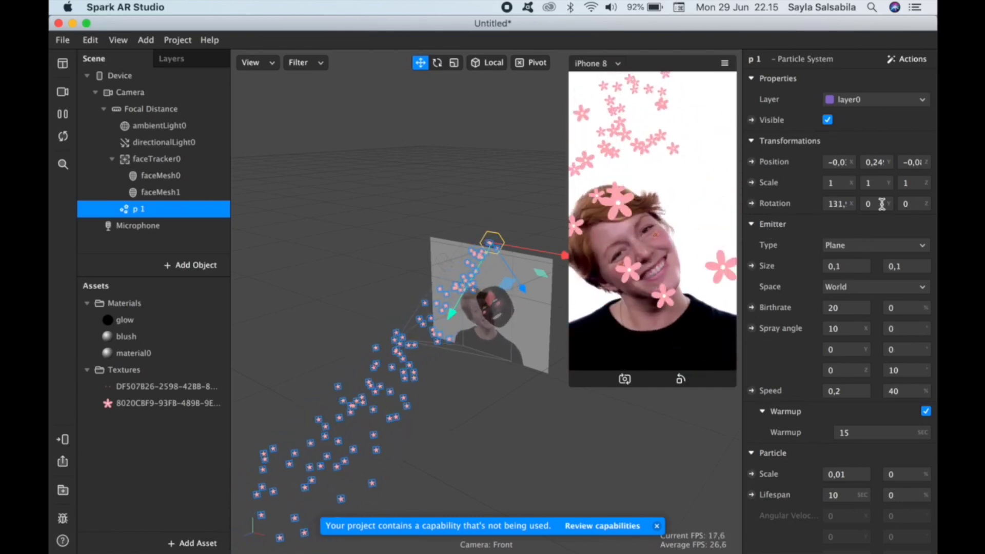
click(862, 291)
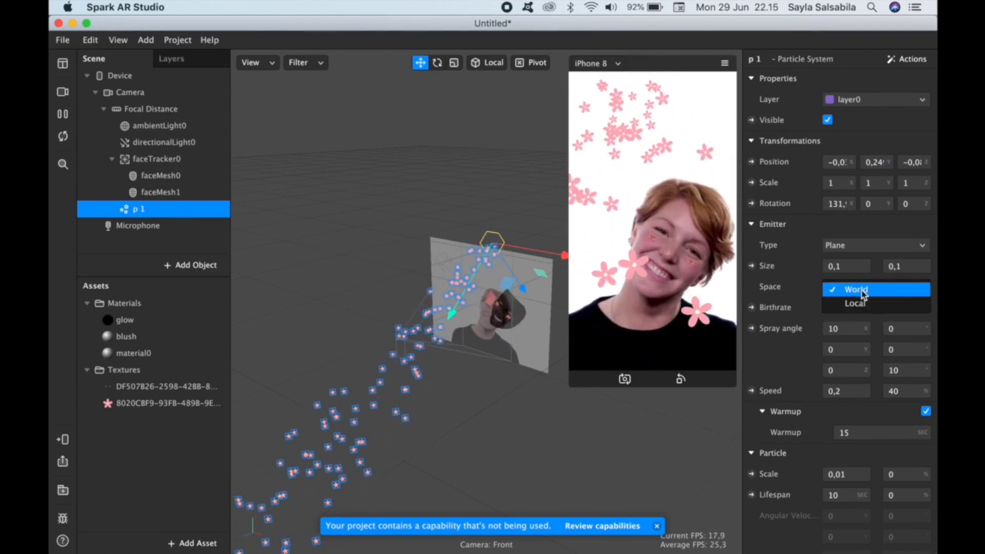
click(863, 291)
click(864, 290)
click(865, 305)
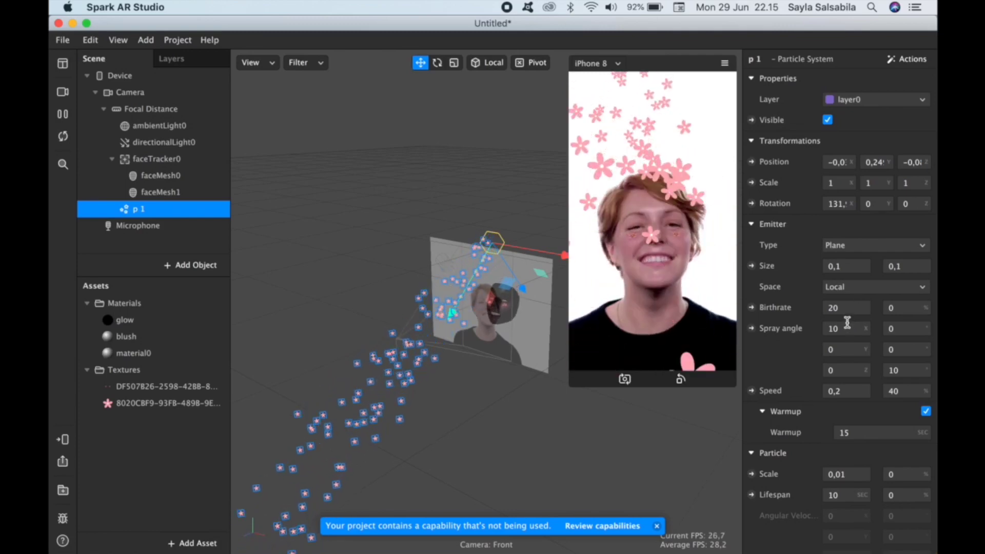
Step: Set the emitter's birthrate to 1 with 1% variation
click(848, 308)
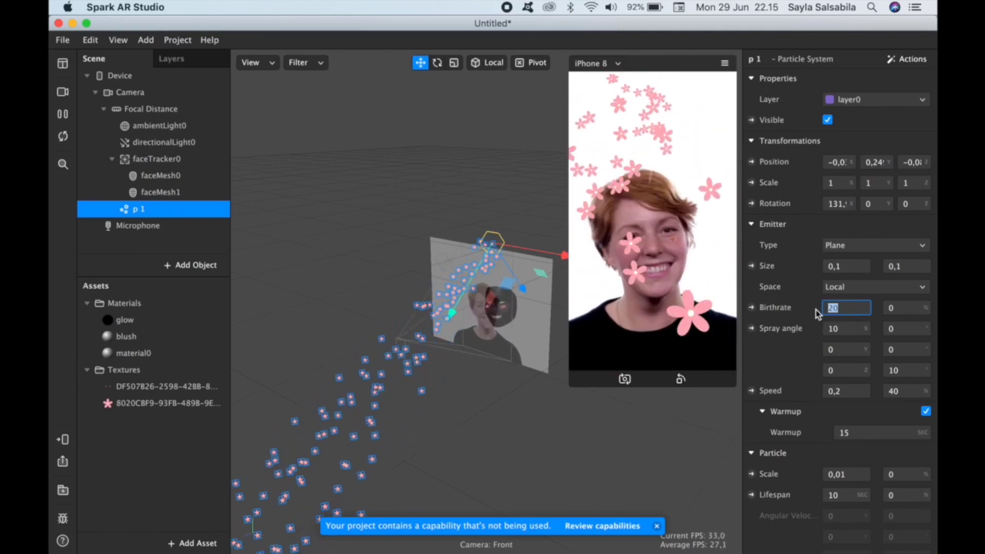
text(1)
click(906, 307)
text(1)
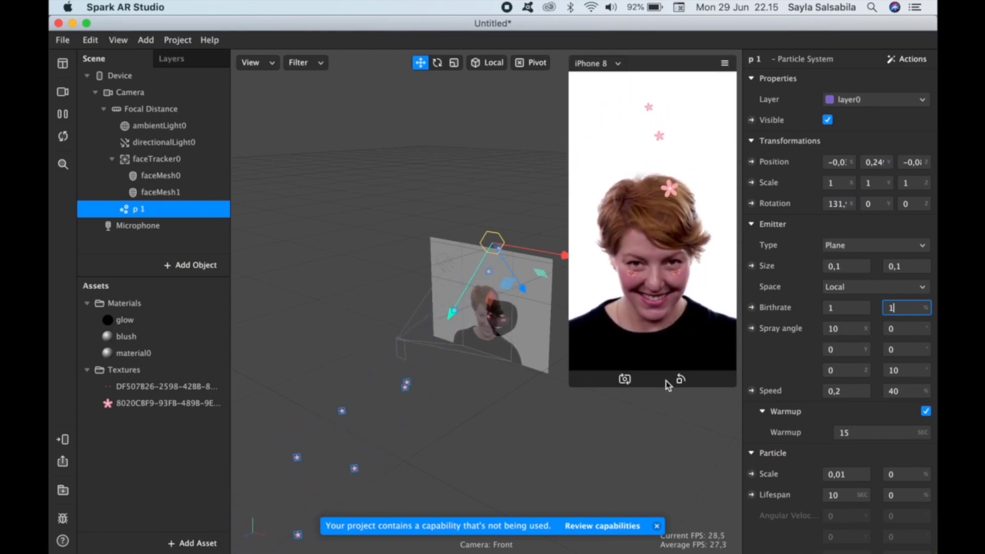
Step: Rotate the p 1 emitter further around X to about 168° so the flowers fall downward over the face
click(437, 63)
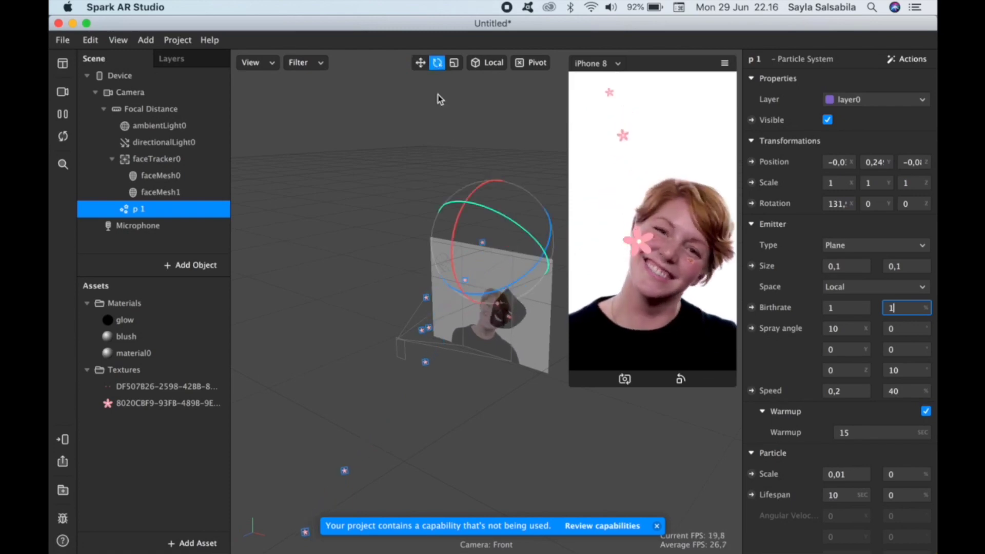
drag(450, 248, 462, 271)
click(420, 62)
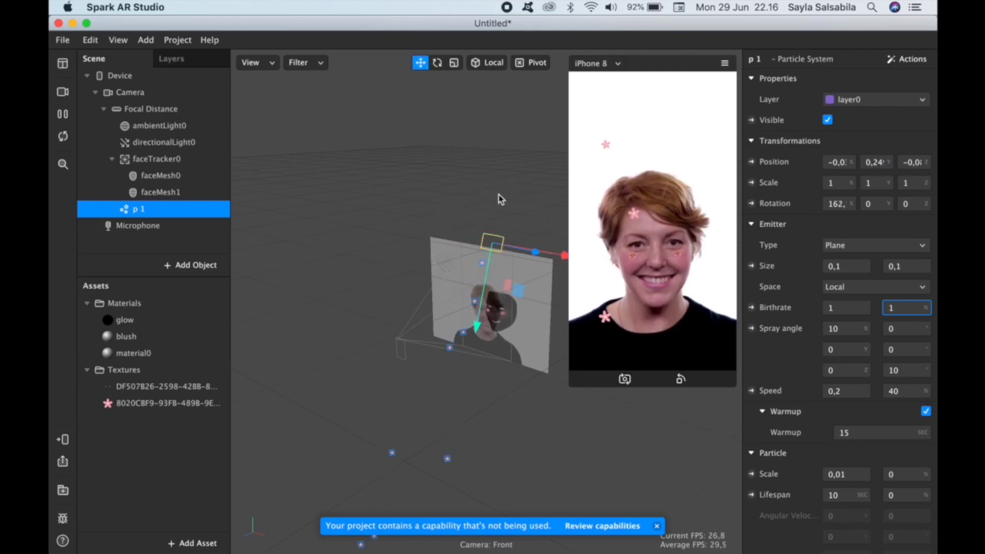
click(437, 62)
drag(461, 286, 463, 293)
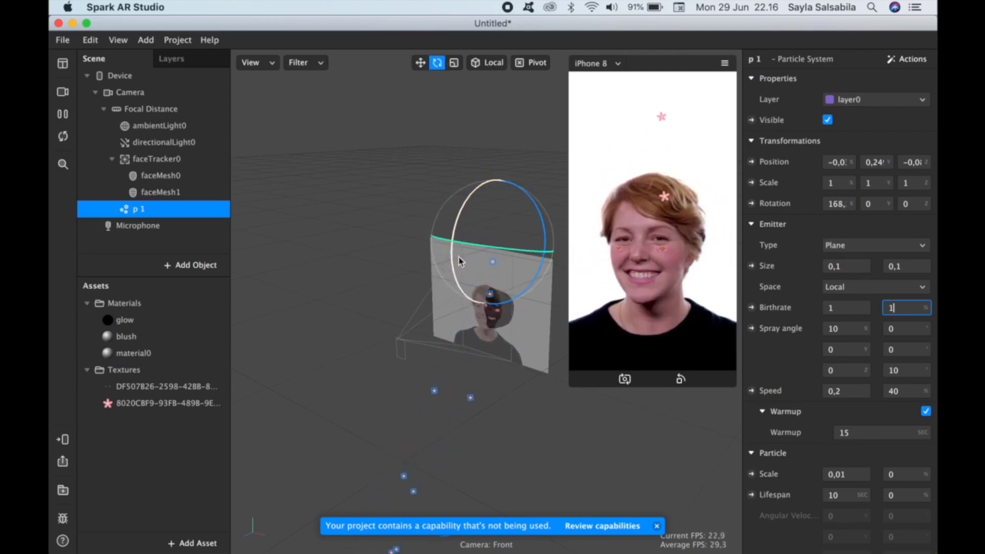
key(w)
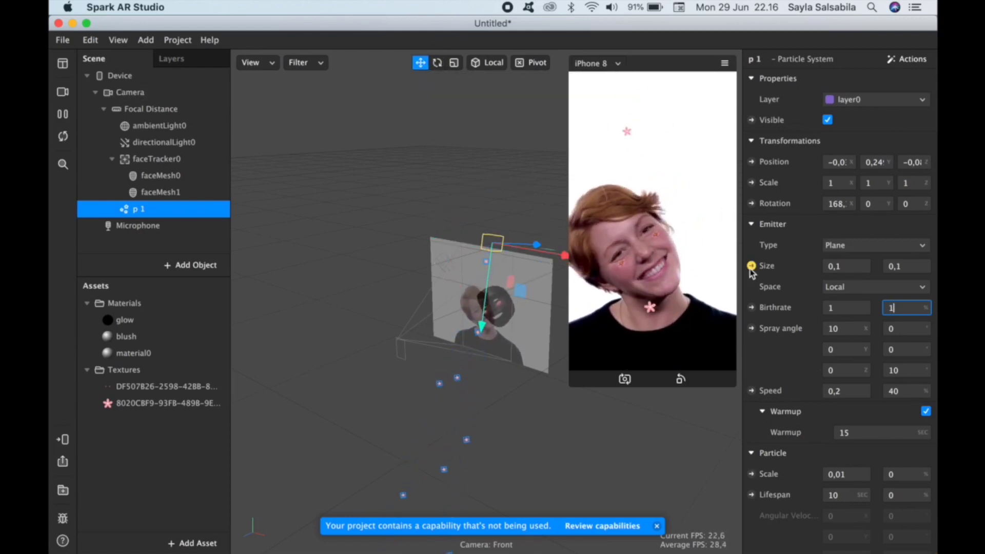
Step: Set the emitter's birthrate to 2 with 2% variation
click(836, 308)
text(2)
click(895, 308)
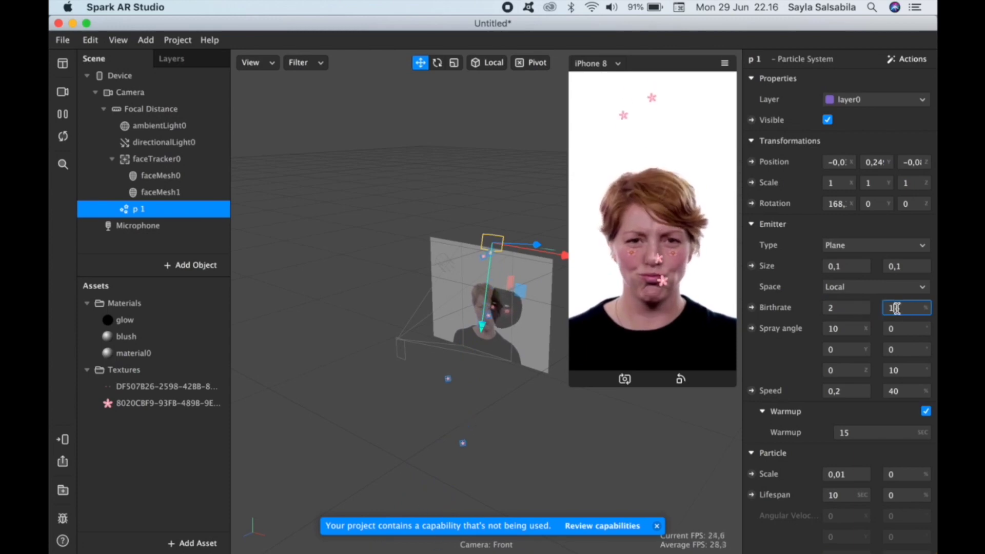
text(2)
Step: Set the X spray angle to 5 with 5° variation and the warmup to 10 seconds
click(837, 329)
text(5)
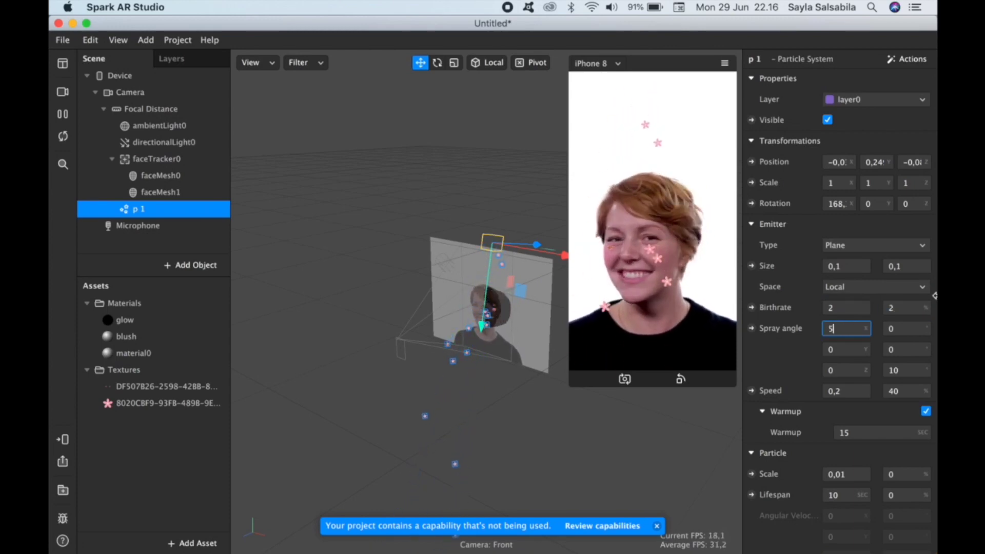
click(903, 329)
text(5)
click(839, 432)
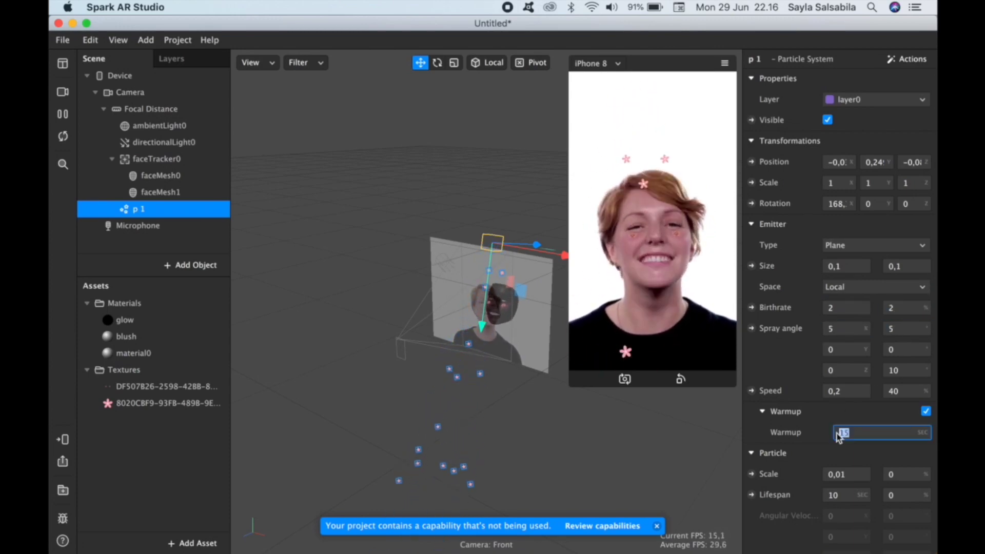
text(10)
Step: Set the emitter speed to 0,1 with 0,1% variation and the particle lifespan to 15 seconds
click(883, 392)
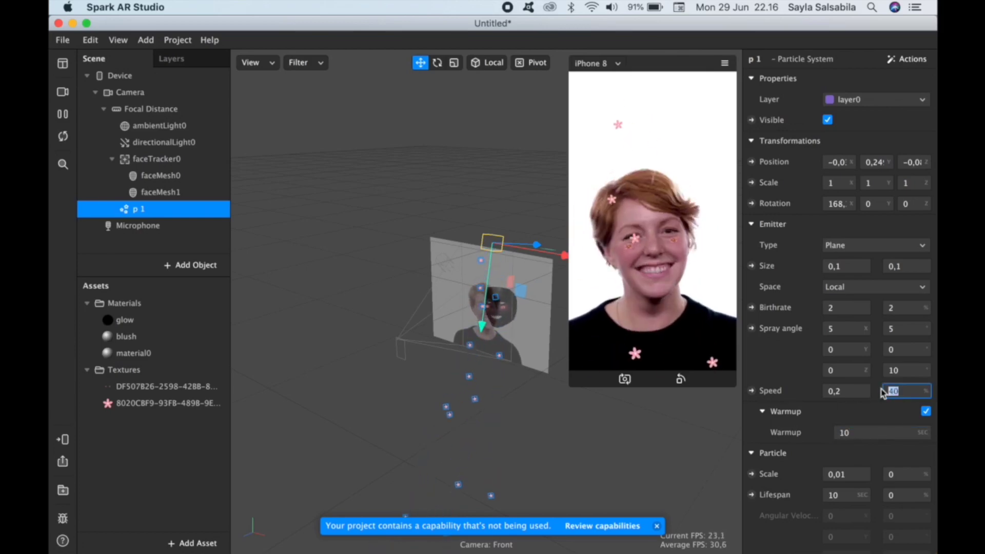
text(1)
click(847, 390)
text(1)
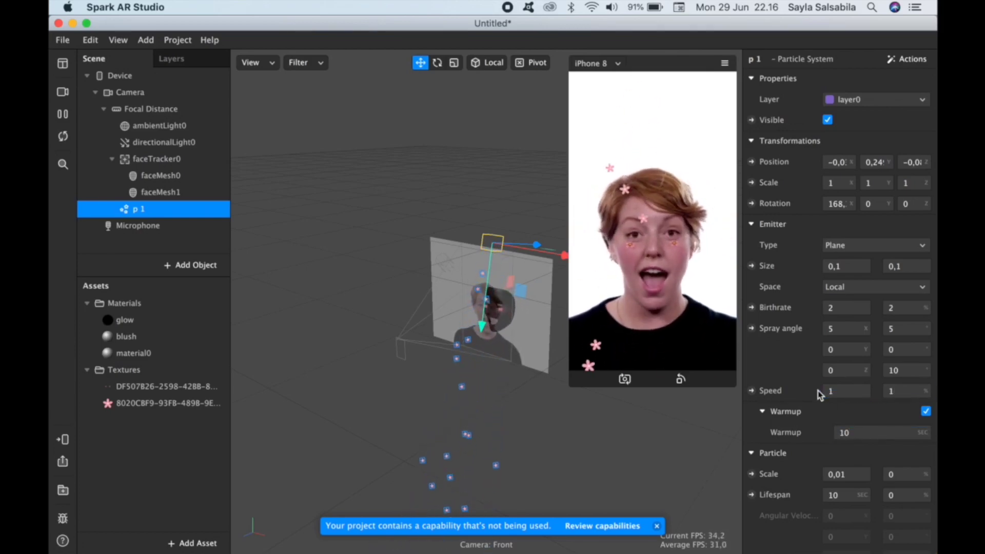
click(842, 391)
text(0)
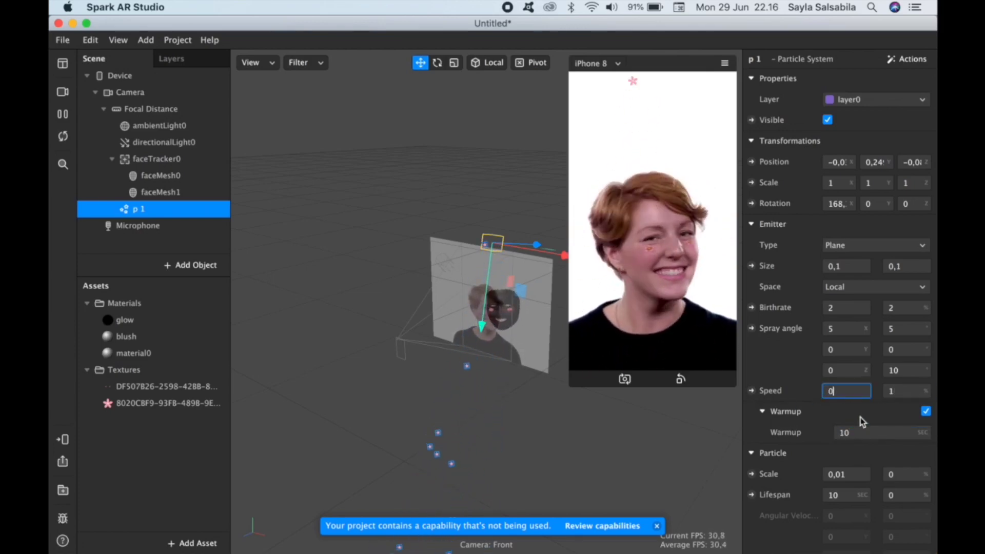
text(,0)
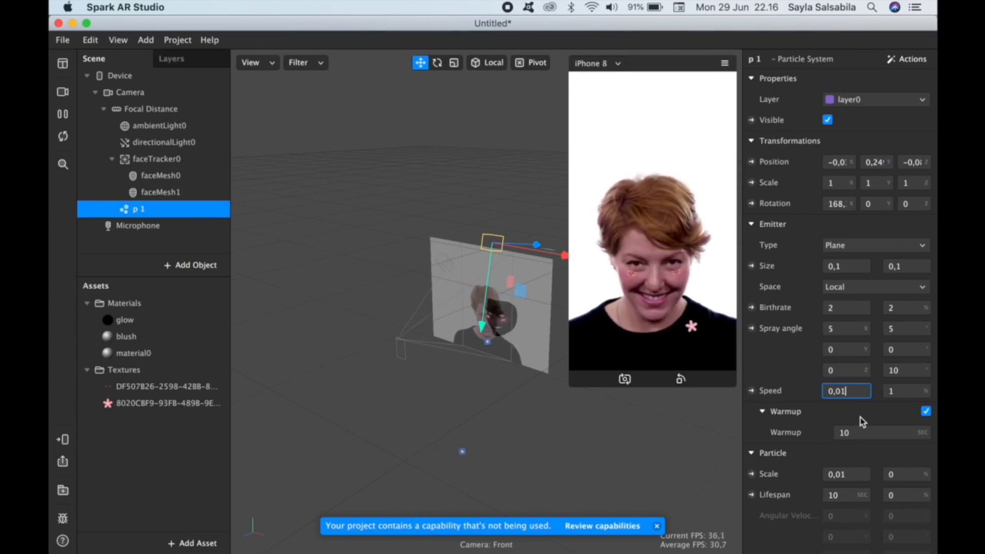
text(1)
key(Return)
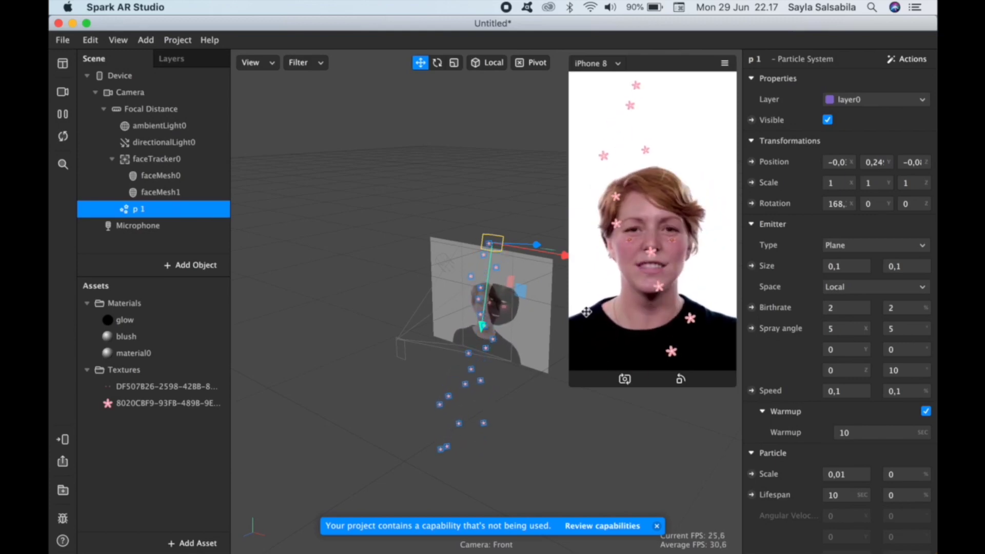
scroll(861, 246, down, 10)
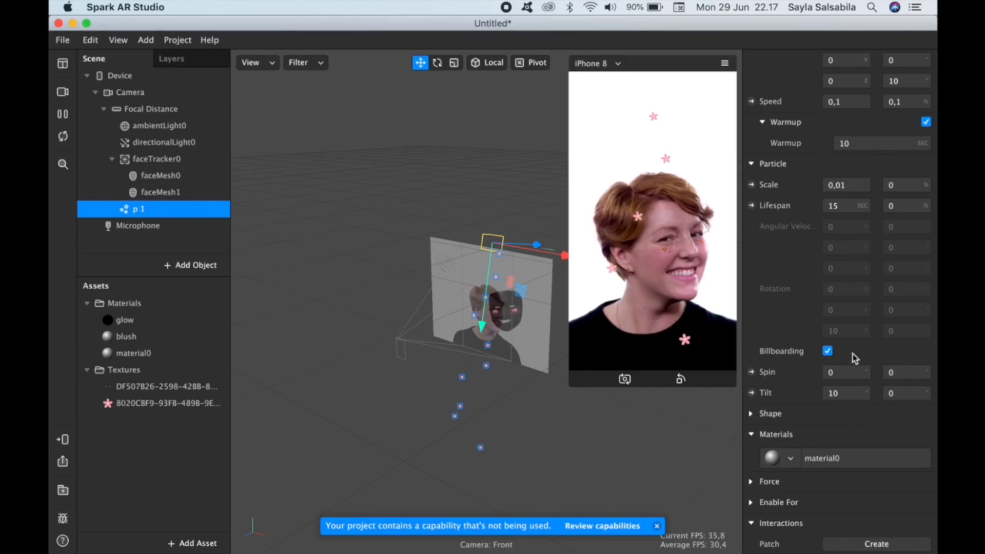
Step: Set the p 1 particles' spin to 10° with 10° variation
click(836, 373)
text(10)
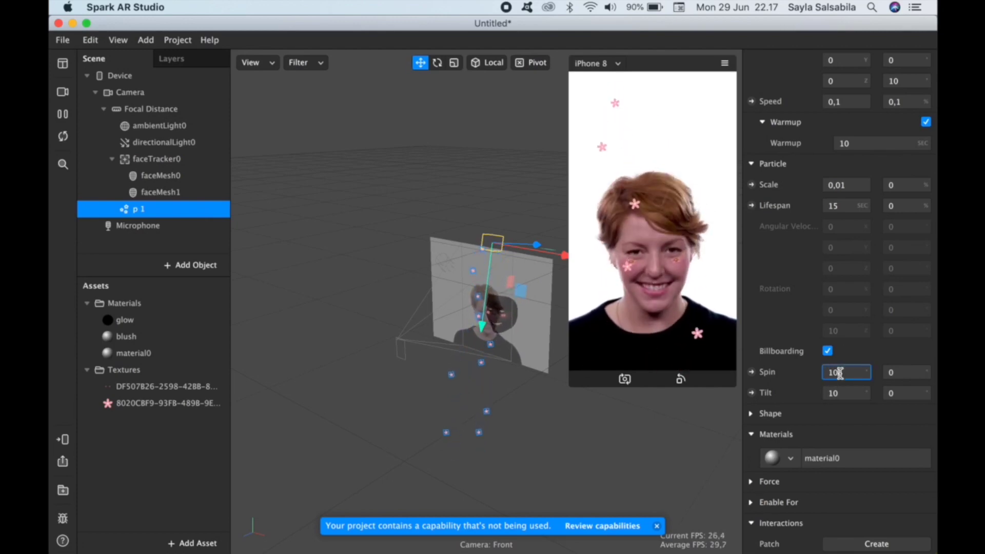
click(903, 372)
text(10)
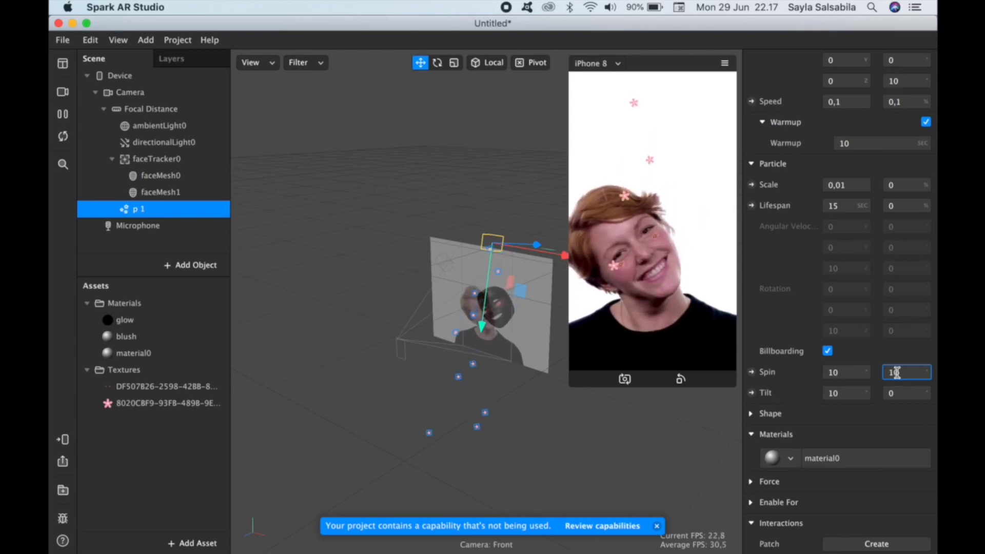
click(751, 413)
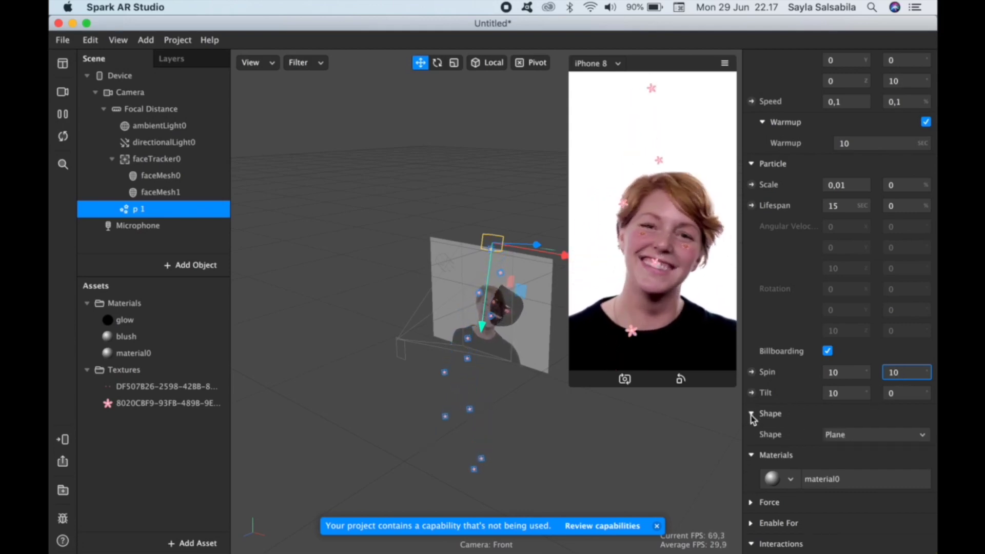
click(750, 414)
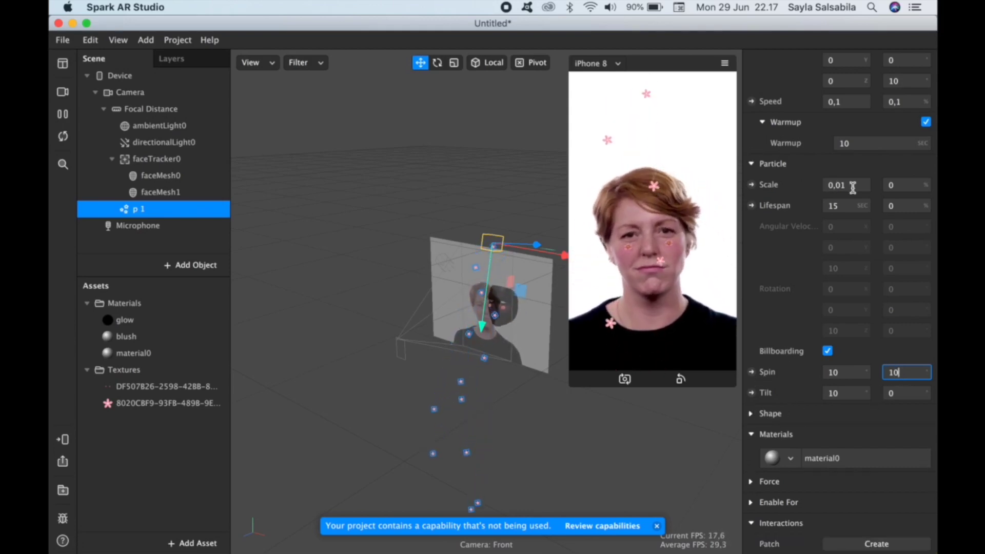
Step: Set the variation of the p 1 particles' scale to 0,01%
click(901, 185)
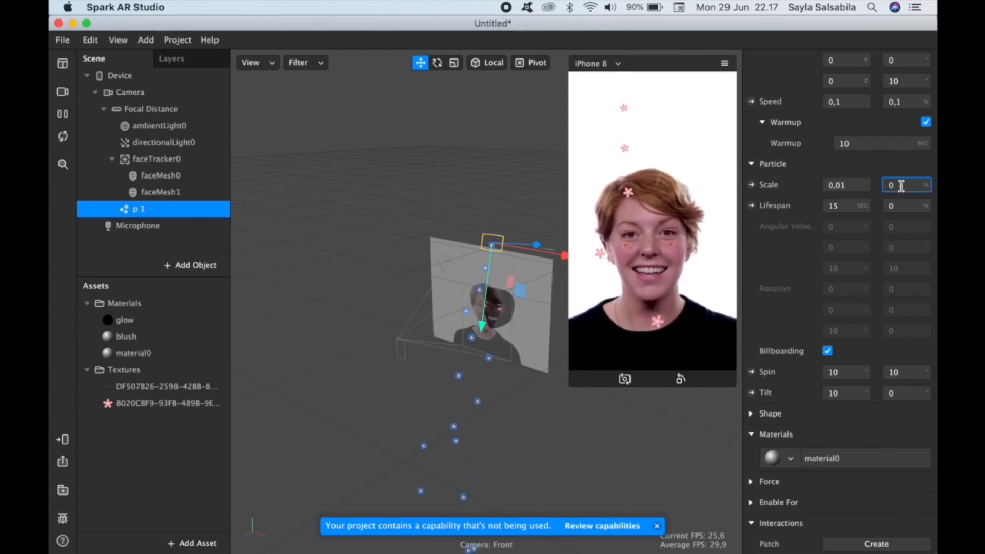
text(,01)
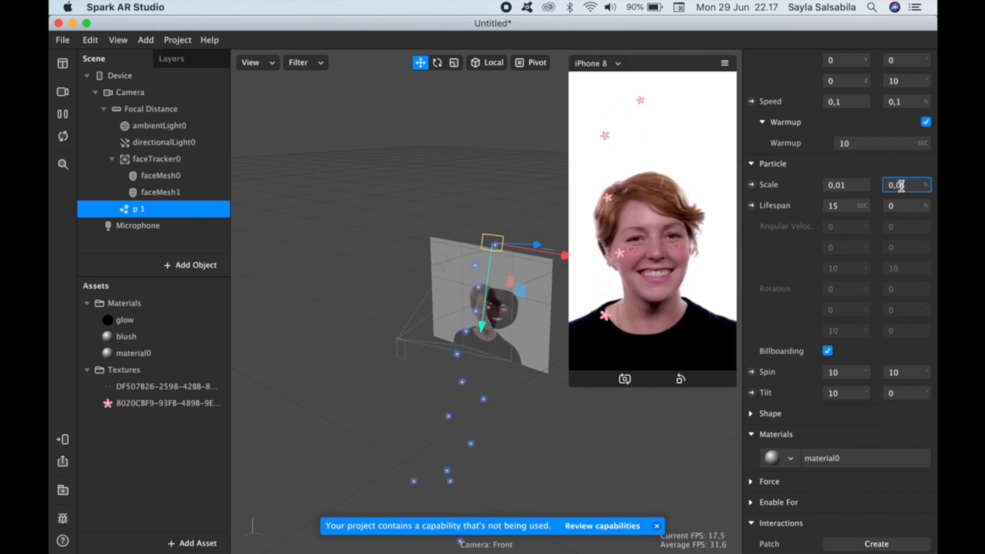
key(Return)
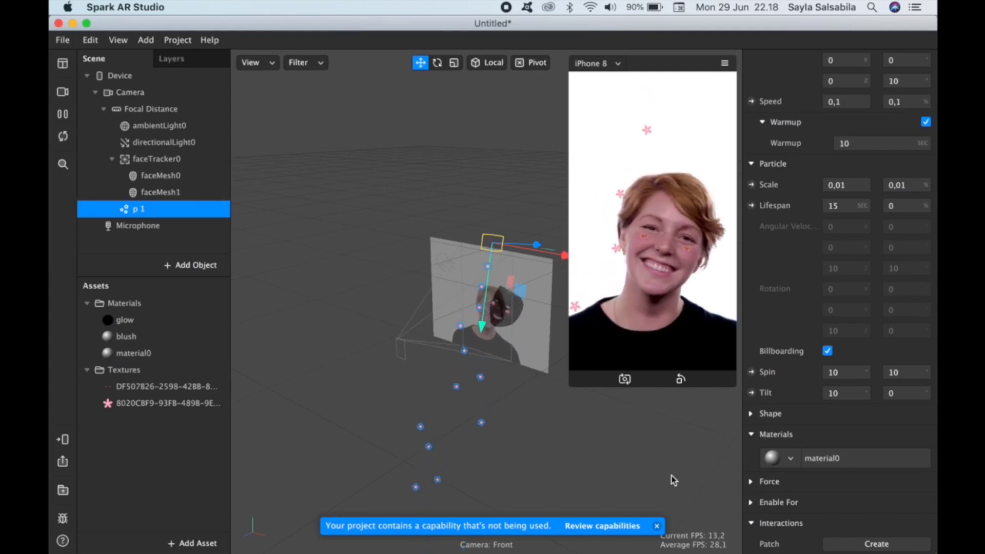
Step: Rename the flower particle material material0 as "p 1"
click(161, 352)
right_click(162, 352)
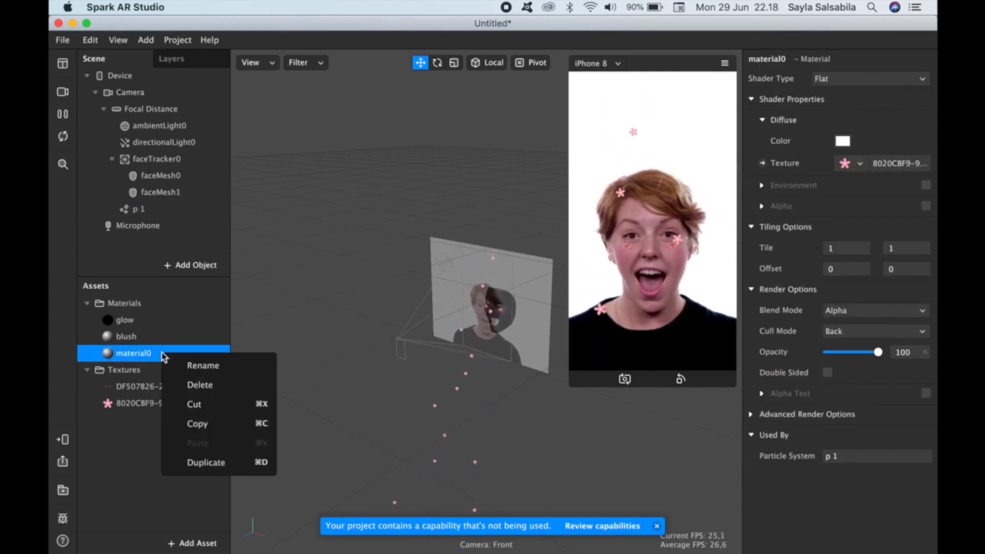
click(189, 365)
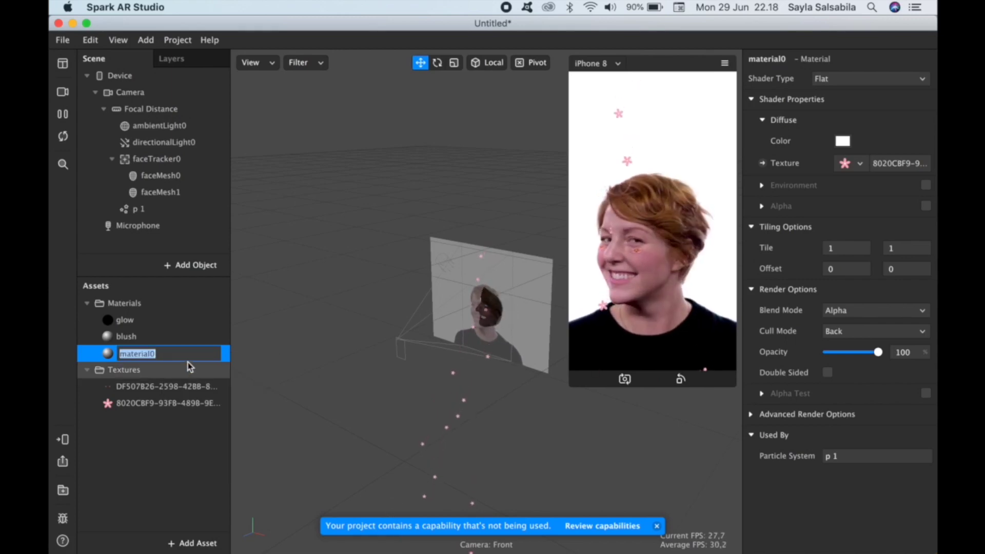
text(p 1)
key(Return)
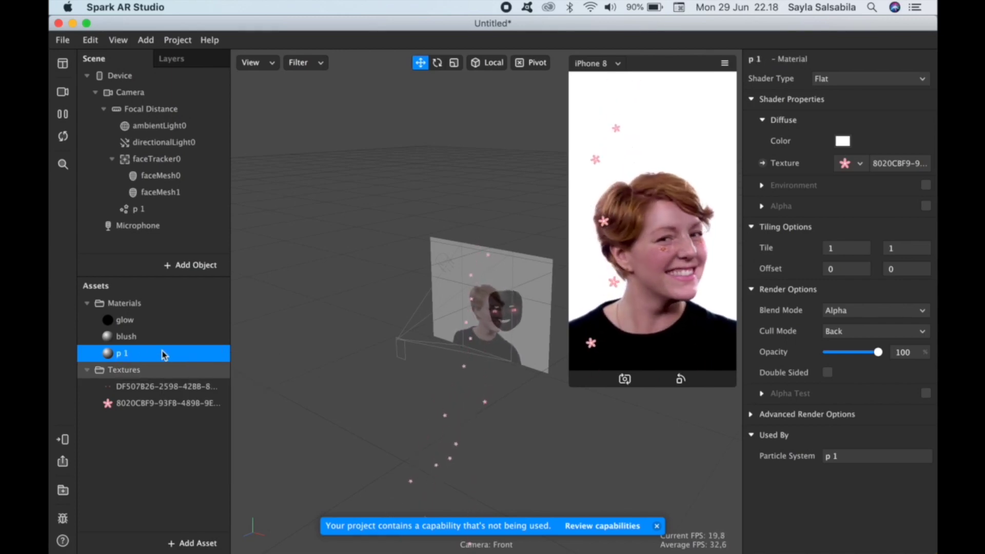
Step: Move the p 1 emitter above faceTracker0 in the scene hierarchy and duplicate it
drag(138, 210, 179, 146)
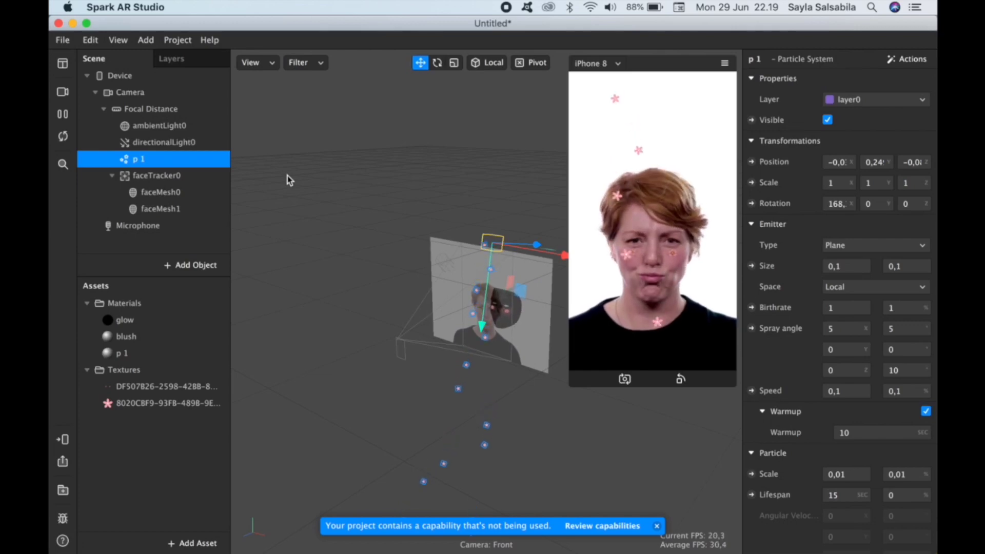
right_click(147, 161)
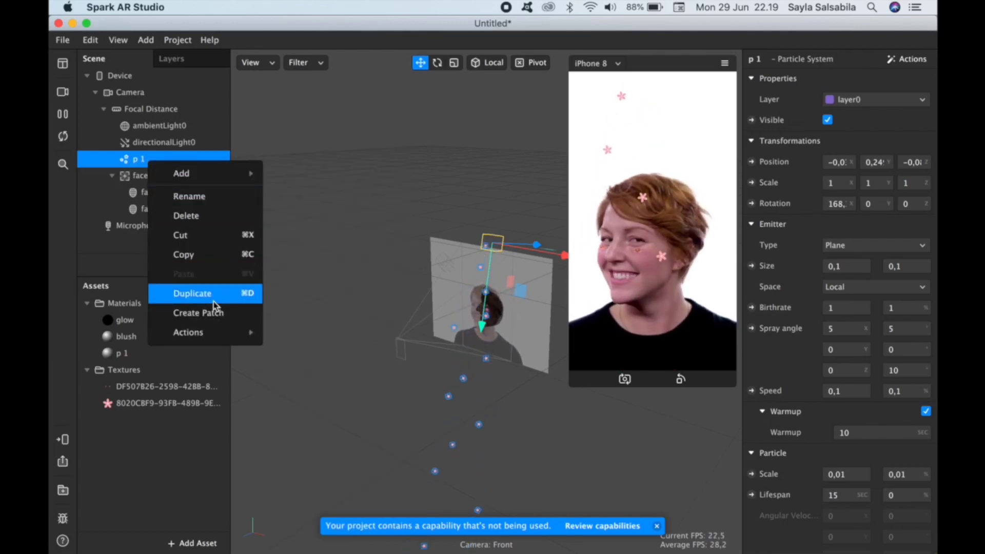
click(213, 296)
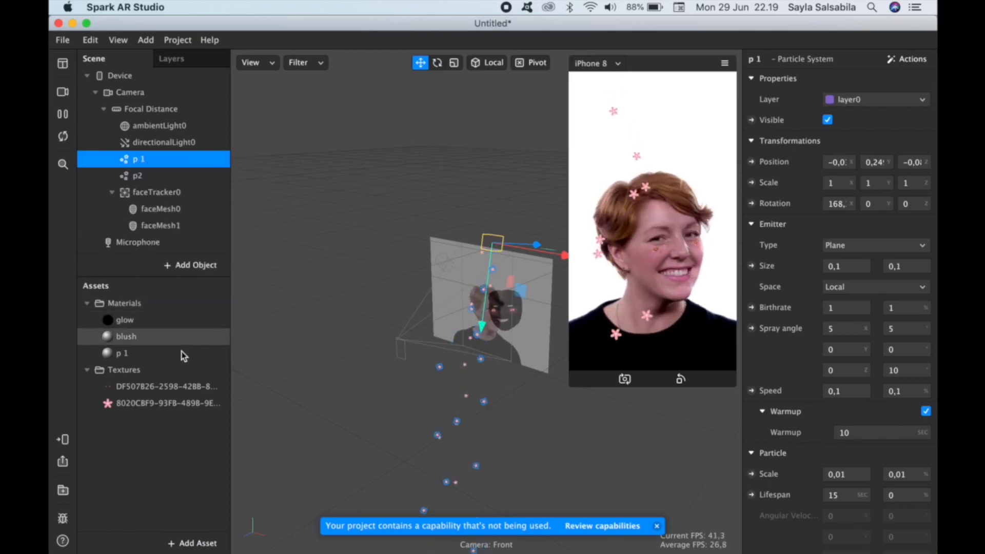
Step: Replace the material of the duplicated emitter p2 with a newly created one
click(186, 176)
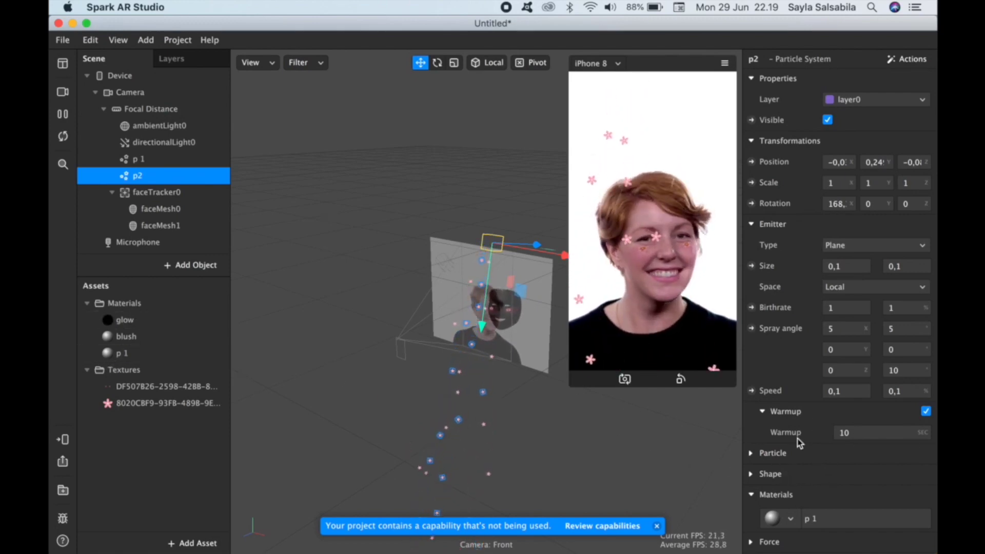
scroll(796, 441, down, 3)
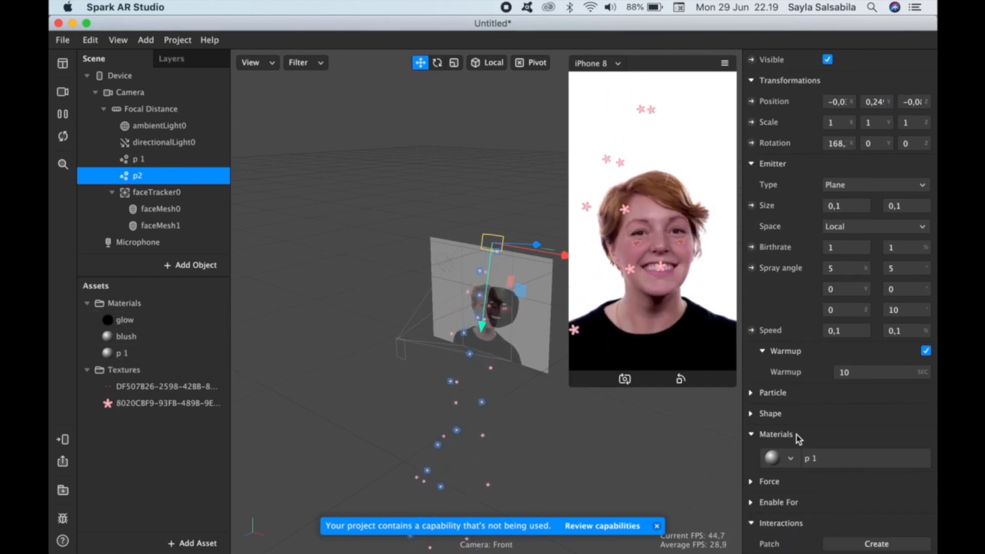
click(796, 460)
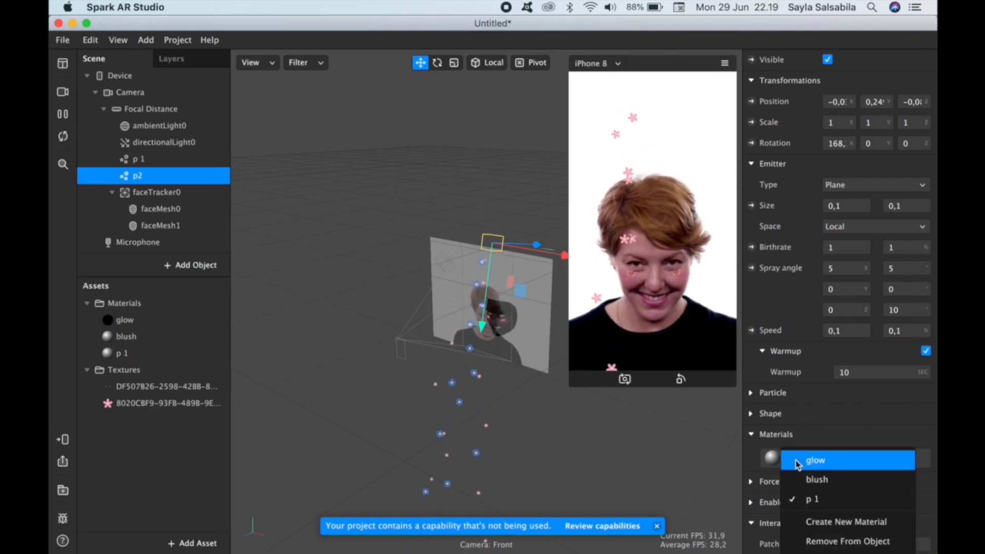
click(844, 524)
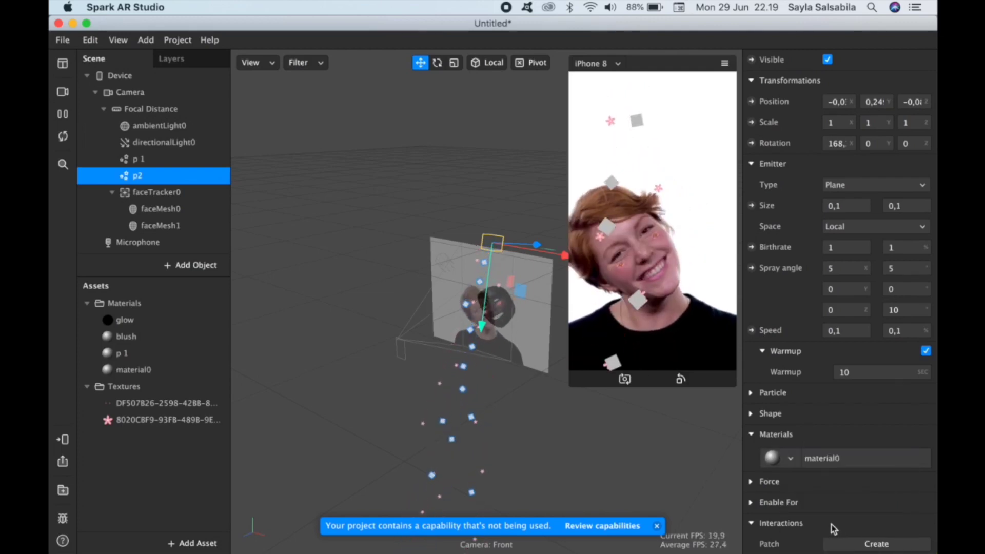
Step: Give the new p2 emitter material a Flat shader and the 33016B27 flower PNG as its diffuse texture
click(186, 372)
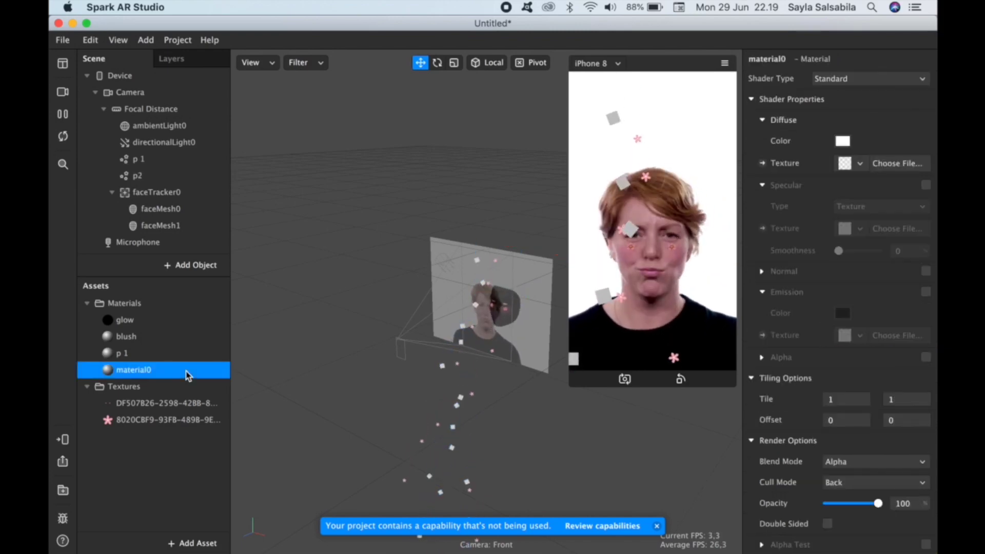
click(861, 79)
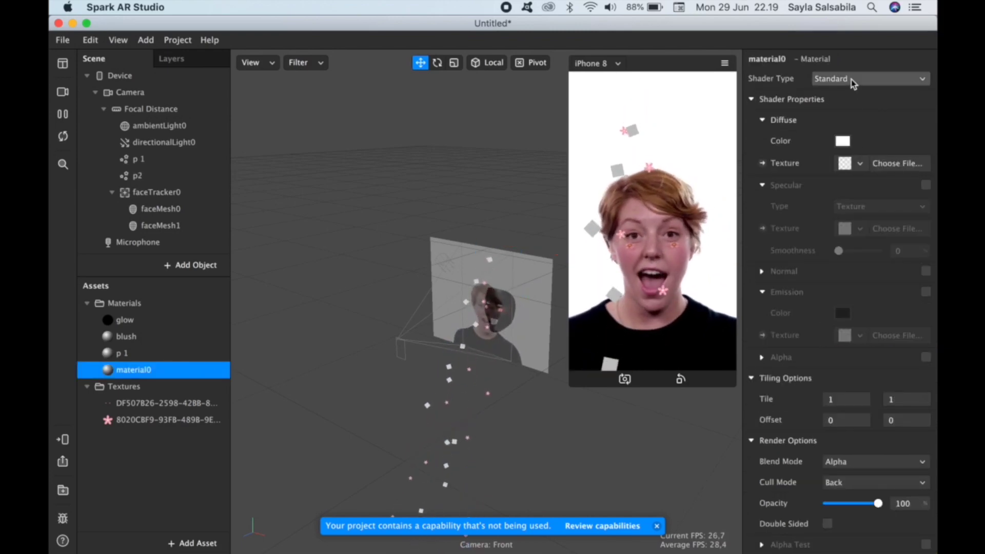
click(869, 79)
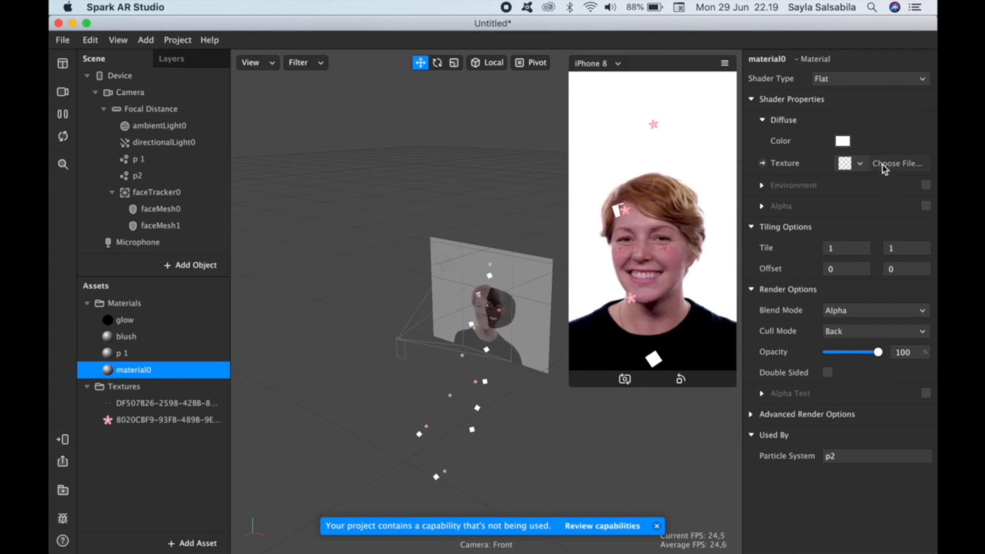
click(898, 163)
click(446, 139)
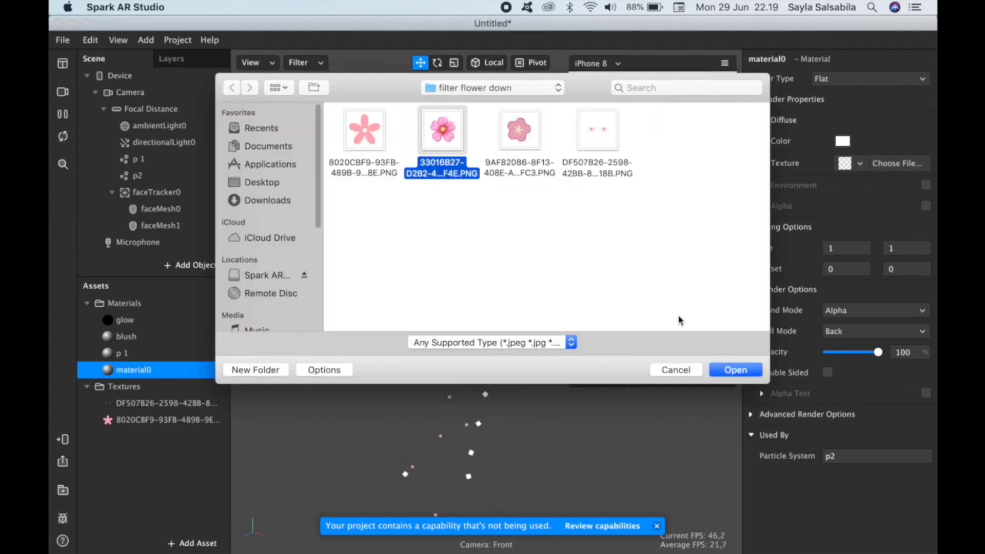
key(Return)
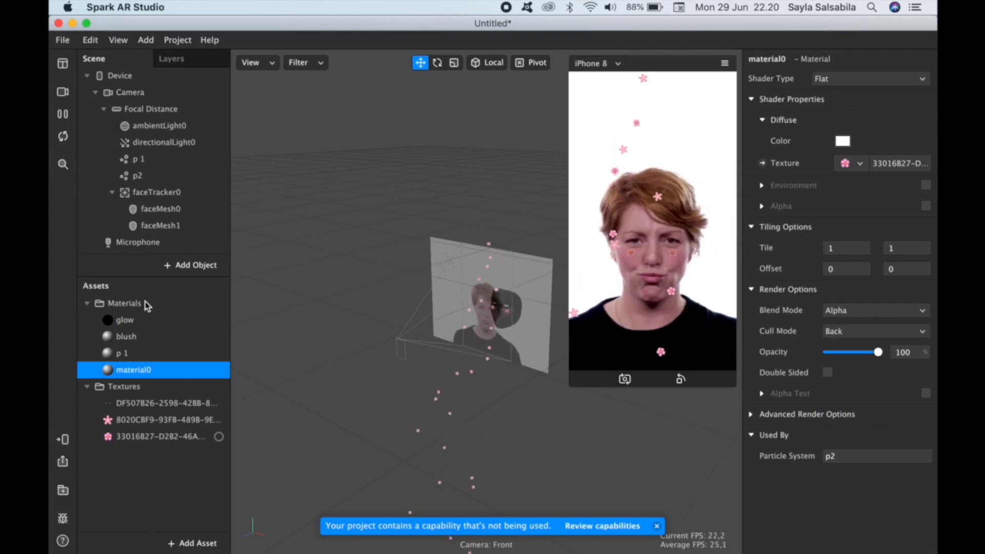
Step: Rename the p2 emitter's material as "p 2"
double_click(155, 370)
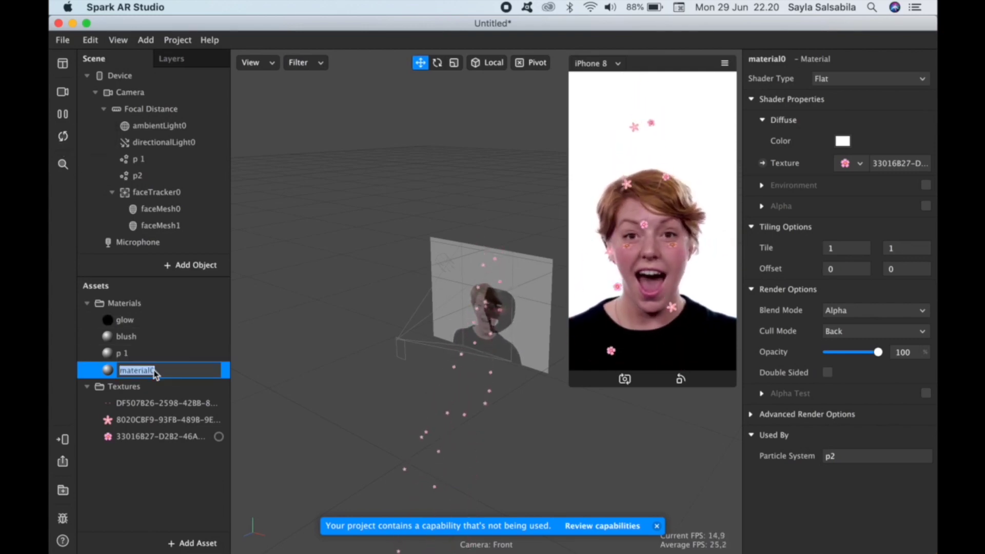
text(p 2)
key(Return)
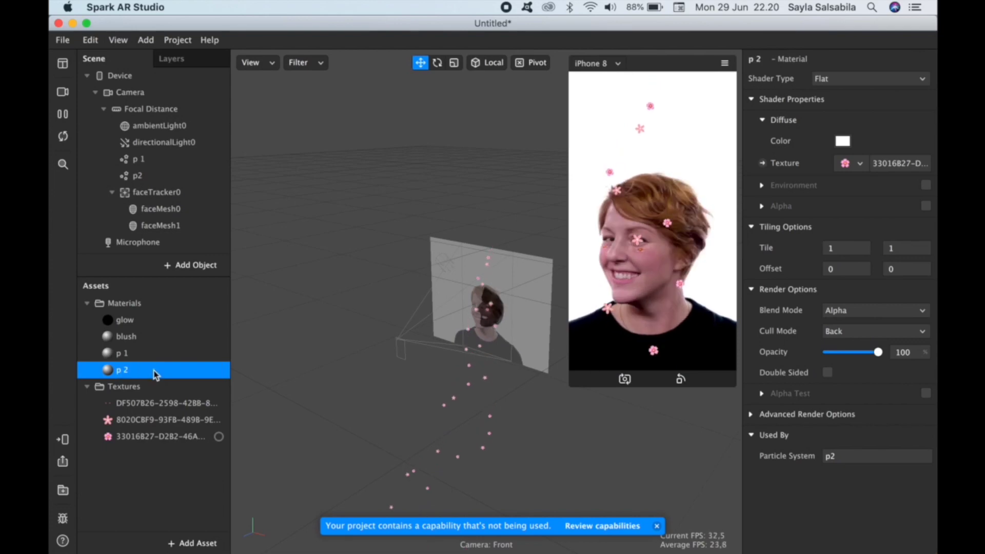
Step: Duplicate the p2 emitter to get a third flower particle system
click(189, 180)
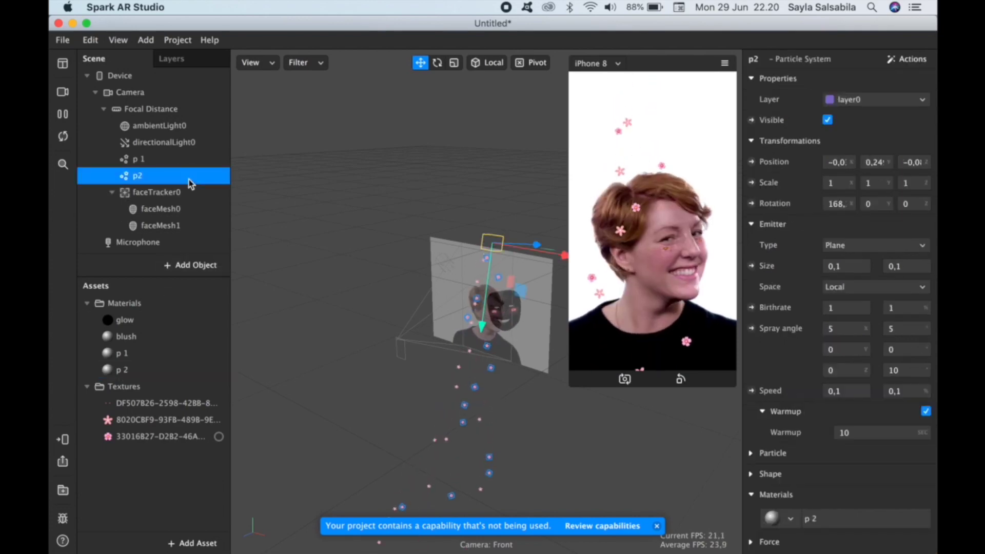
right_click(188, 180)
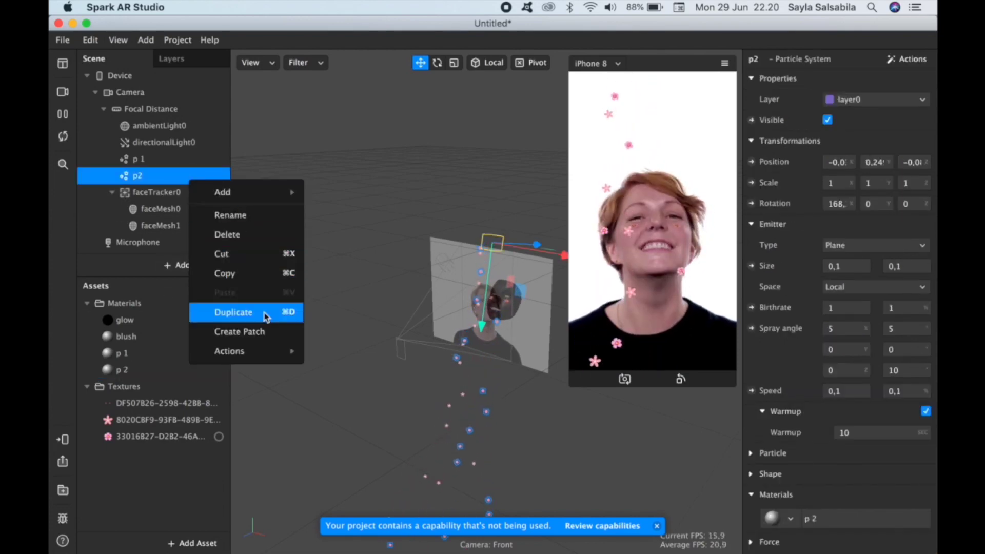
click(233, 312)
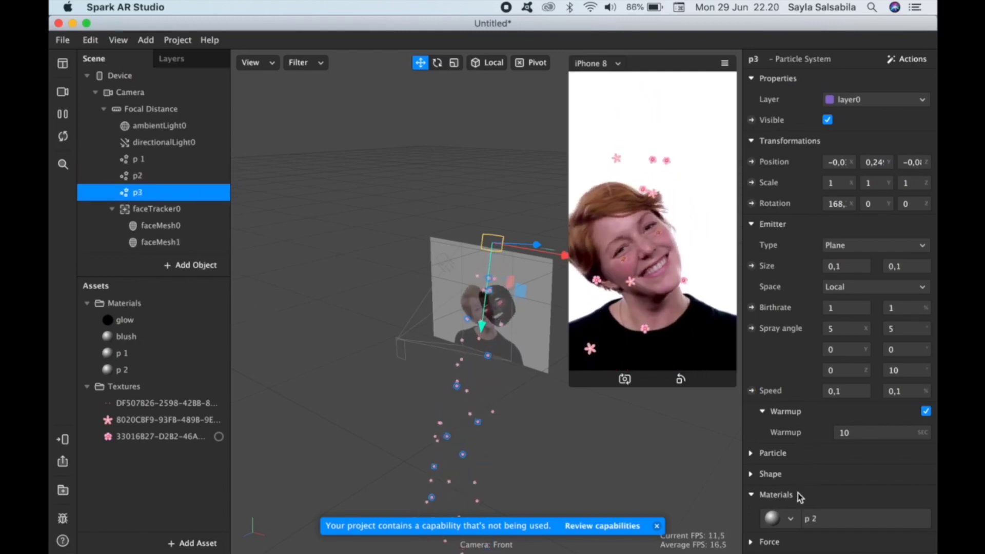
Step: Create a new material for the p3 emitter and name it "p 3"
click(793, 520)
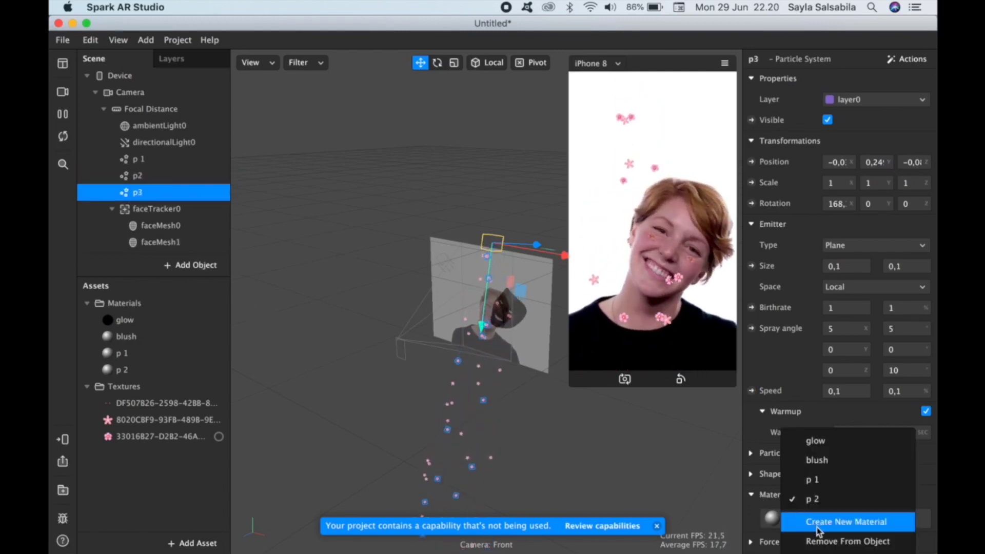
click(800, 522)
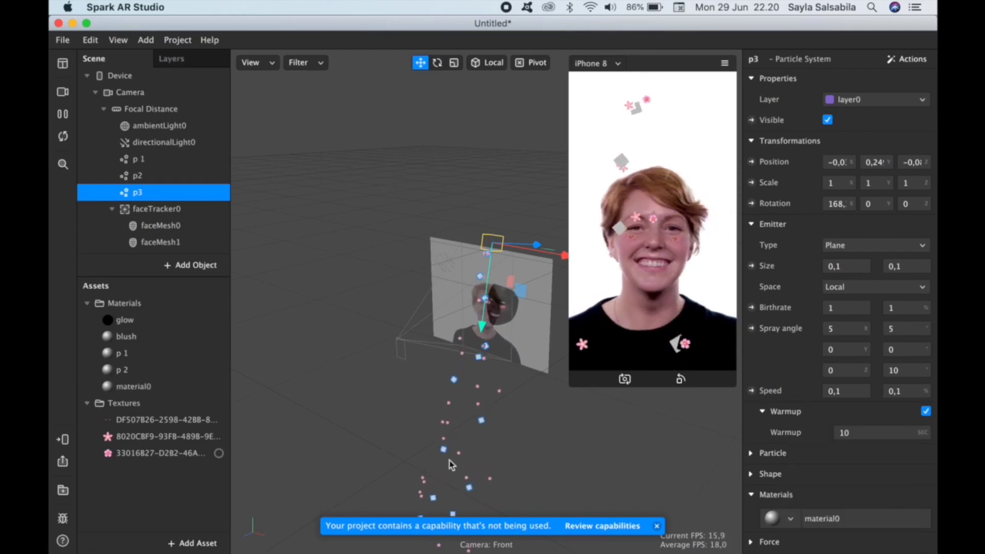
double_click(179, 387)
text(p 3)
key(Return)
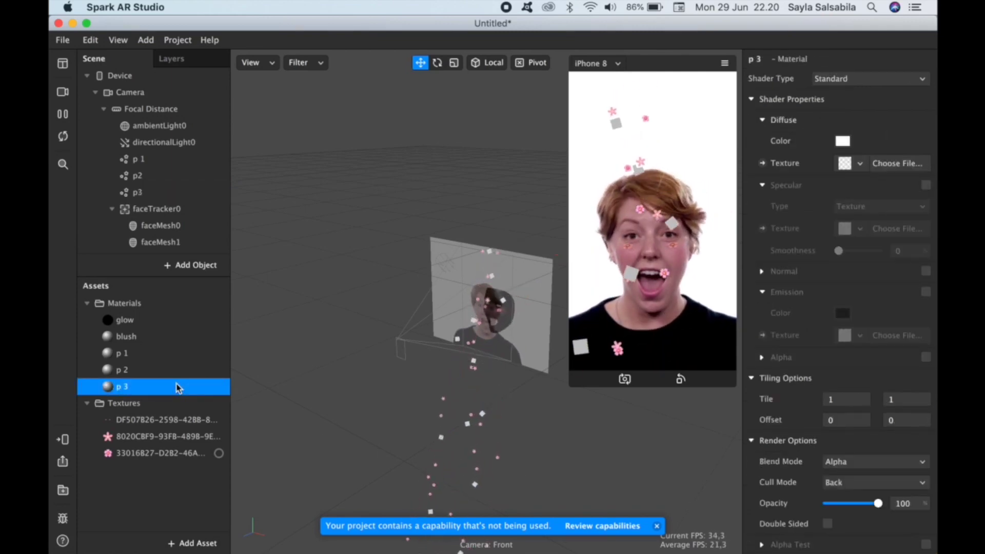
Step: Give the p 3 material a Flat shader and the 9AF82086 flower PNG as its diffuse texture
click(872, 76)
click(850, 81)
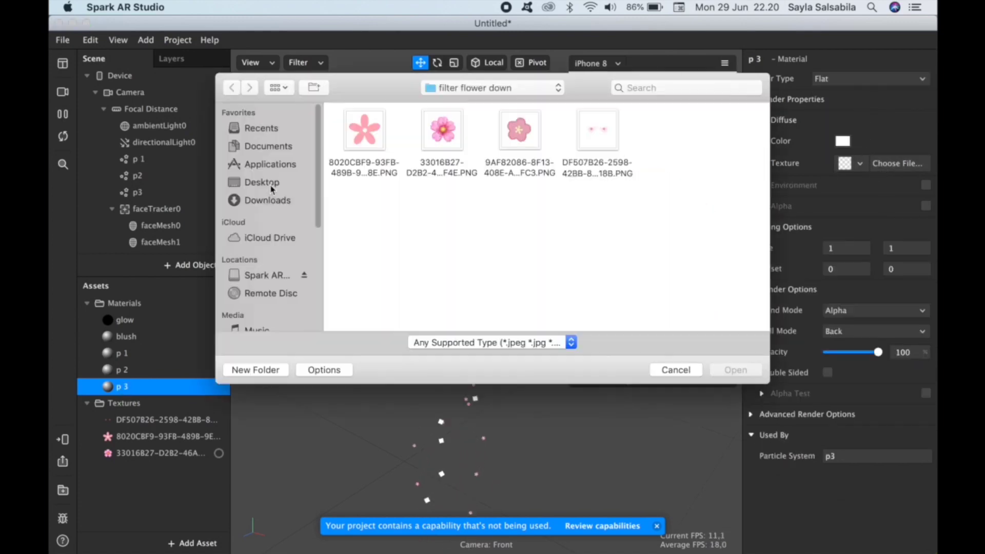
click(510, 134)
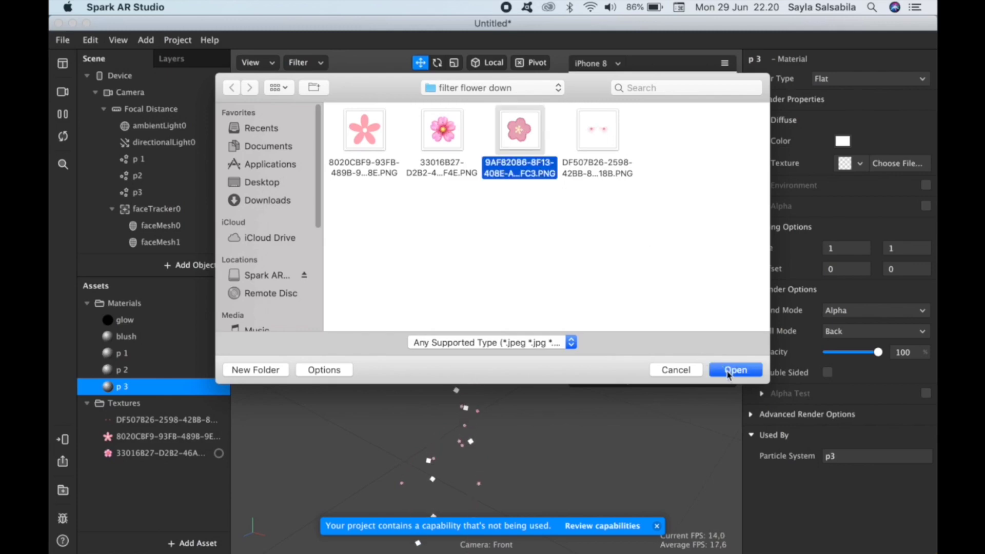
key(Return)
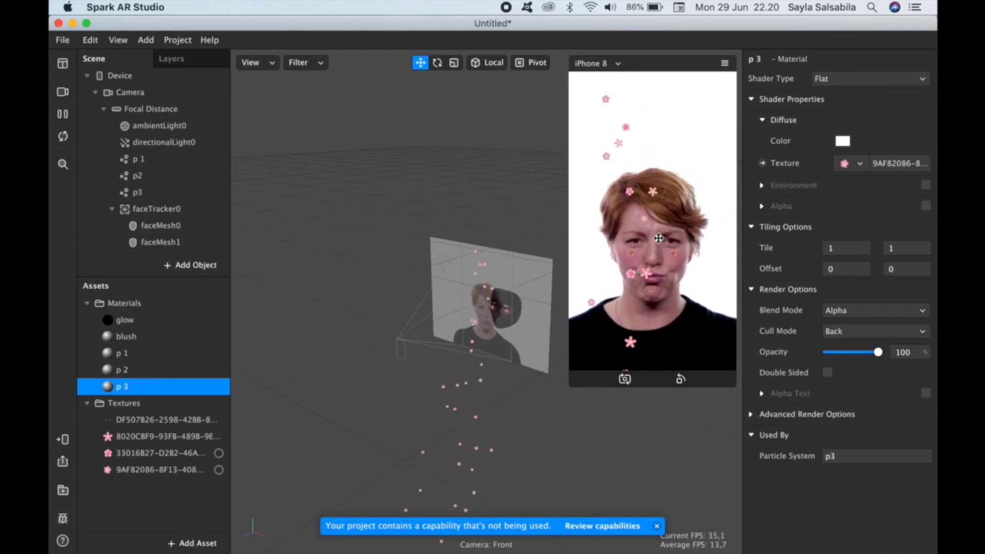
Step: Set the p 1 emitter's birthrate to 3 with 3% variation and its speed to 0,08 with 0,08% variation
click(157, 210)
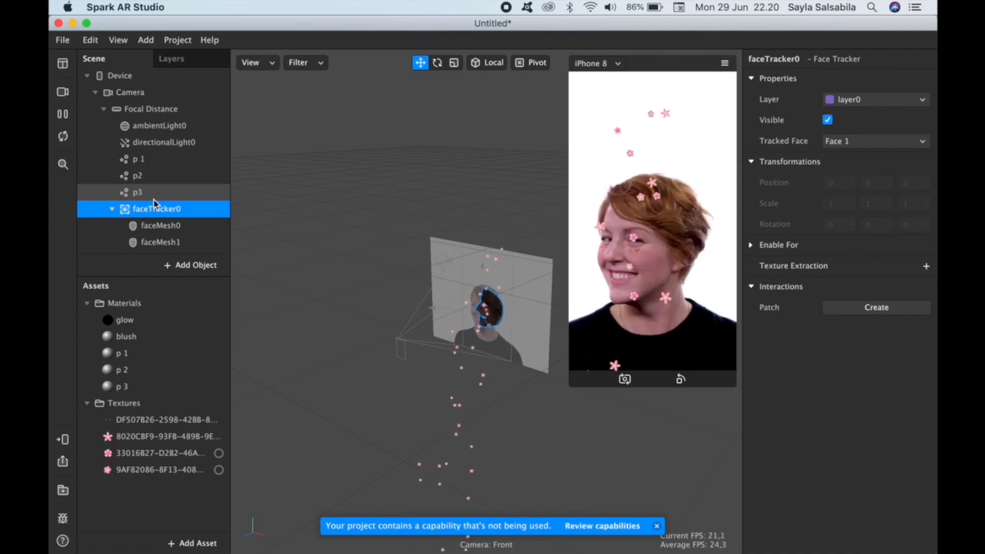
click(156, 162)
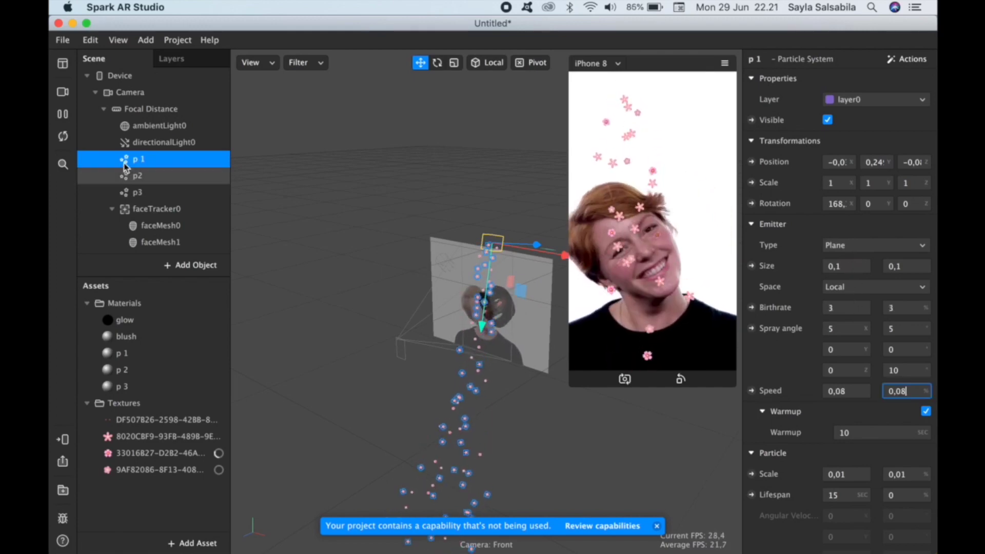
Step: Rotate the p 1 emitter to about 173° around X and move it upward and toward one side of the face
click(132, 160)
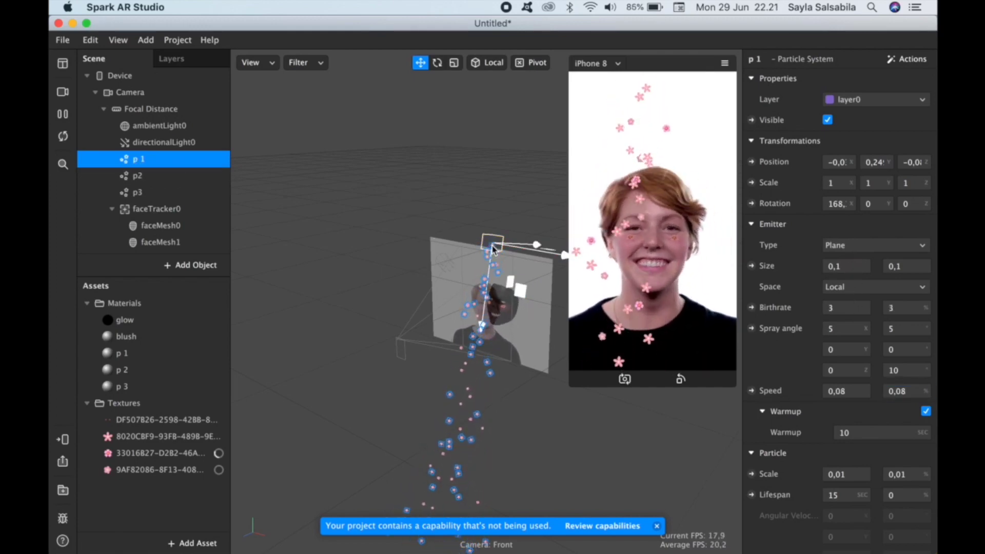
click(438, 64)
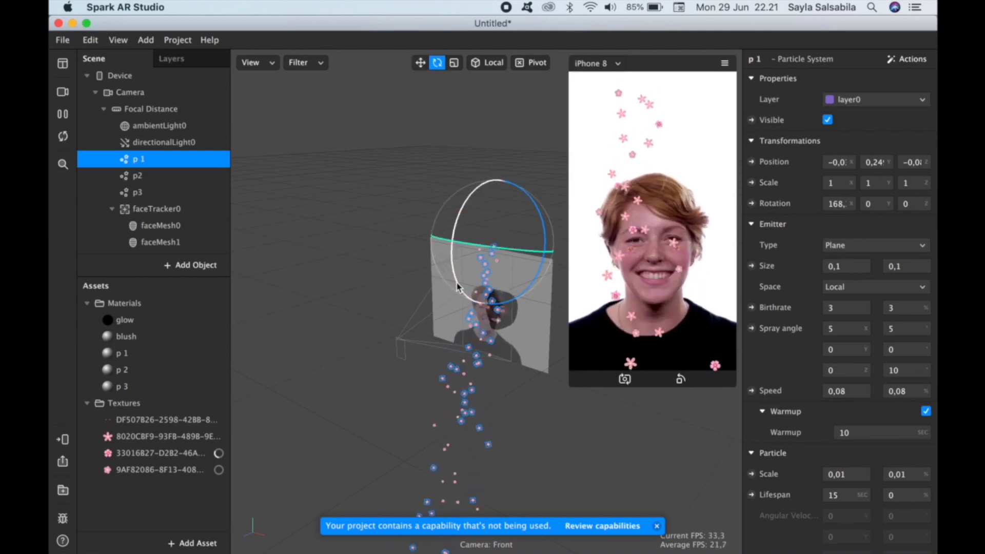
drag(457, 287, 451, 298)
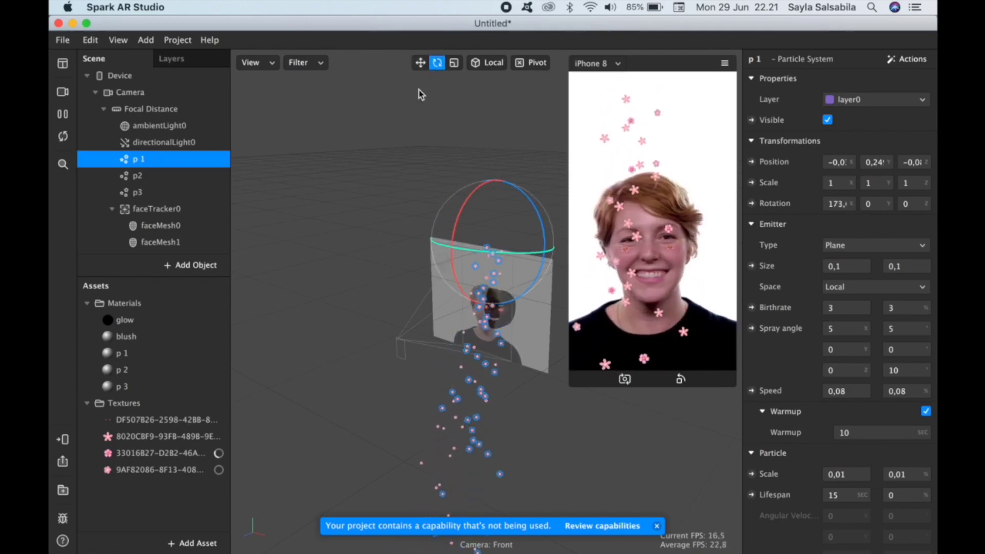
click(420, 62)
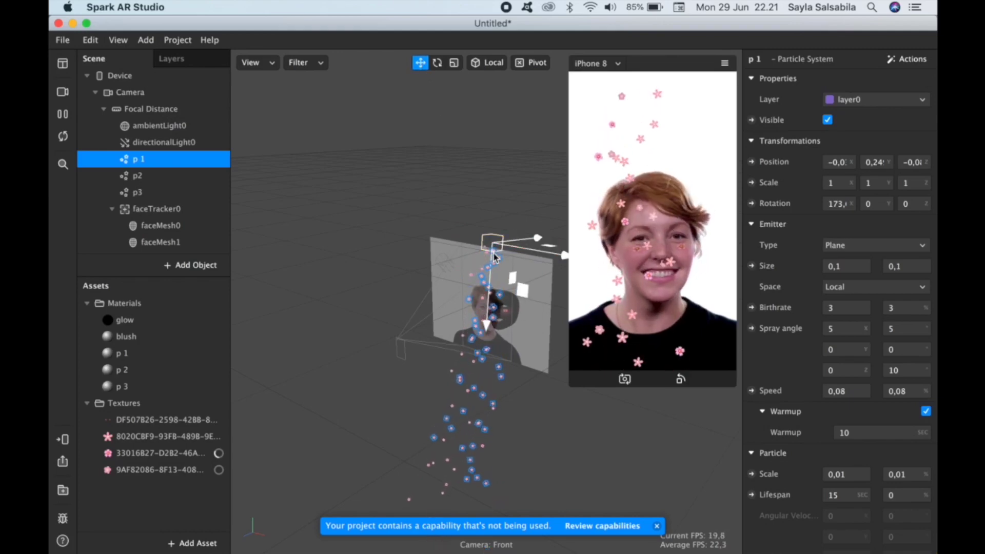
drag(495, 258, 473, 243)
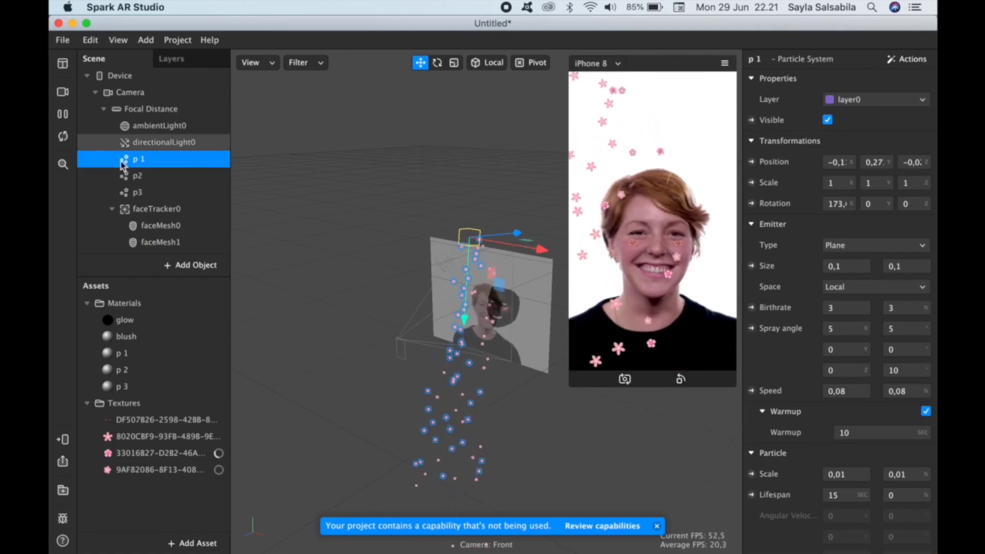
Step: Raise the p2 emitter slightly and shift the p3 emitter toward the side of the face opposite p 1
click(490, 247)
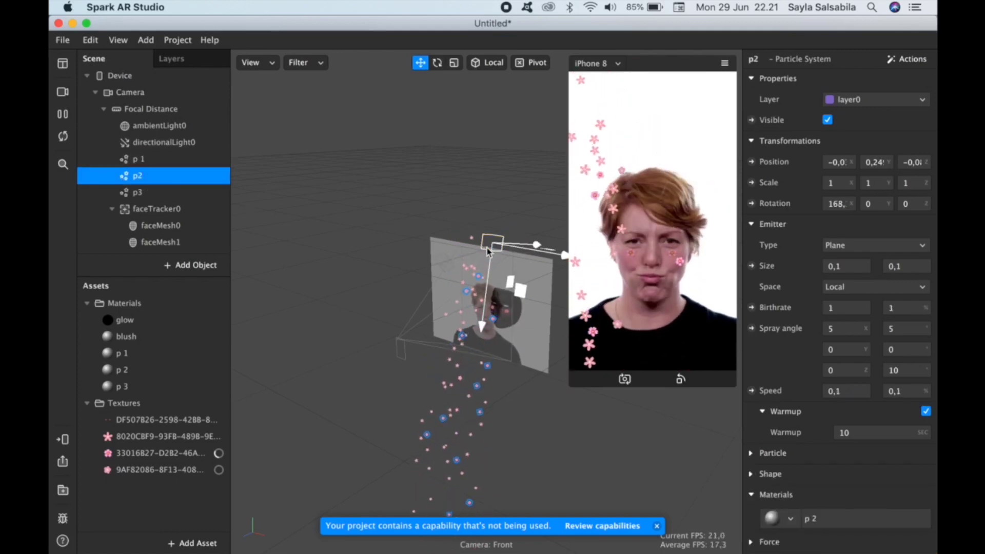
drag(492, 248, 488, 246)
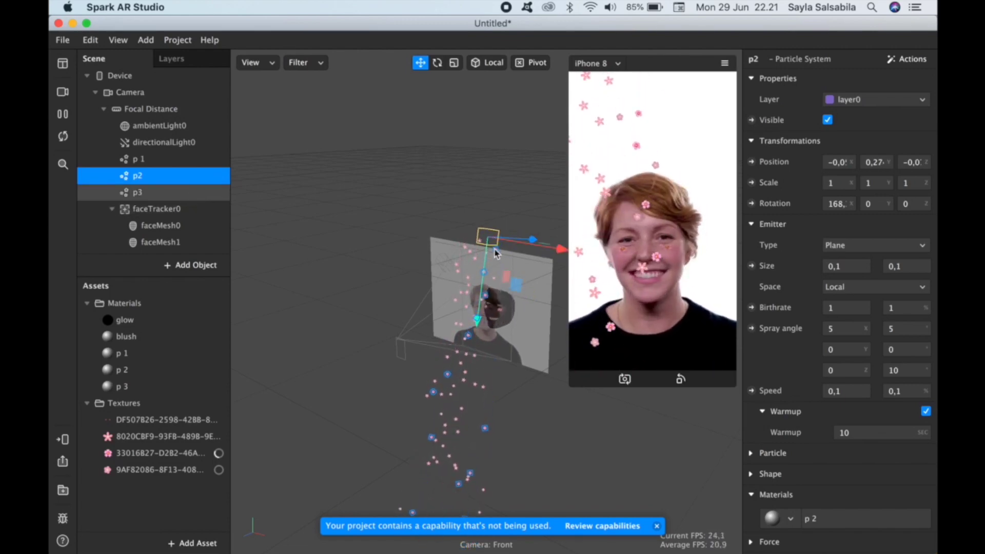
click(495, 253)
drag(497, 252, 514, 246)
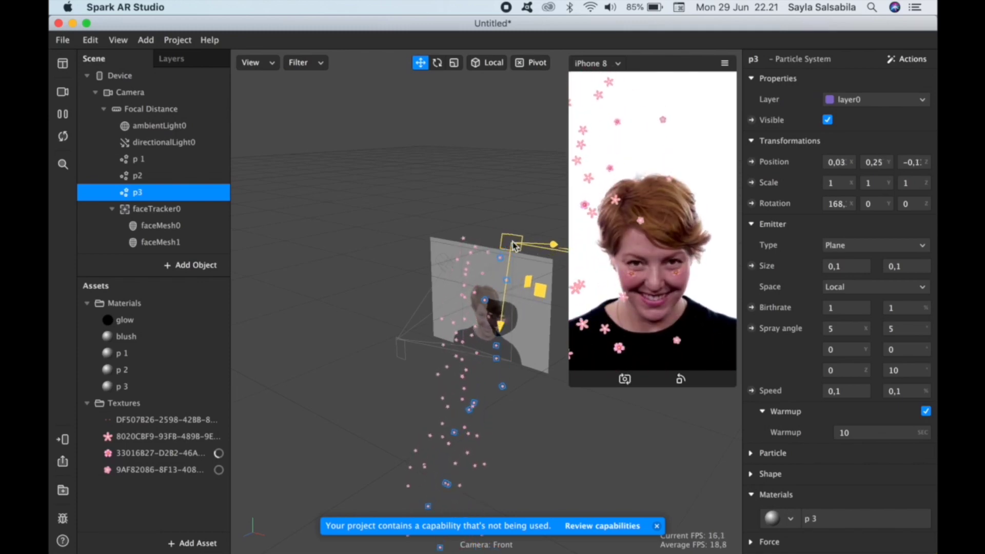
Step: Rotate the p3 emitter around its X axis to about -173°
click(438, 64)
drag(488, 200, 488, 212)
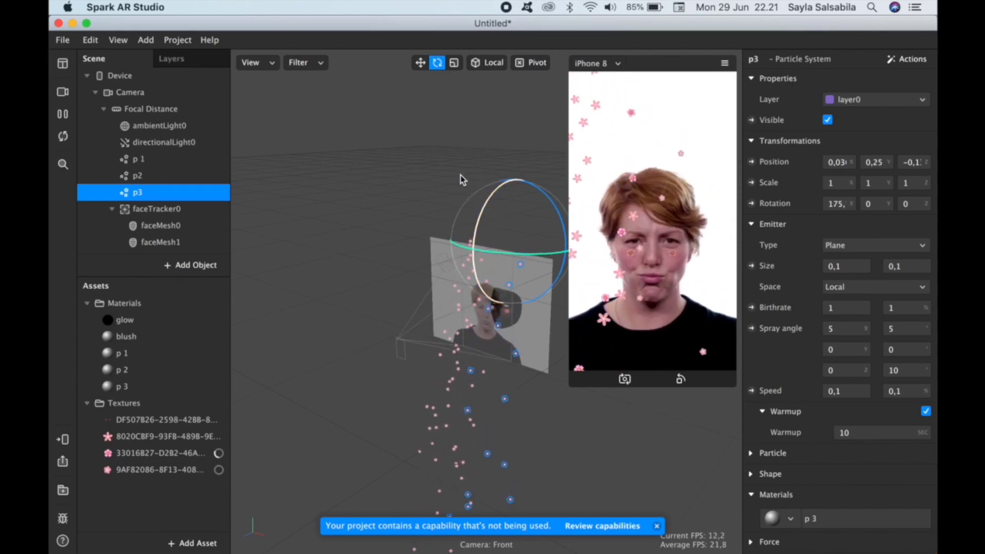
click(420, 62)
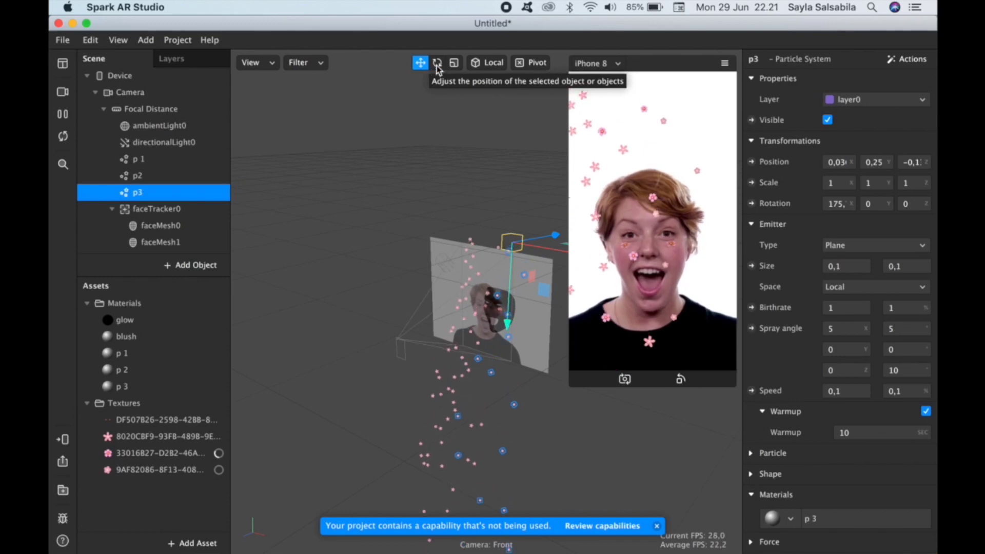
click(437, 64)
drag(486, 203, 485, 213)
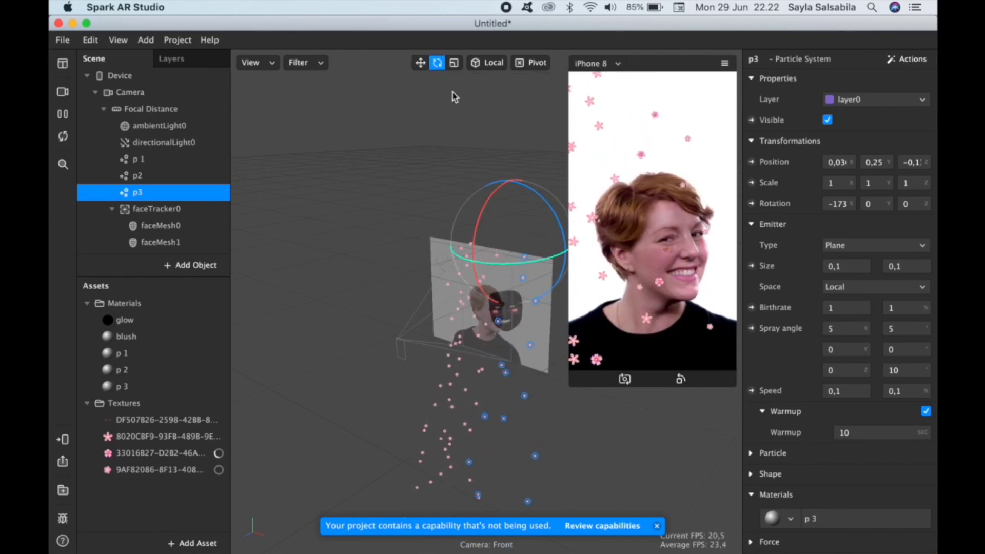
click(416, 66)
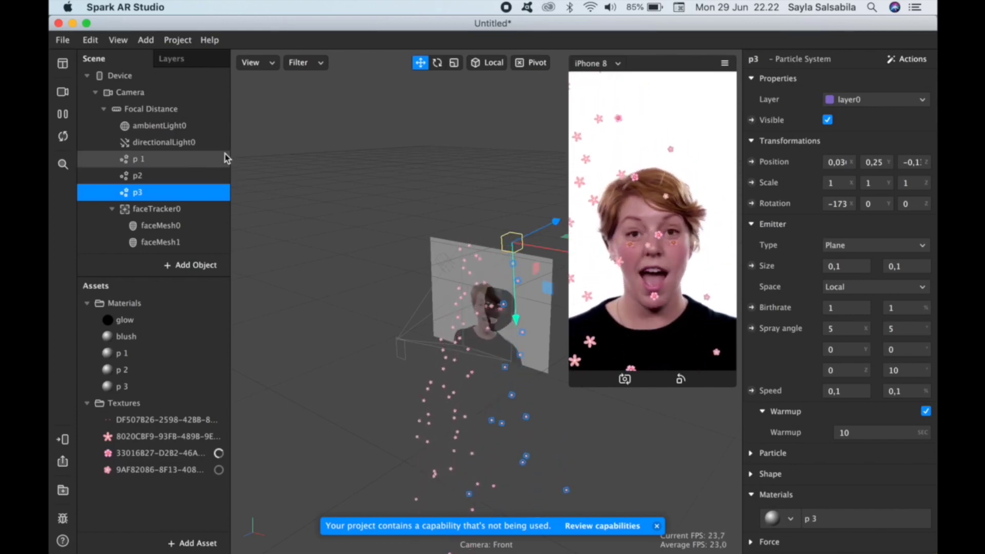
Step: Rotate the p 1 emitter to about -176° around X and shift the p2 emitter sideways away from it
click(437, 63)
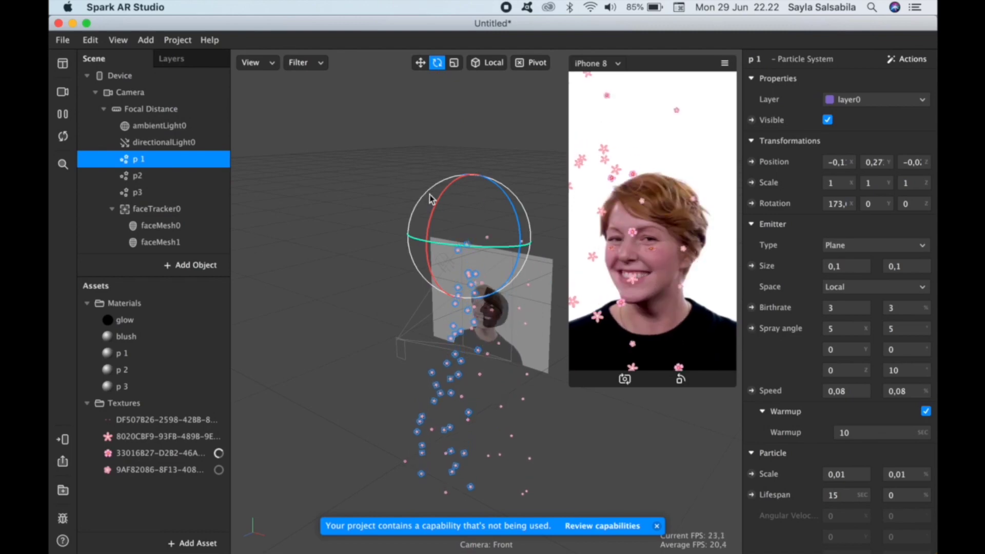
drag(442, 204, 440, 213)
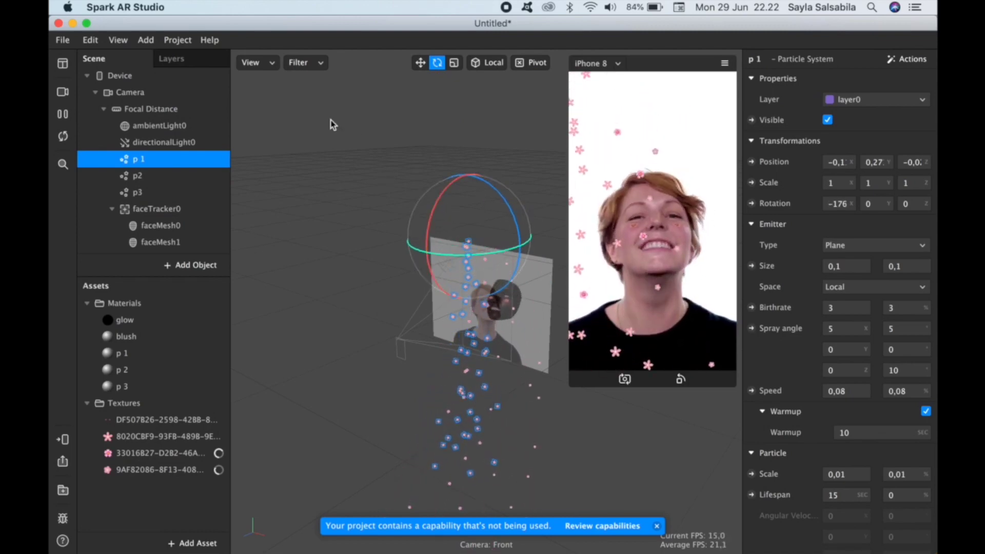
click(421, 64)
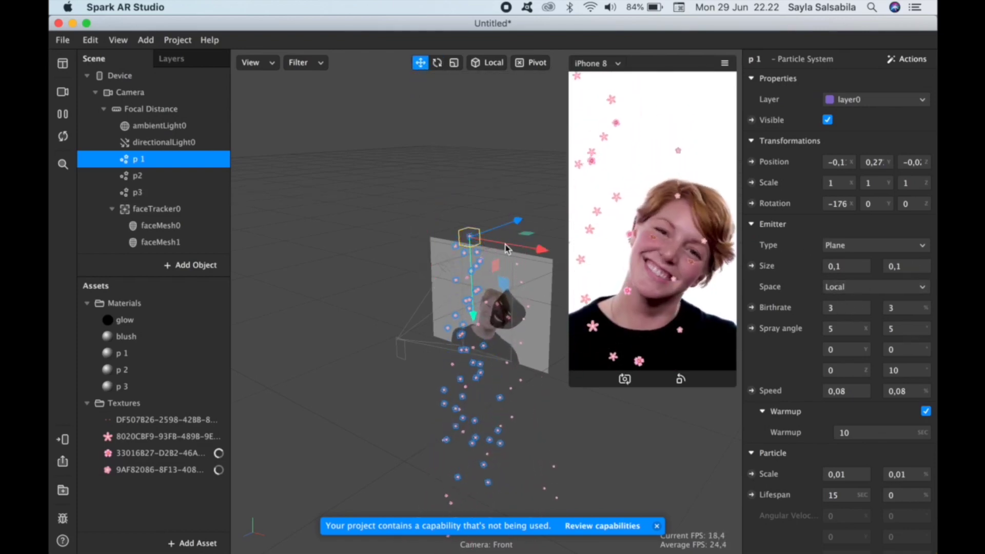
click(480, 245)
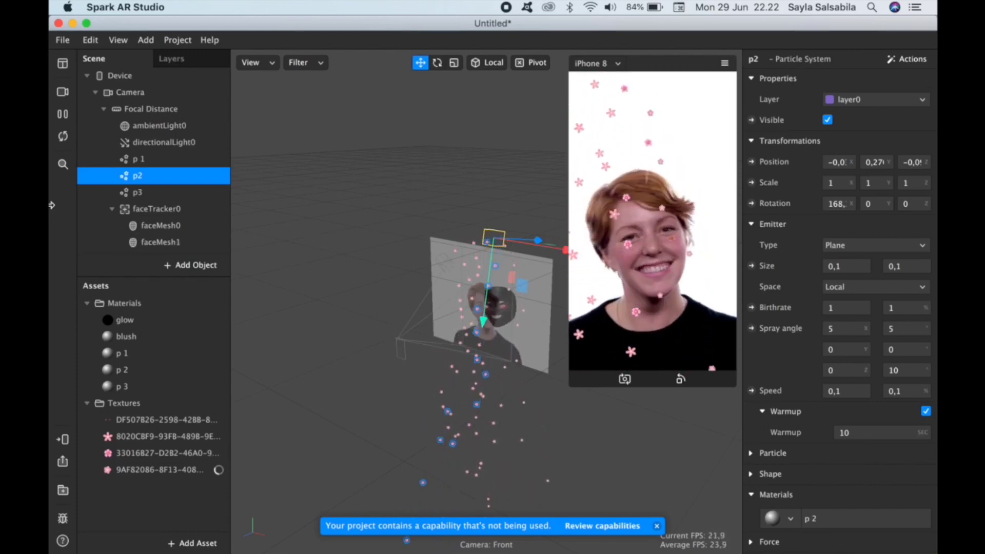
Step: Set the p 1 emitter's birthrate to 2 with 2% variation
click(139, 159)
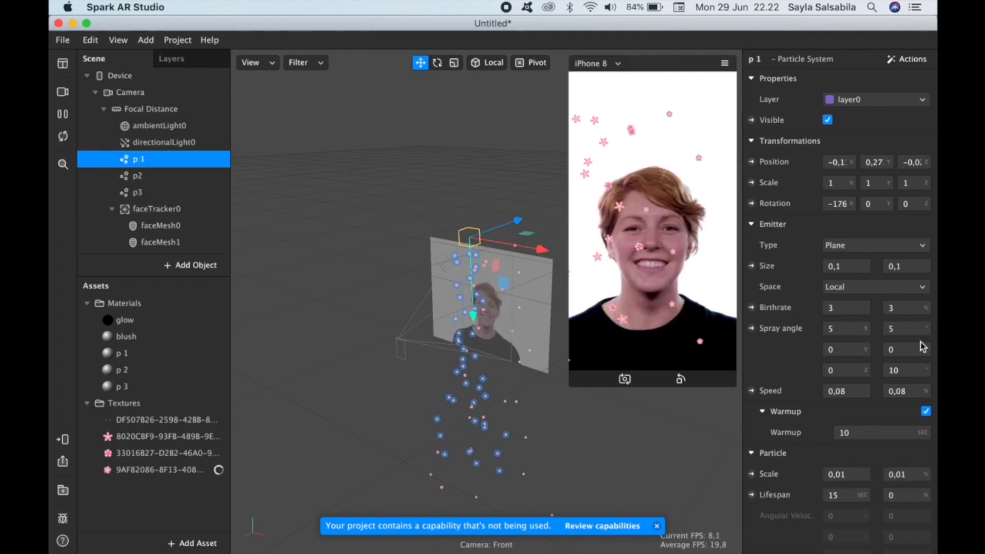
click(839, 309)
text(2)
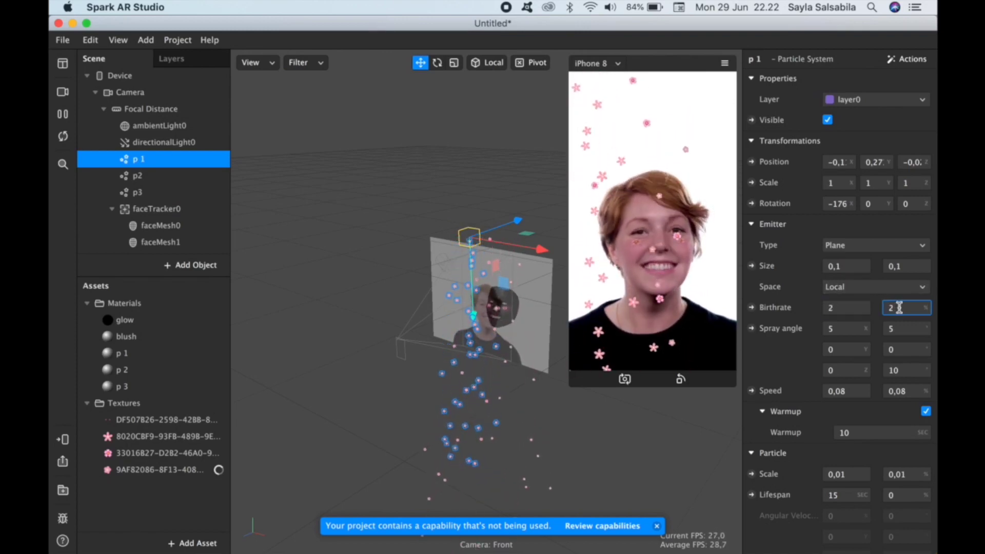
Step: Set the p2 emitter's X spray angle to 5 with a variation of 5, matching the p3 emitter
click(164, 181)
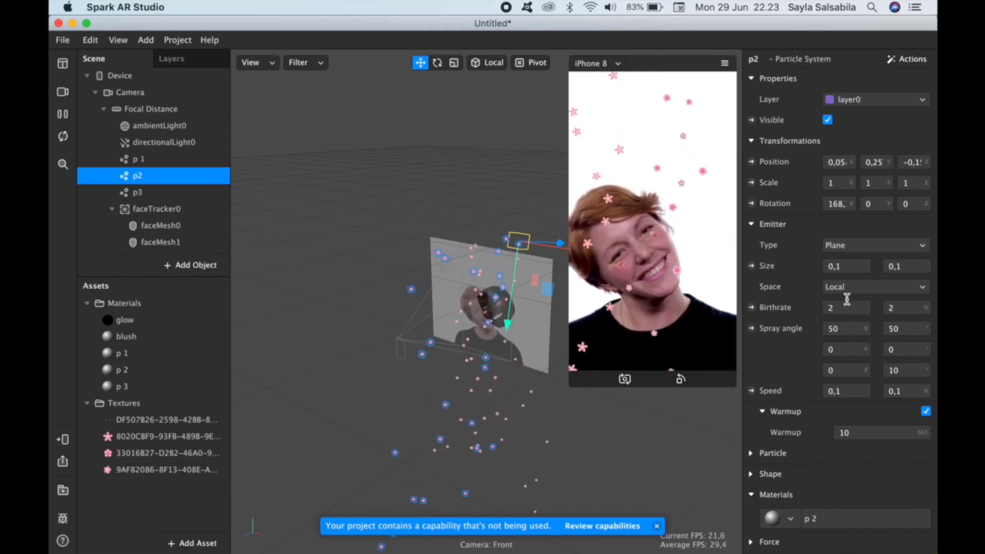
click(849, 329)
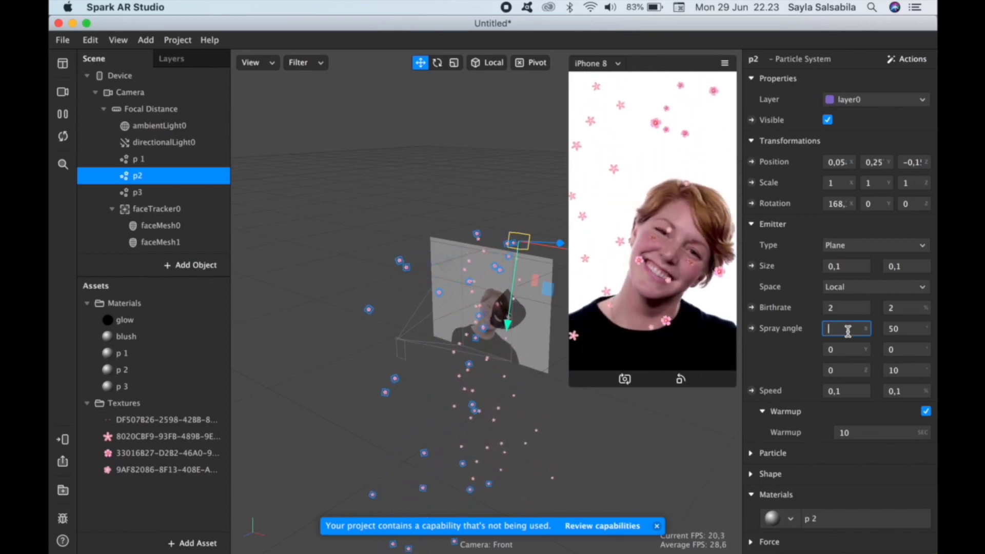
click(139, 193)
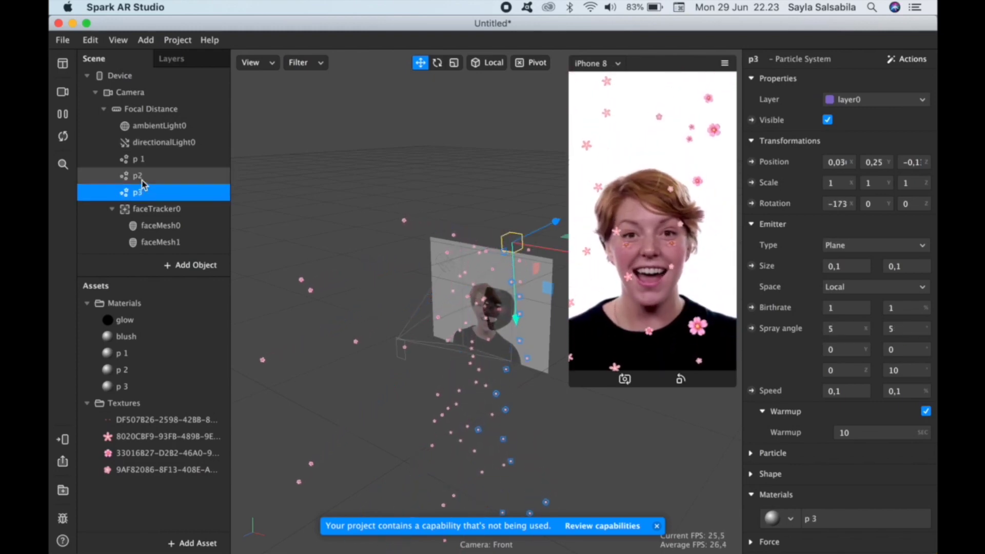
click(829, 331)
text(5)
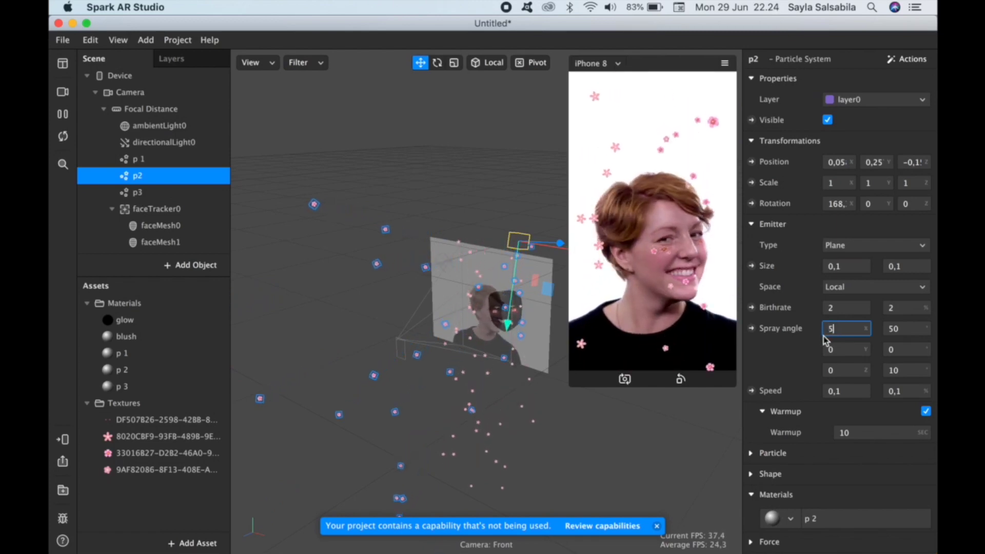
click(885, 329)
text(5)
key(Return)
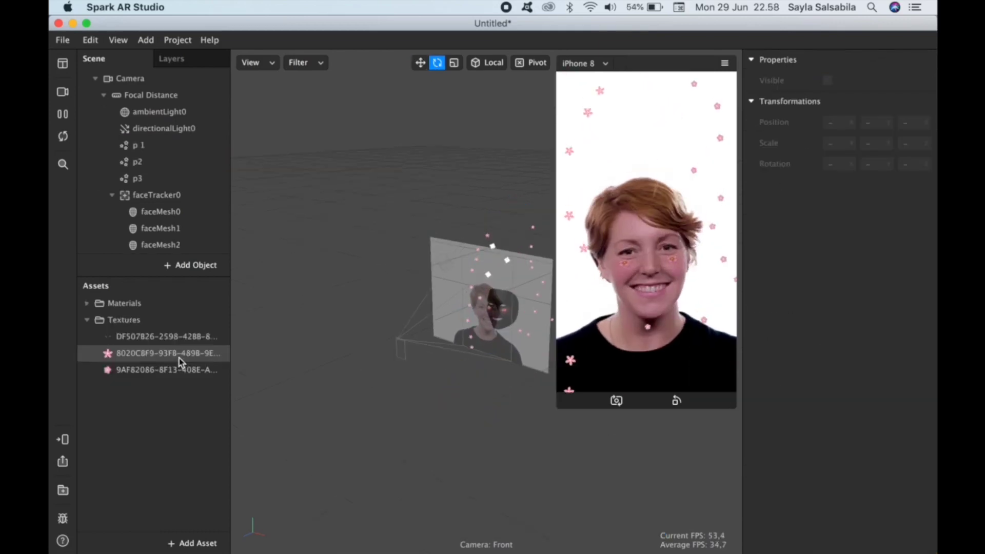
Step: Turn on No compression for the 9AF82086 flower texture and check the compression settings of the 8020CBF9 and DF507B26 textures
click(180, 353)
scroll(823, 235, down, 10)
scroll(823, 235, down, 1)
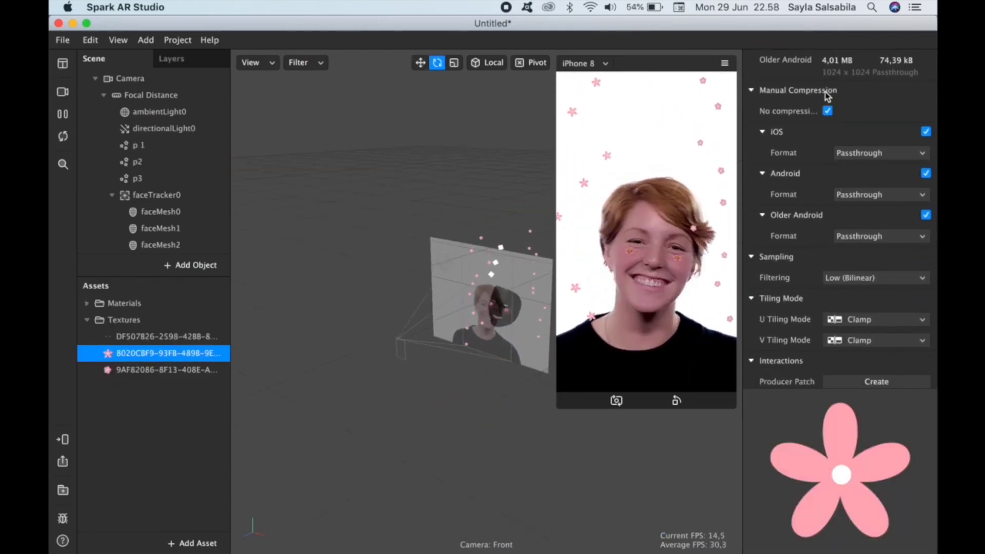
click(132, 372)
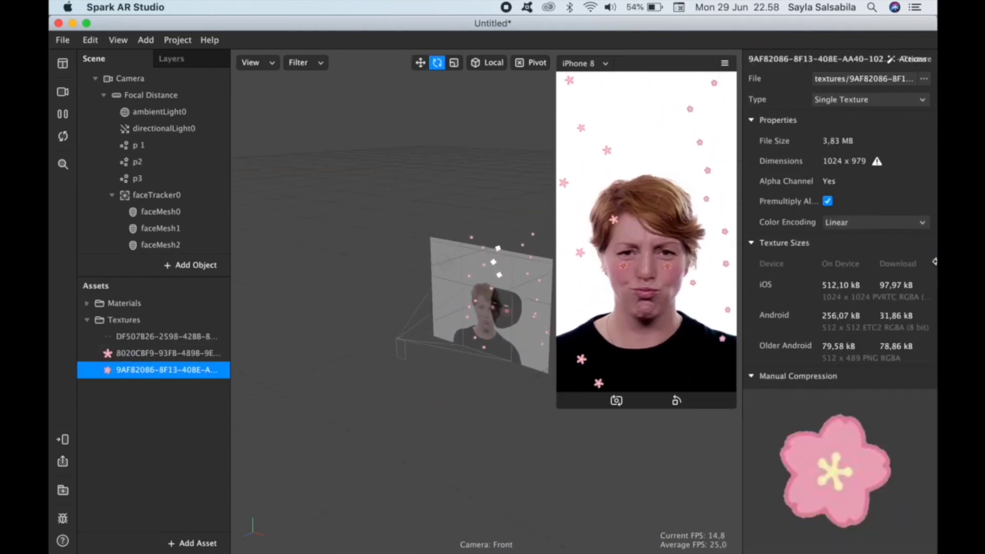
scroll(830, 264, down, 10)
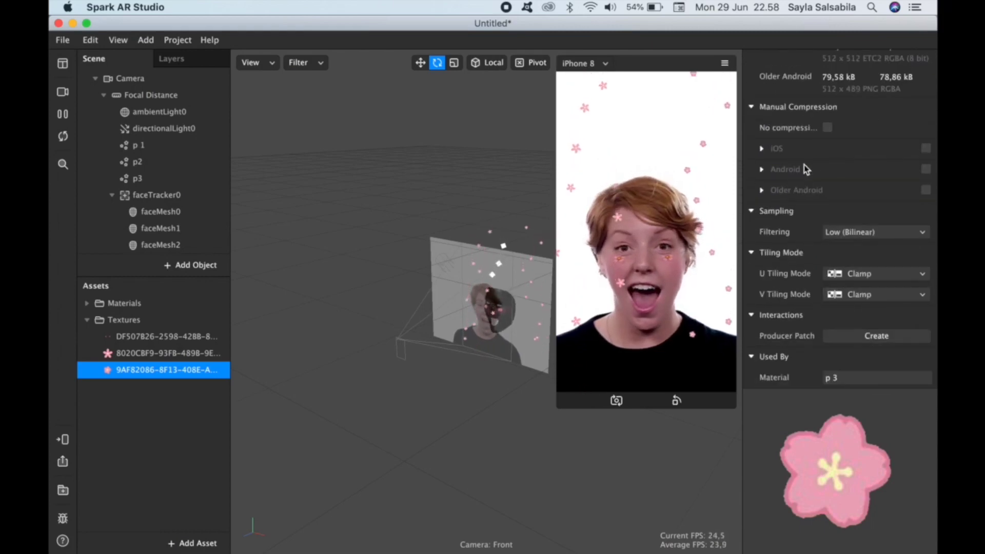
click(827, 127)
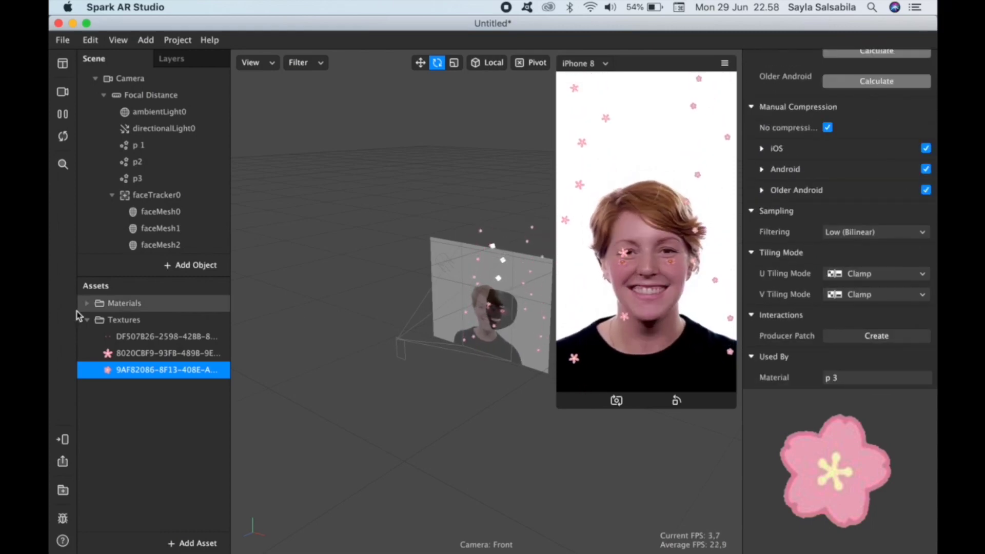
click(154, 336)
scroll(838, 215, down, 5)
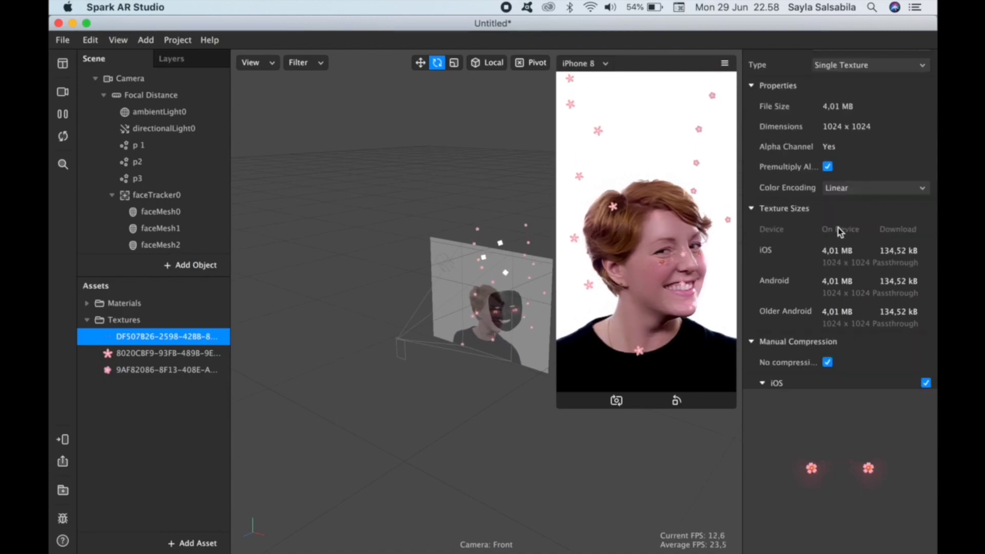